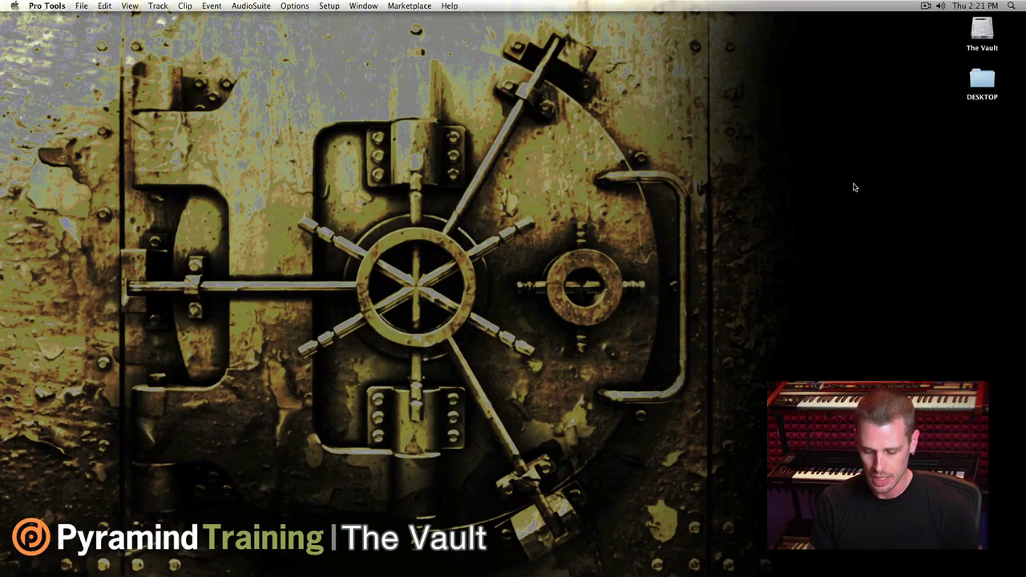
Create a blank 48 kHz session with Stereo Mix I/O and save it as 'STrike tip trick 1'.
key("super+n")
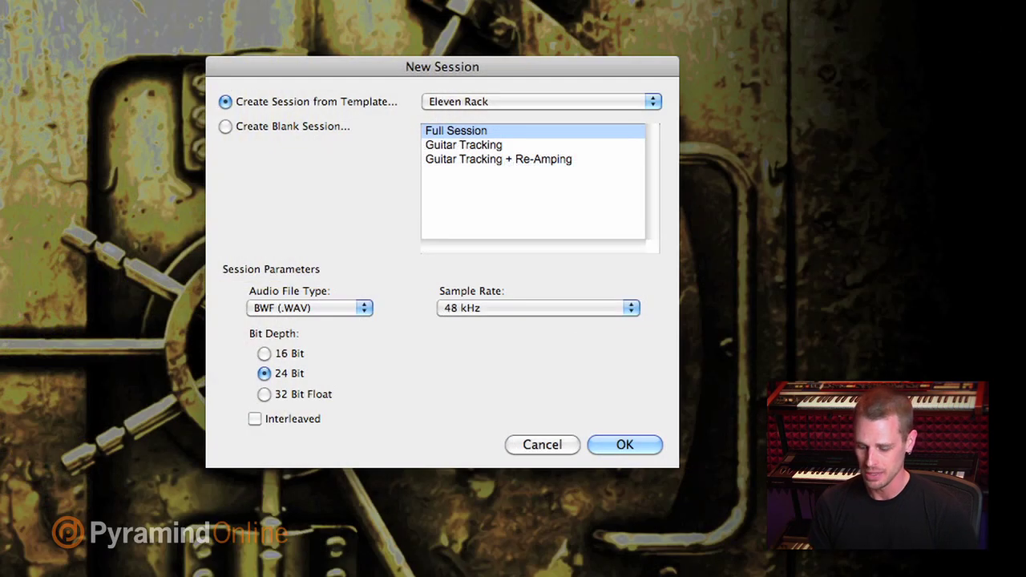
left_click(225, 126)
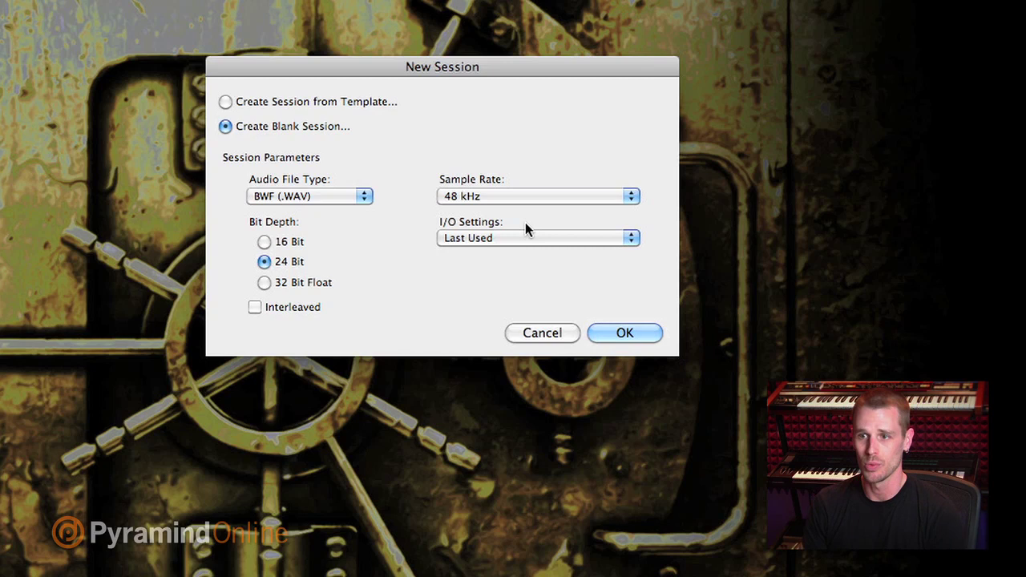
left_click(505, 196)
left_click(498, 182)
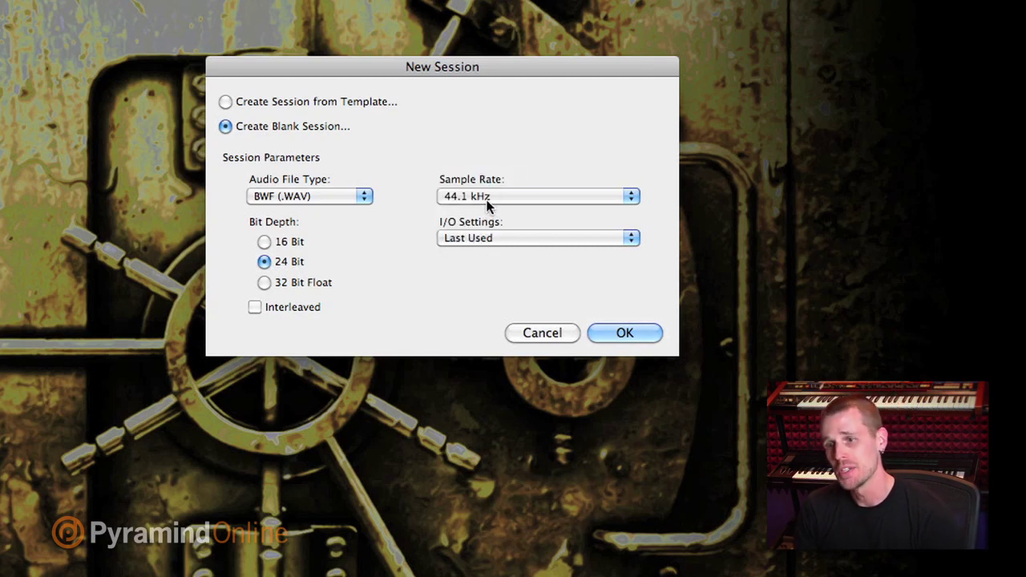
left_click(488, 199)
left_click(492, 210)
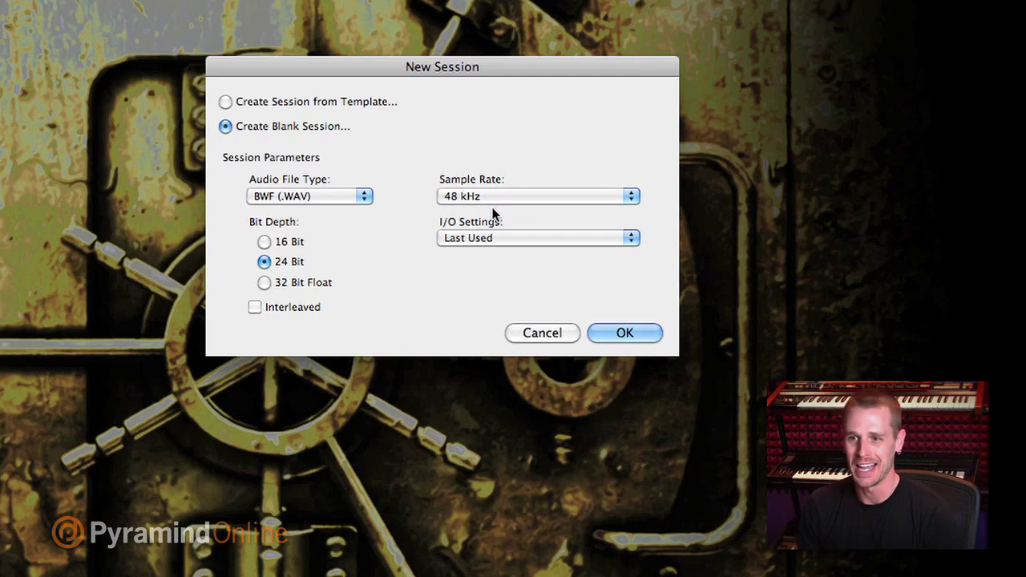
left_click(495, 238)
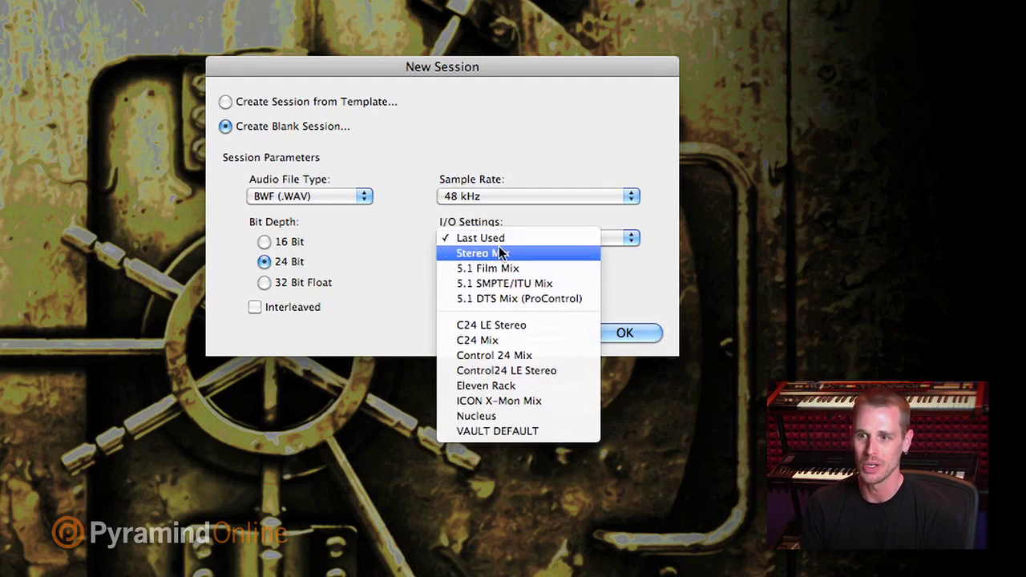
left_click(499, 252)
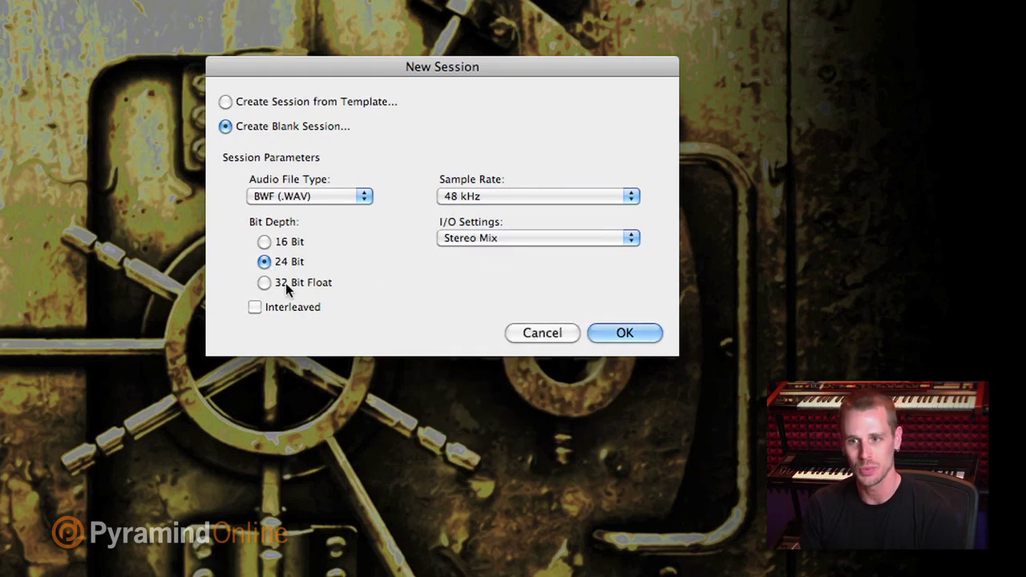
key("Return")
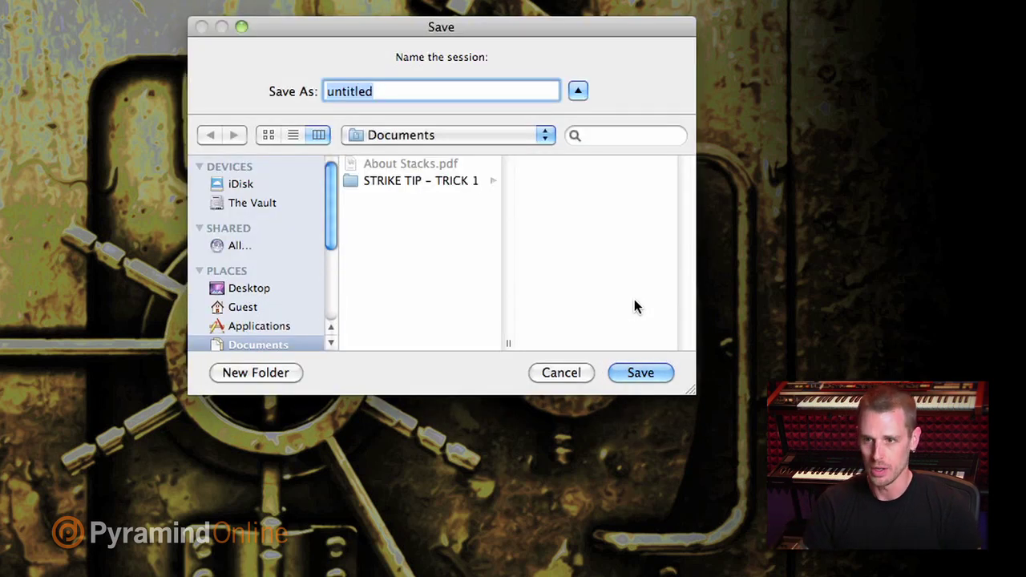
type("STrike tip ")
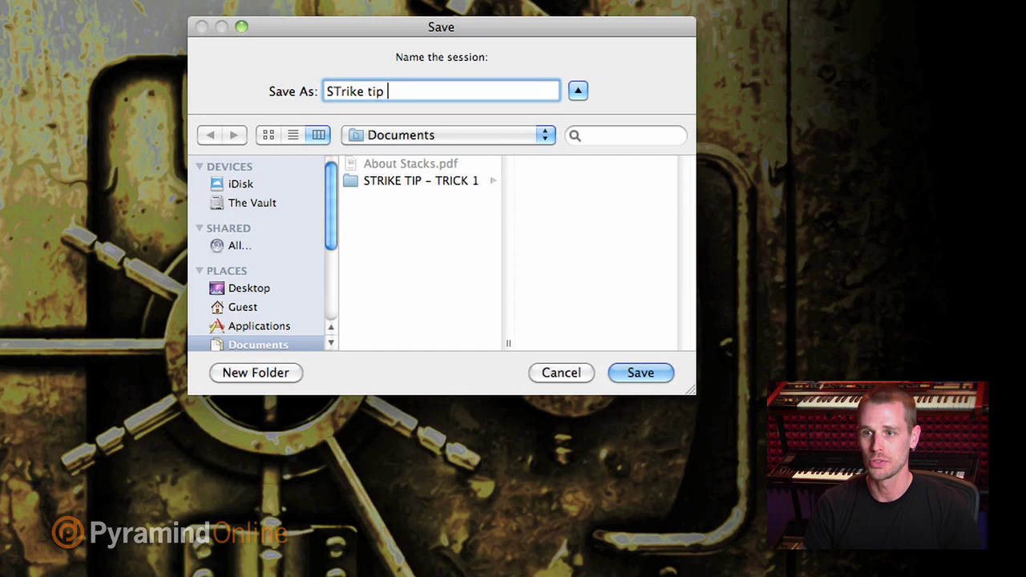
type("trick 1")
key("Return")
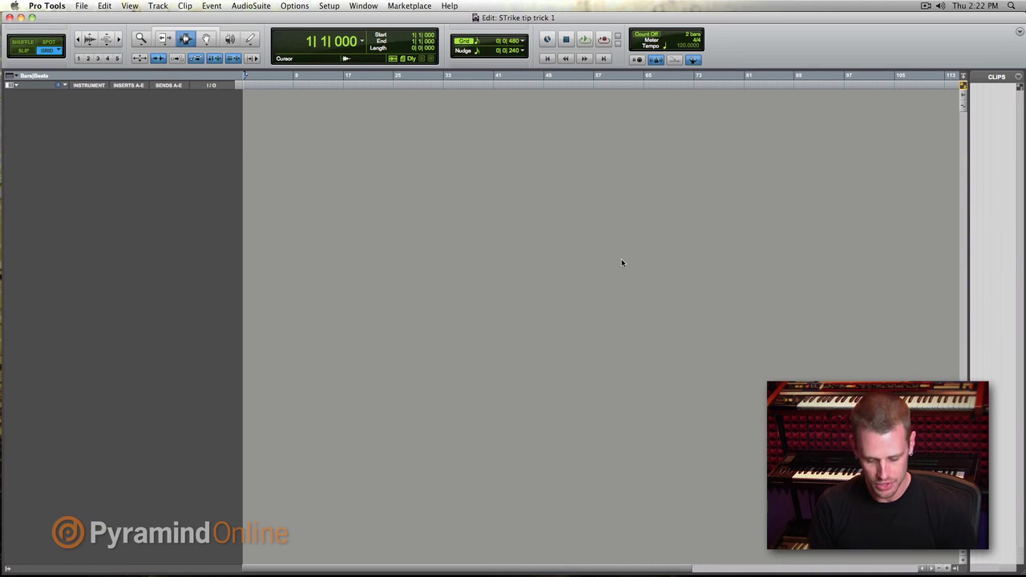
Create one stereo instrument track, Inst 1, from the New Tracks dialog.
key("super+shift+n")
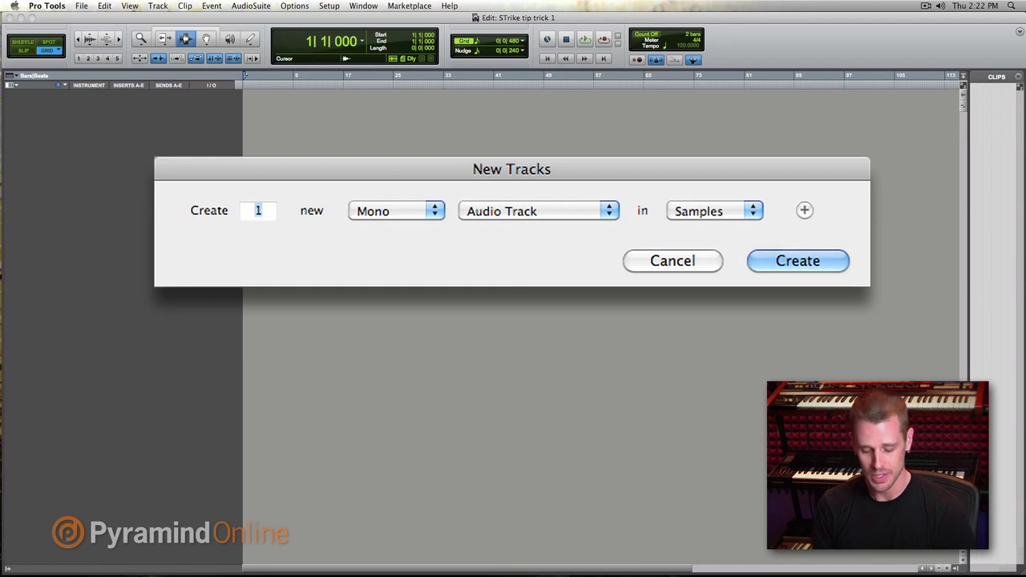
key("super+Right")
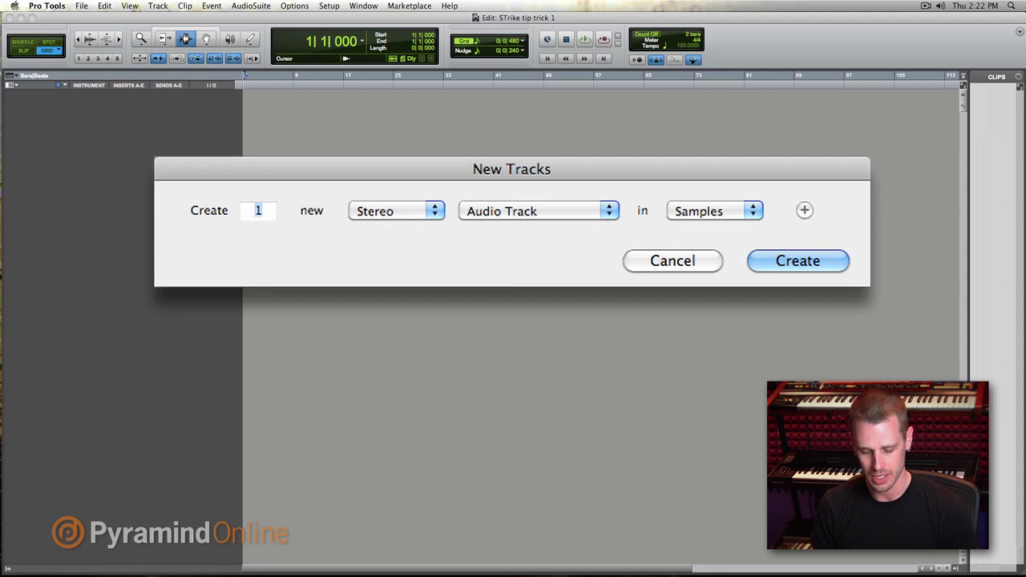
key("super+Down")
key("super+Down")
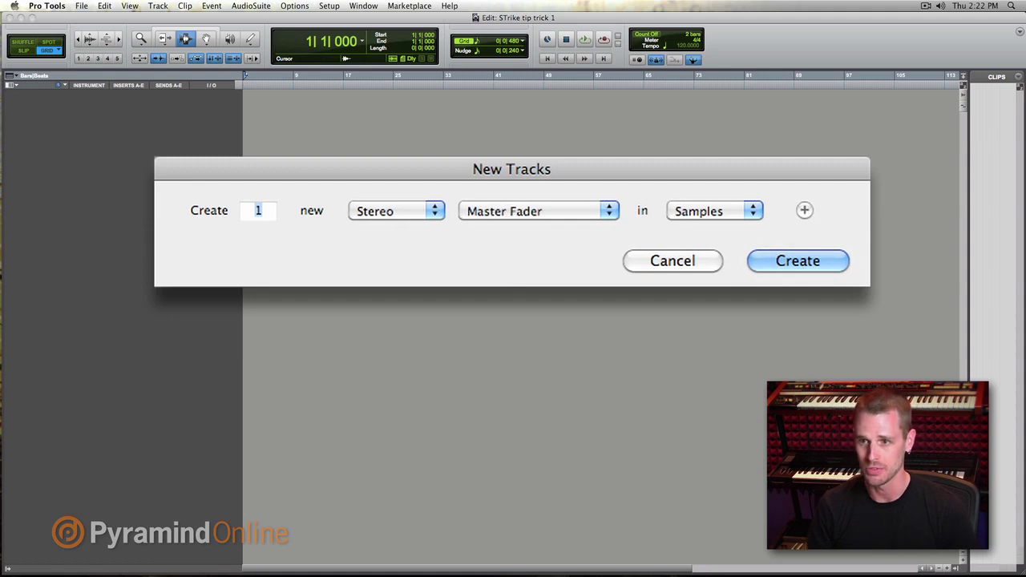
key("super+Down")
key("super+Down")
key("super+Down")
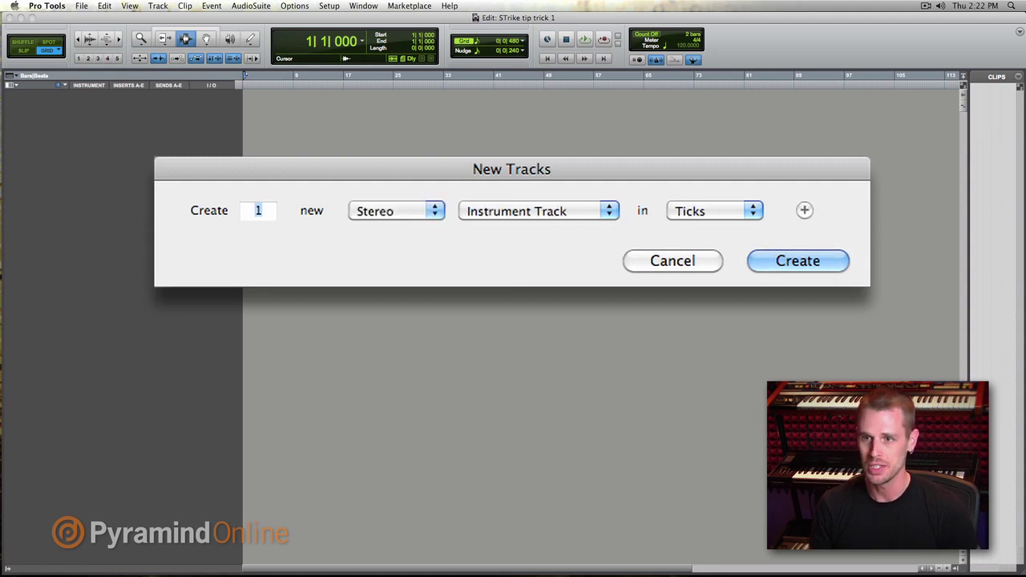
key("Return")
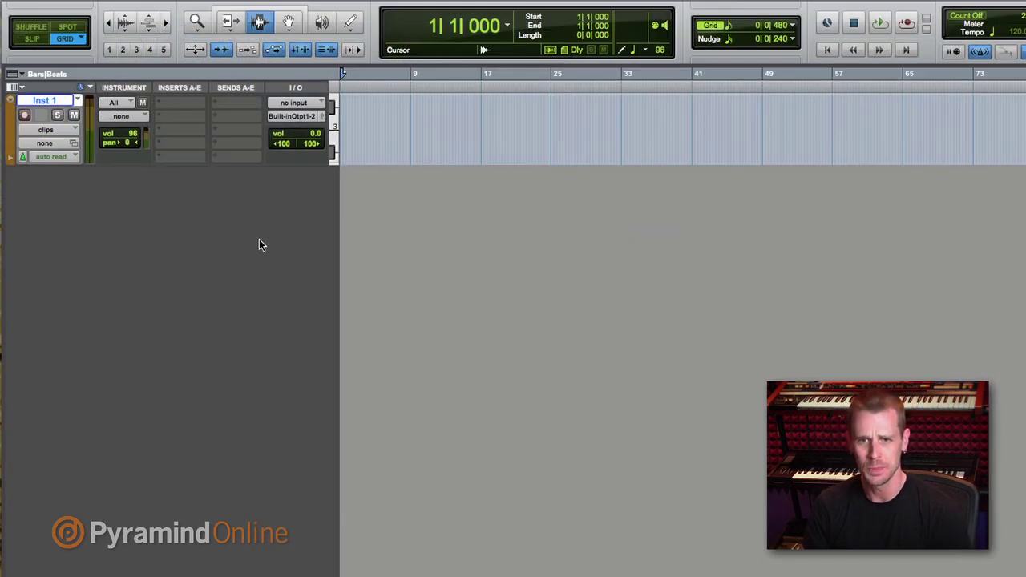
Rename the Inst 1 track to STRIKE.
double_click(55, 104)
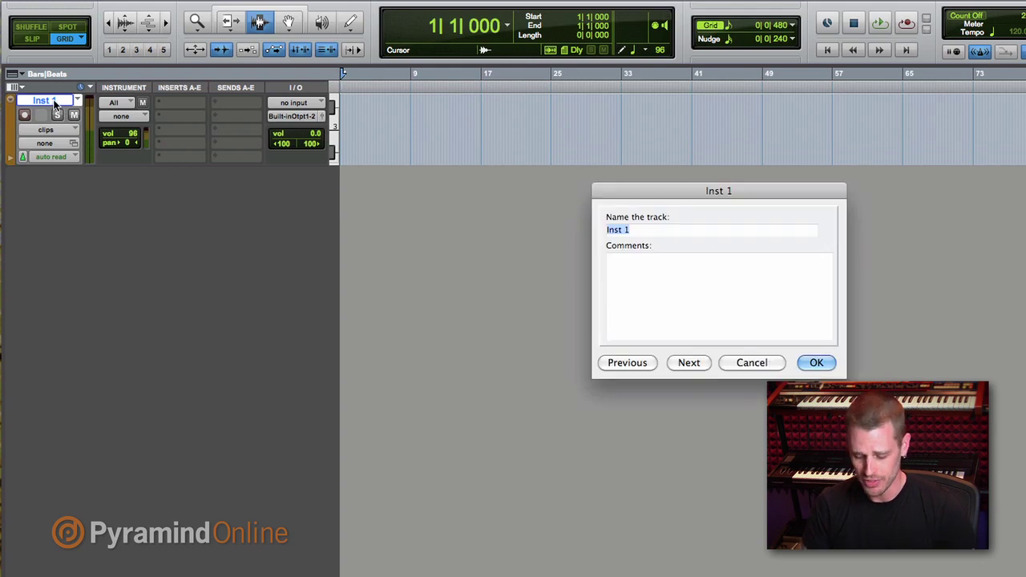
type("STRIKE")
key("Return")
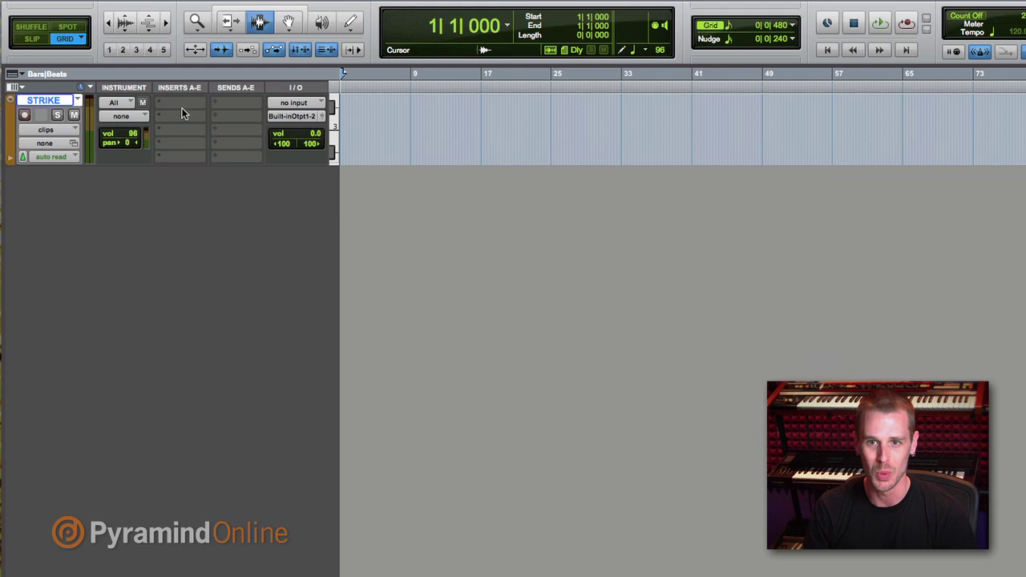
Insert the Strike stereo instrument plug-in on insert A of the STRIKE track.
left_click(181, 103)
mouse_move(232, 128)
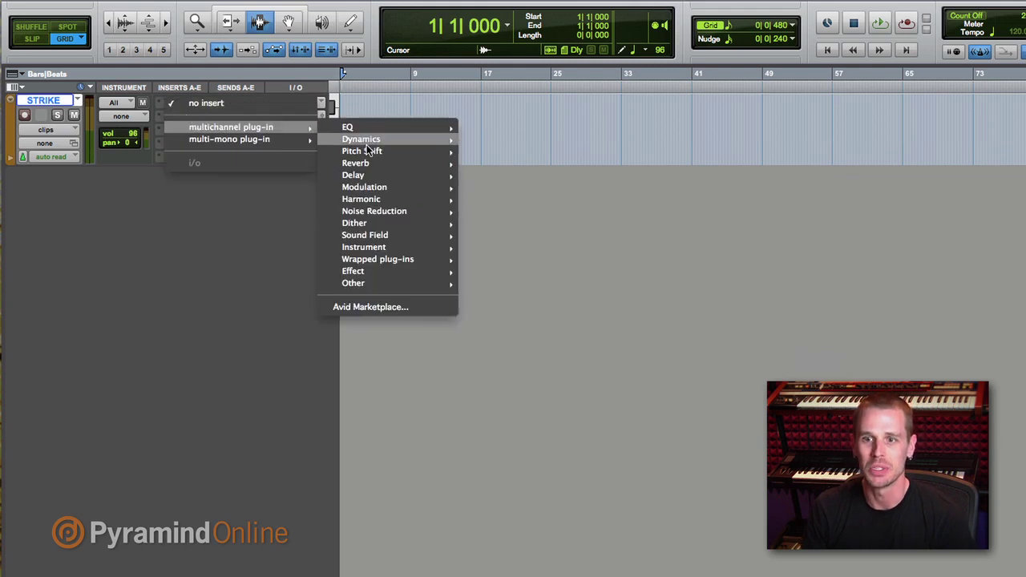
mouse_move(385, 247)
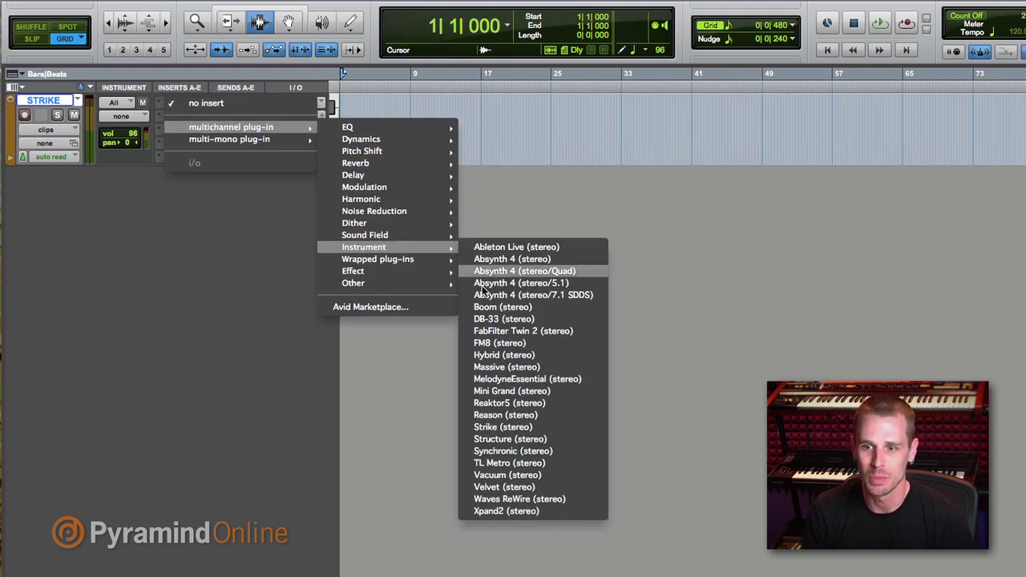
left_click(503, 428)
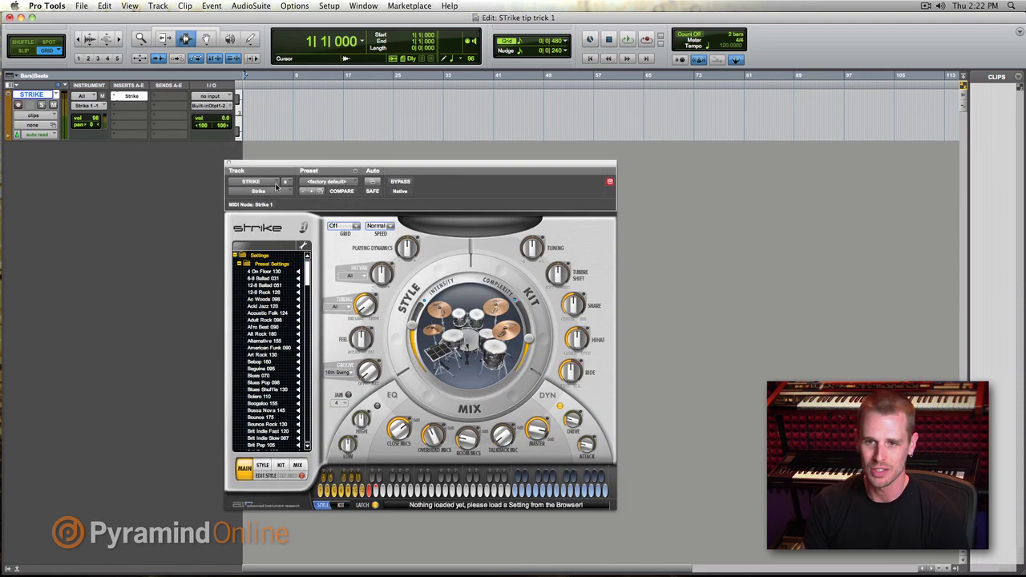
Move the Strike window aside and load the Alt Rock 180 preset setting.
left_click_drag(278, 165, 411, 122)
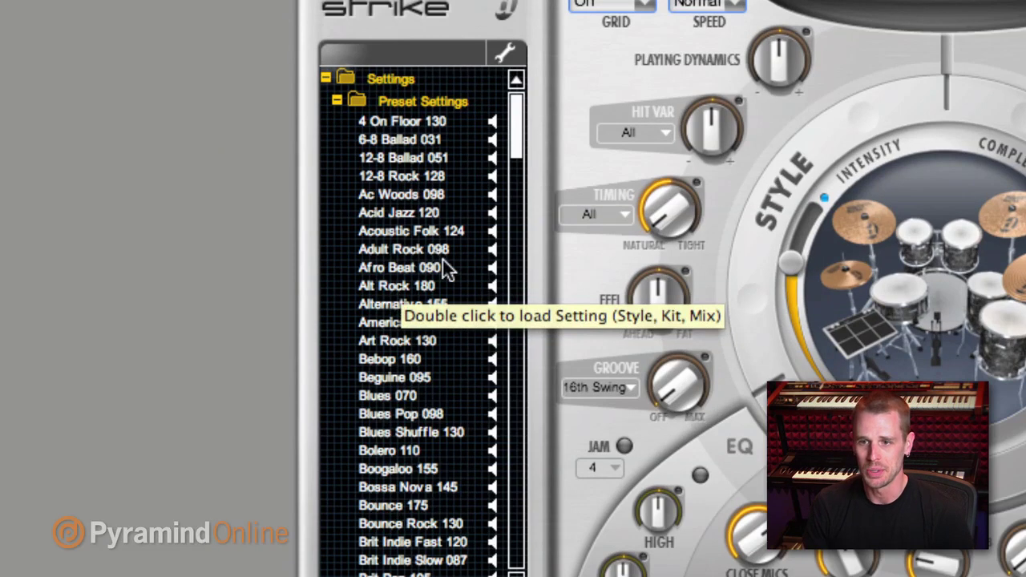
double_click(397, 287)
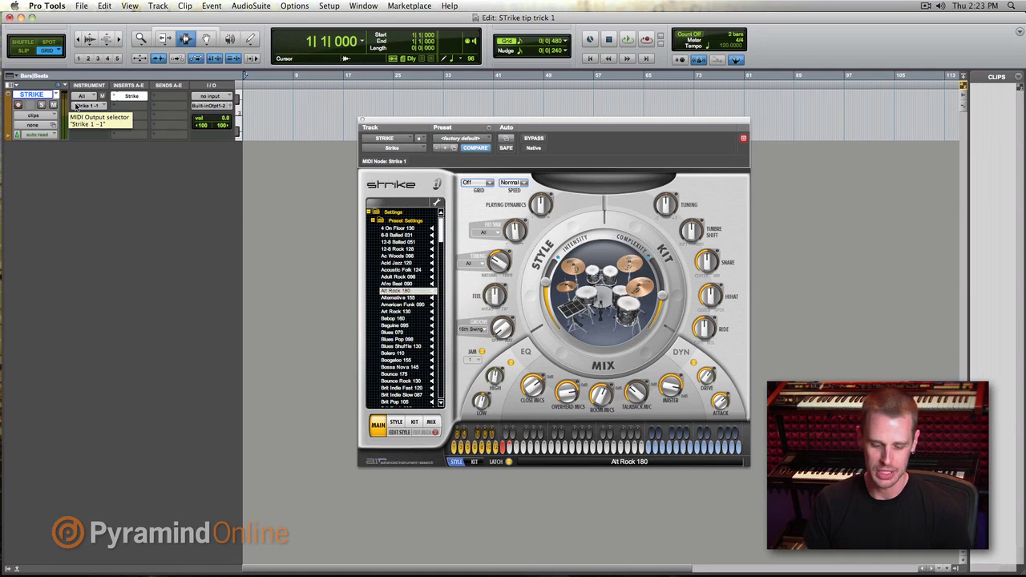
Close the Strike window and pencil a short MIDI clip near bar 1 in the enlarged MIDI Editor.
key("ctrl+equal")
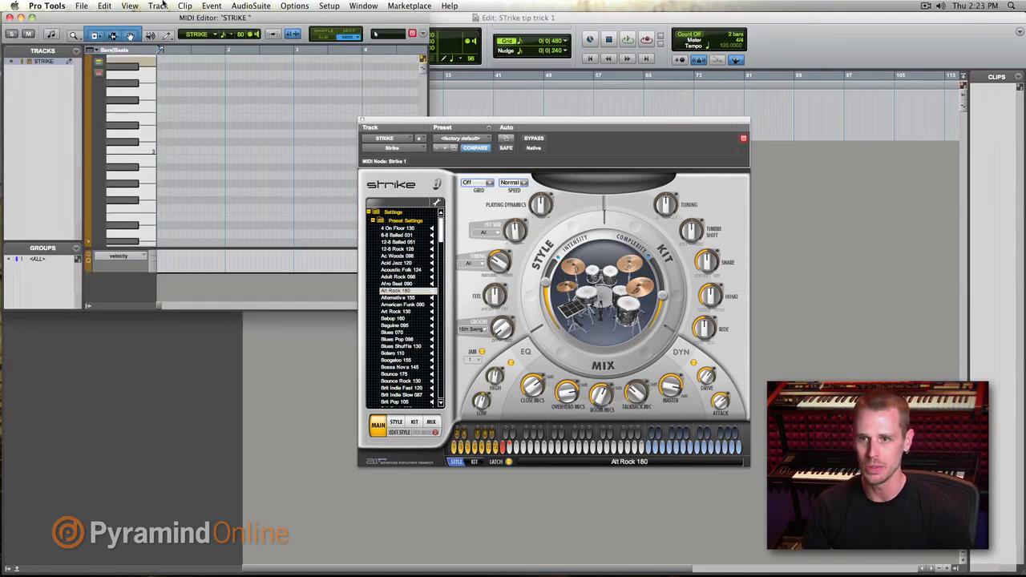
left_click_drag(213, 17, 219, 19)
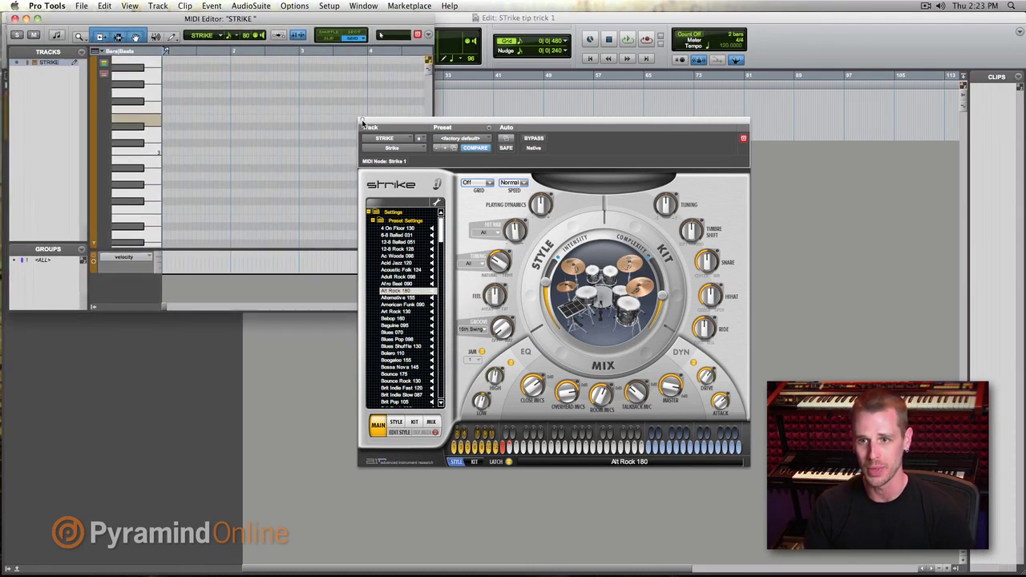
left_click(362, 121)
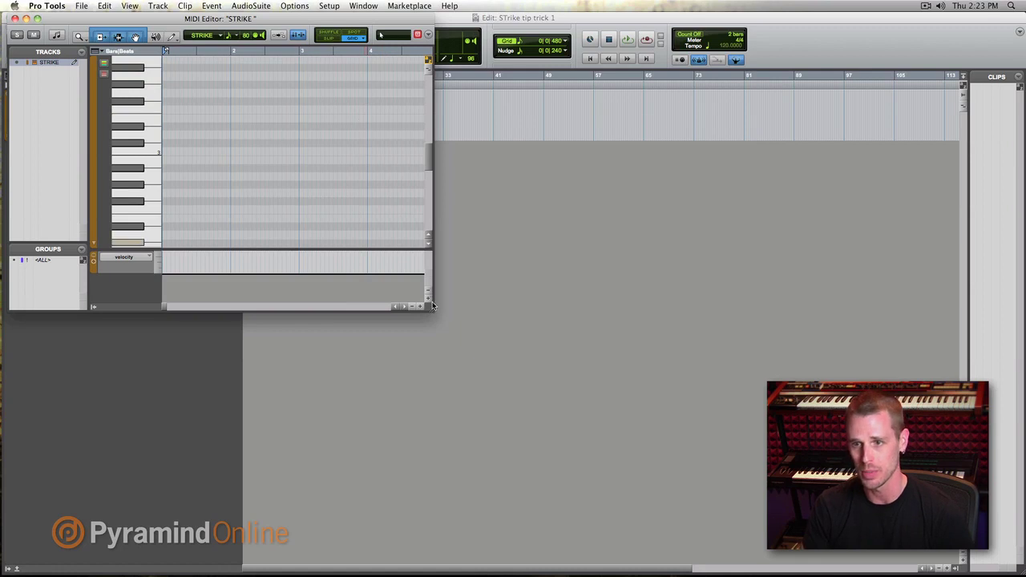
left_click_drag(431, 310, 1014, 539)
key("F10")
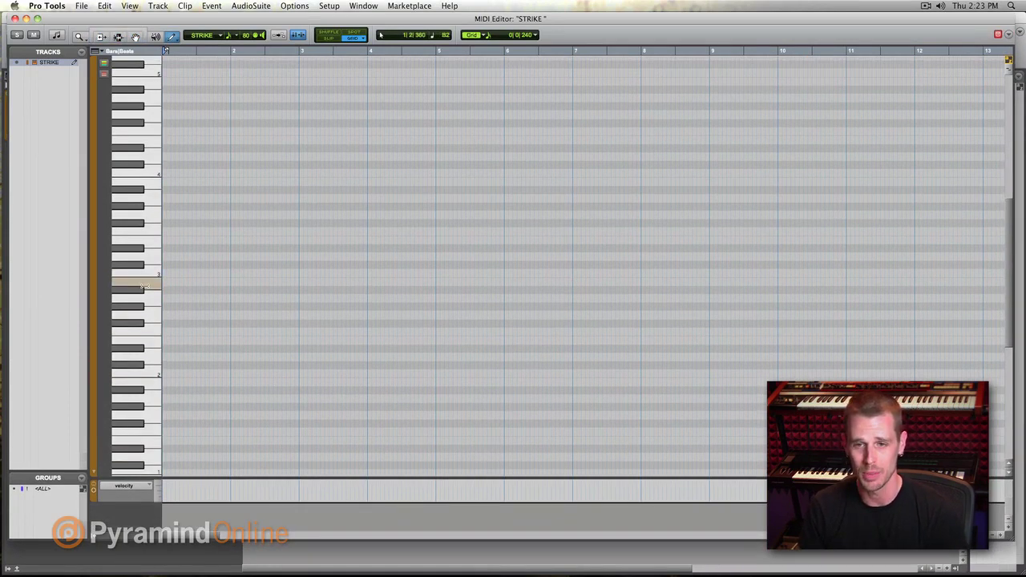
left_click(167, 320)
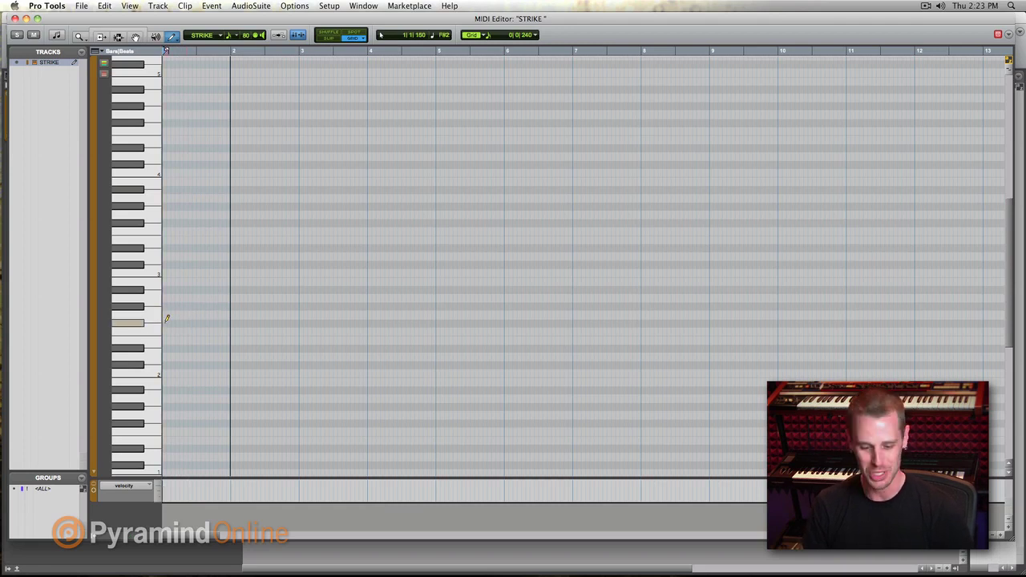
key("super+w")
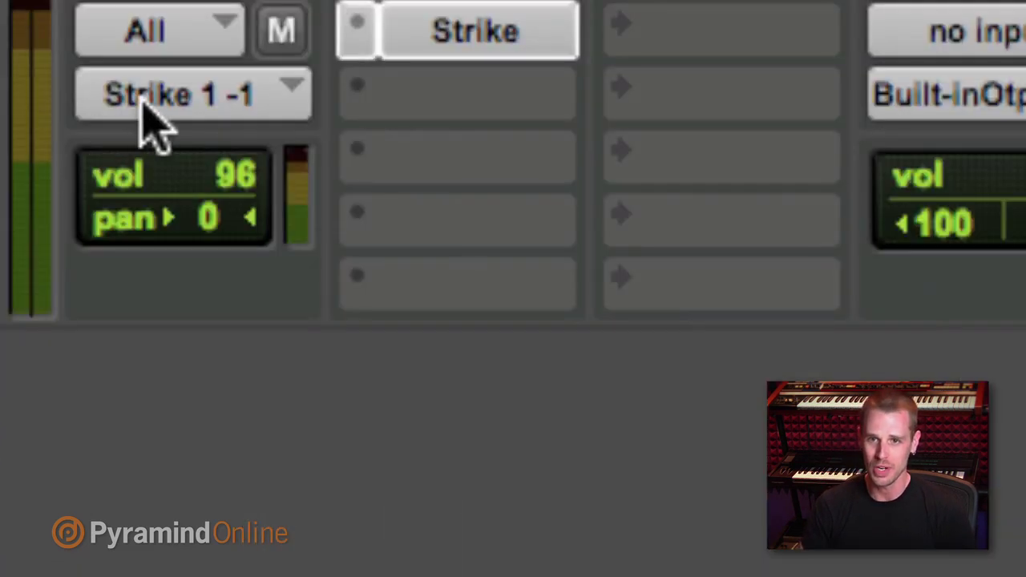
Reopen the STRIKE track's notes in the MIDI Editor with Ctrl+=.
left_click(80, 106)
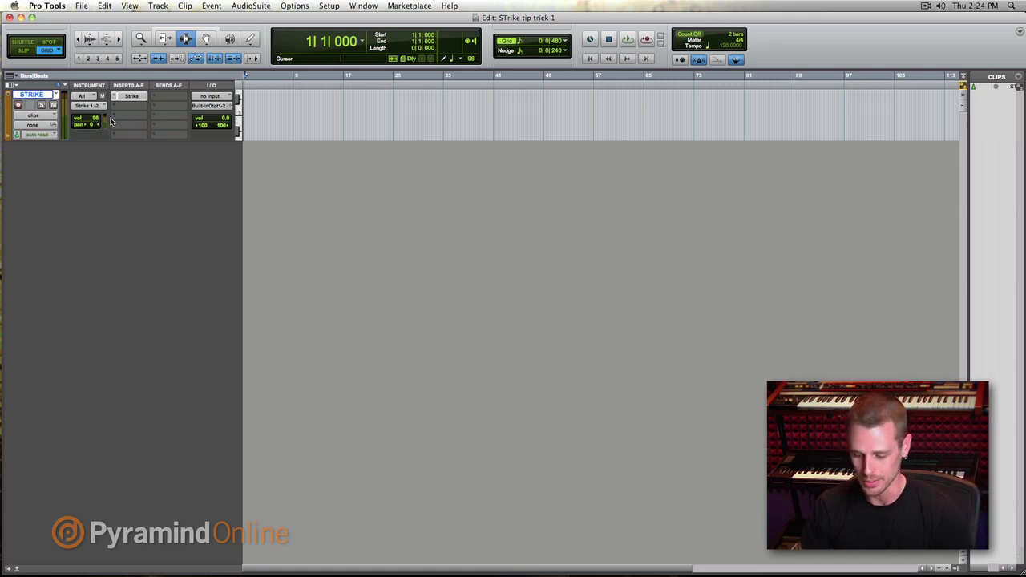
key("ctrl+equal")
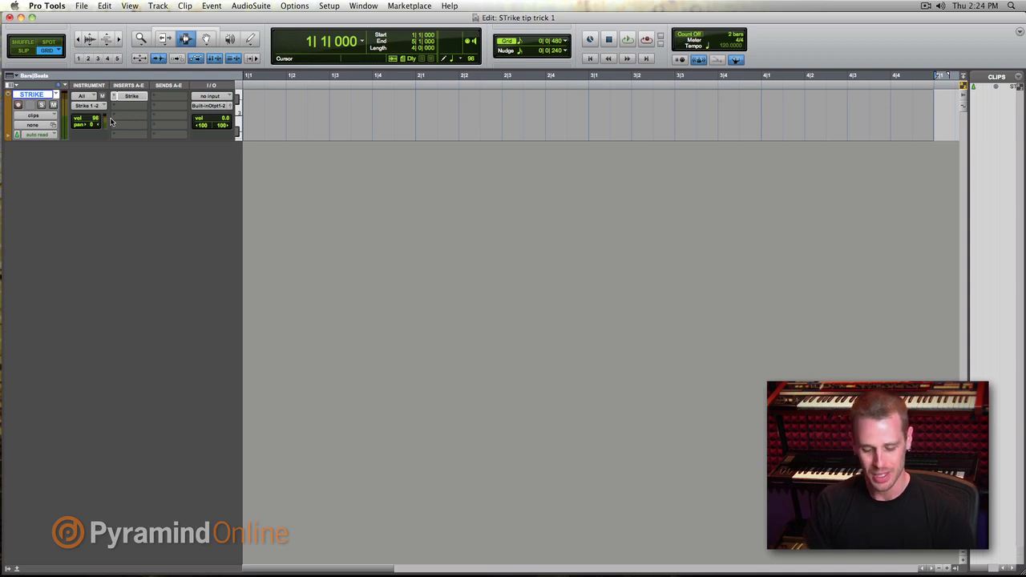
key("ctrl+equal")
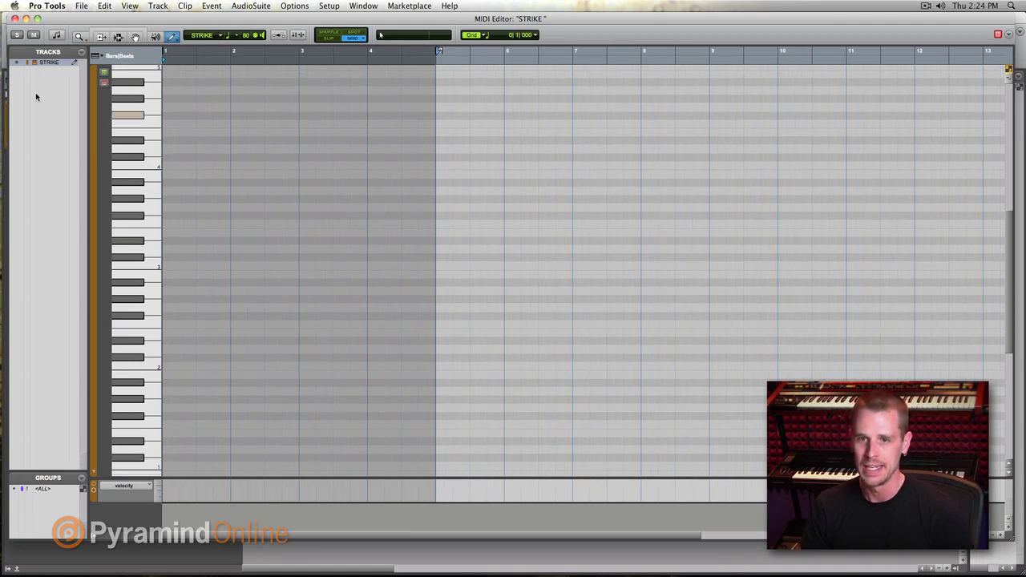
Try line and free-hand note drawing across the first bars, undoing both attempts.
left_click(170, 40)
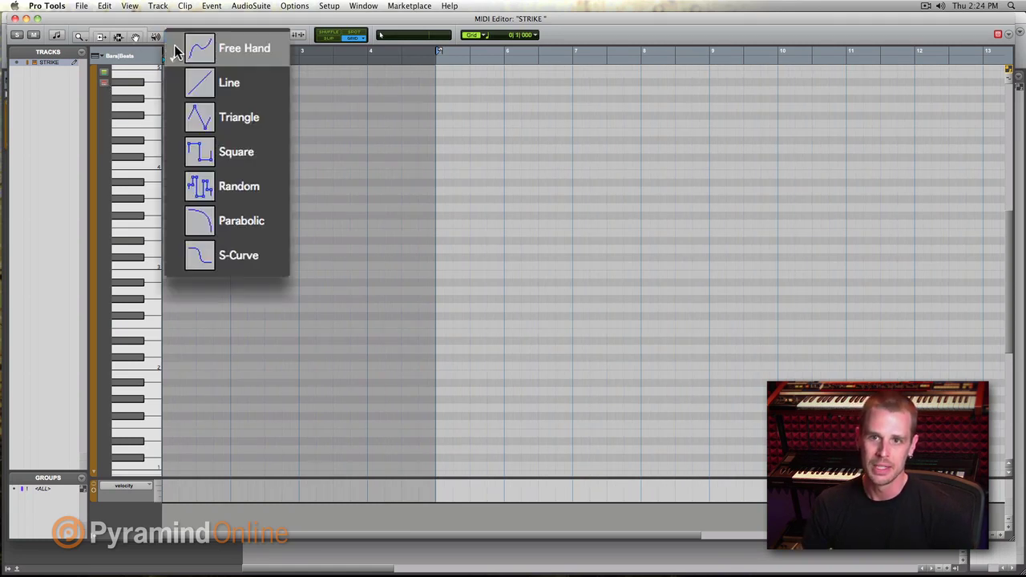
left_click(252, 82)
left_click_drag(220, 232, 417, 239)
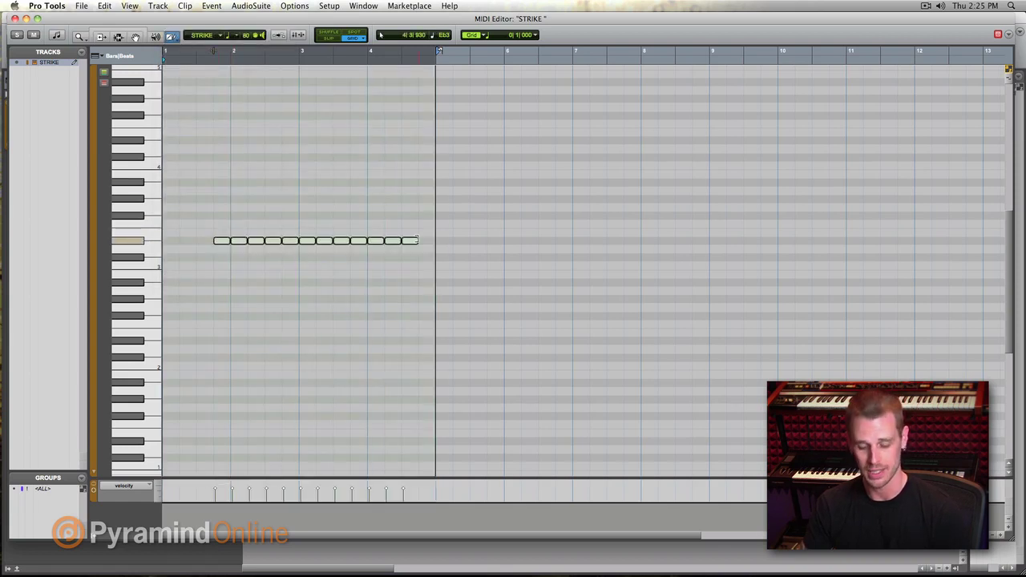
key("super+z")
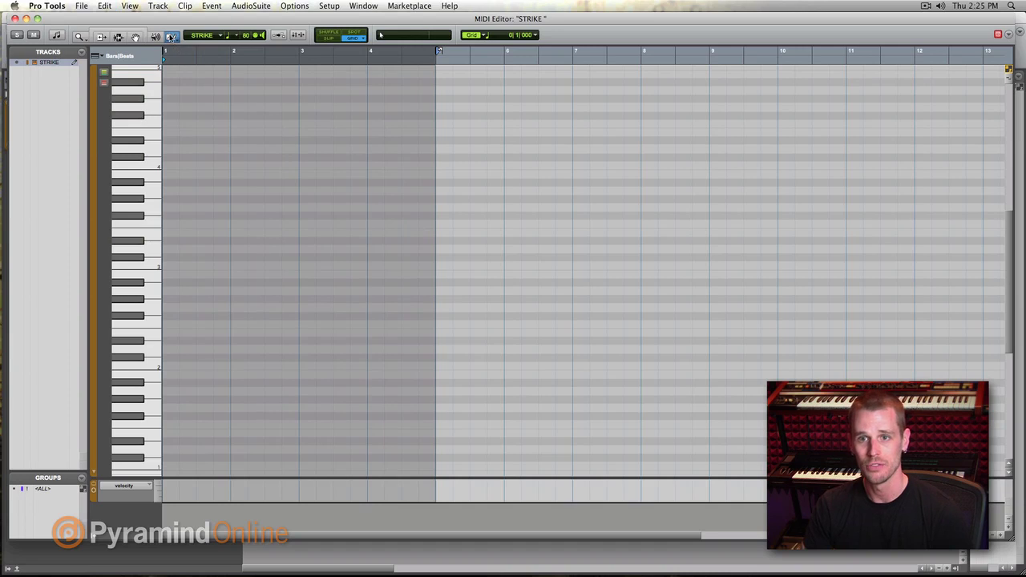
left_click(171, 37)
left_click(218, 46)
left_click_drag(255, 215, 486, 214)
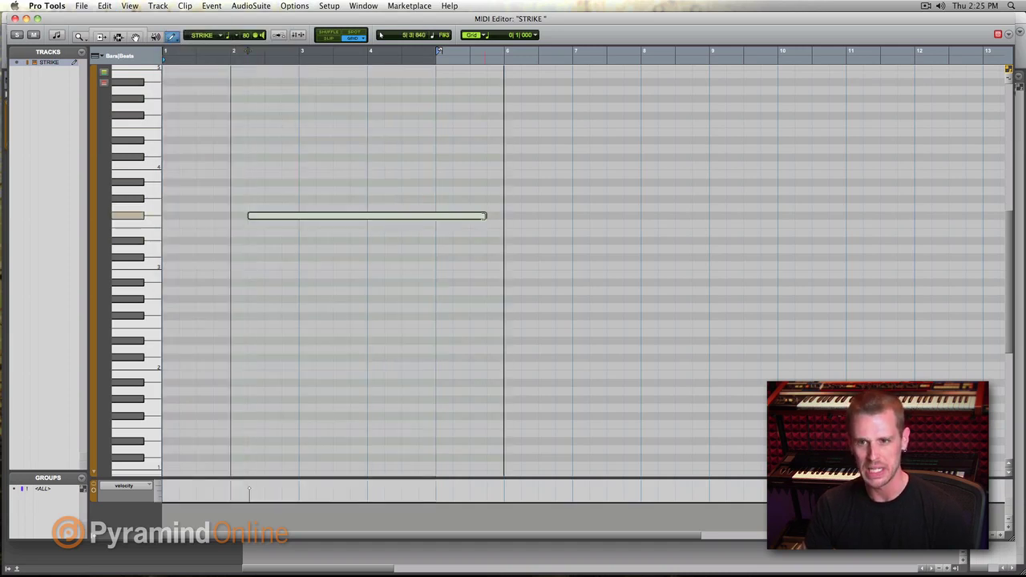
key("super+z")
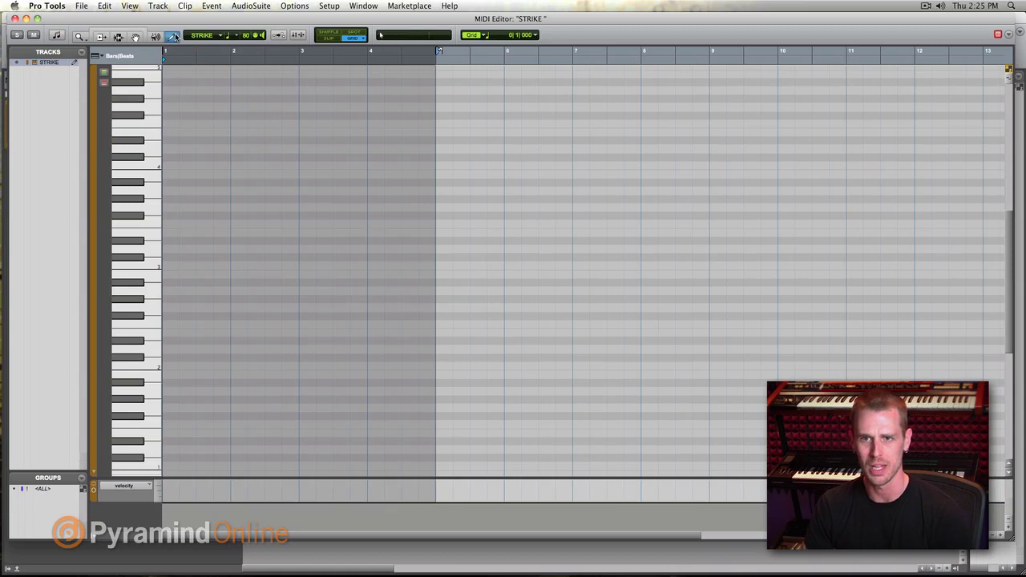
Using Line shape and 1/16 note length, paint a row of F#2 notes across bars 1–4 and play it.
left_click(176, 38)
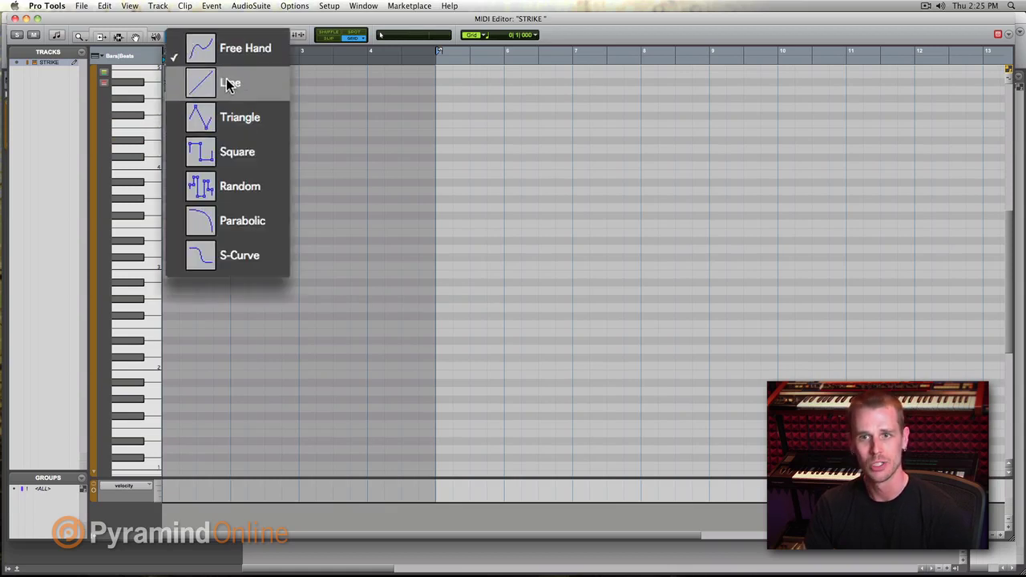
left_click(228, 84)
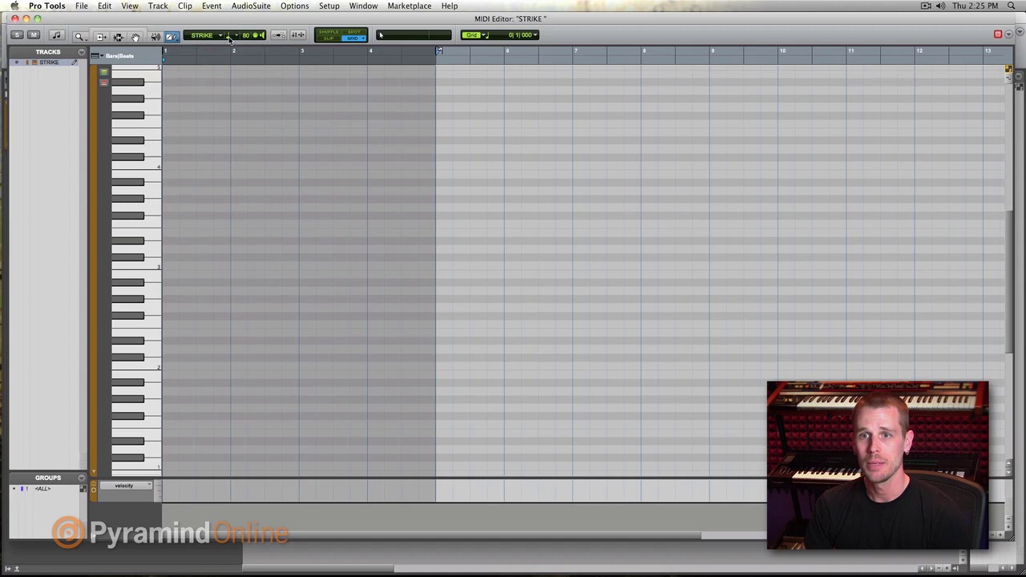
left_click(229, 36)
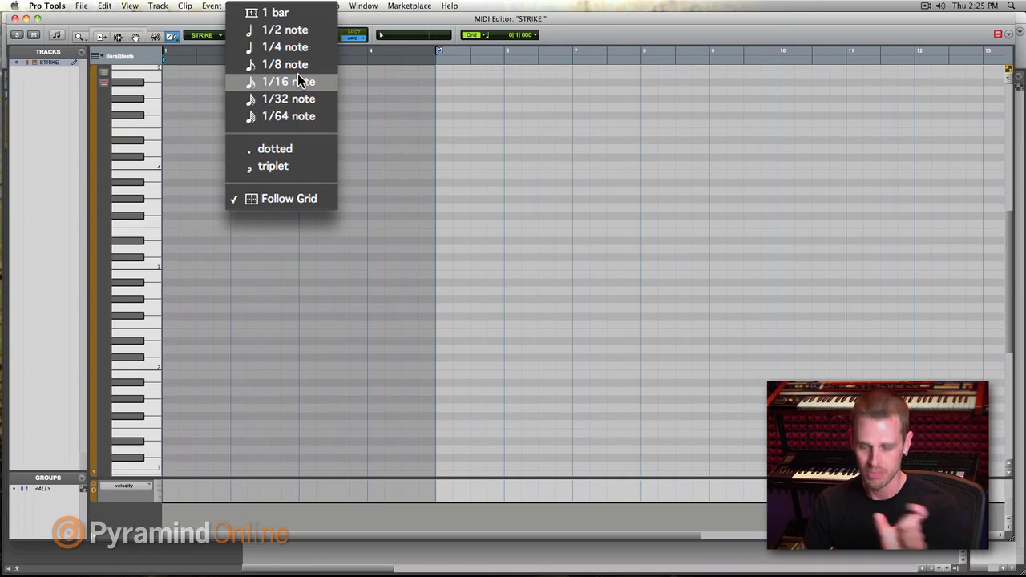
left_click(297, 74)
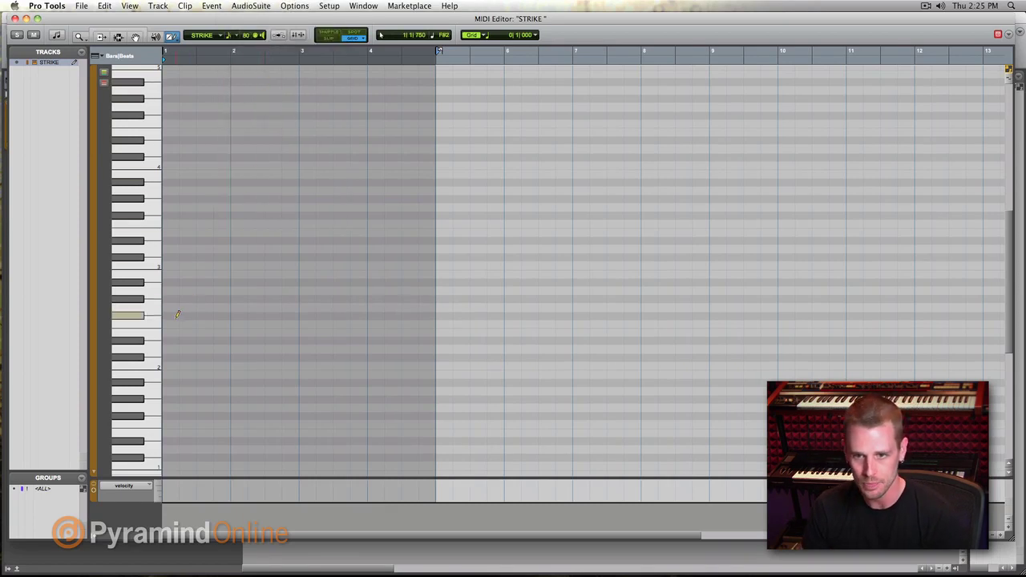
left_click_drag(210, 313, 434, 315)
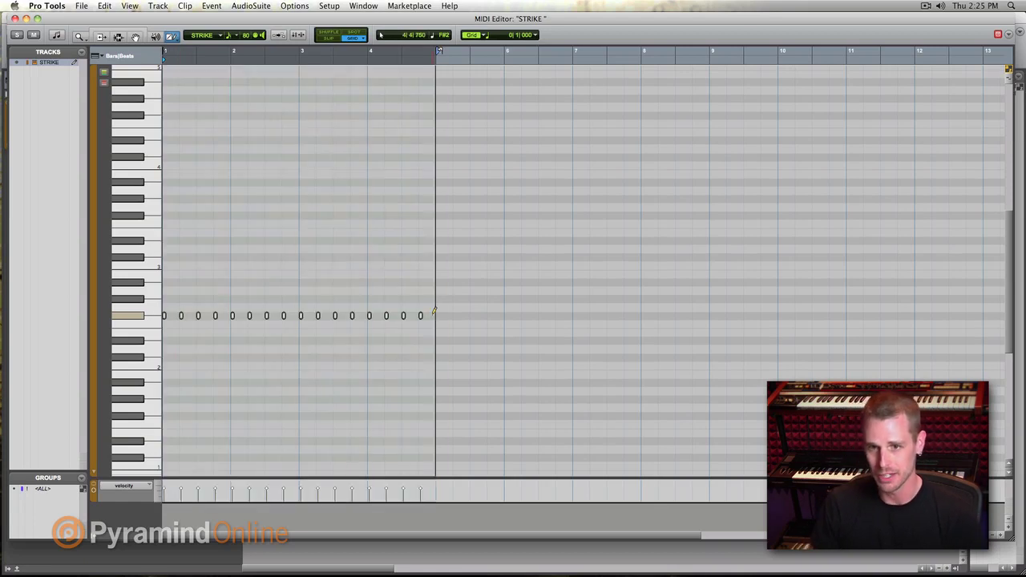
key("space")
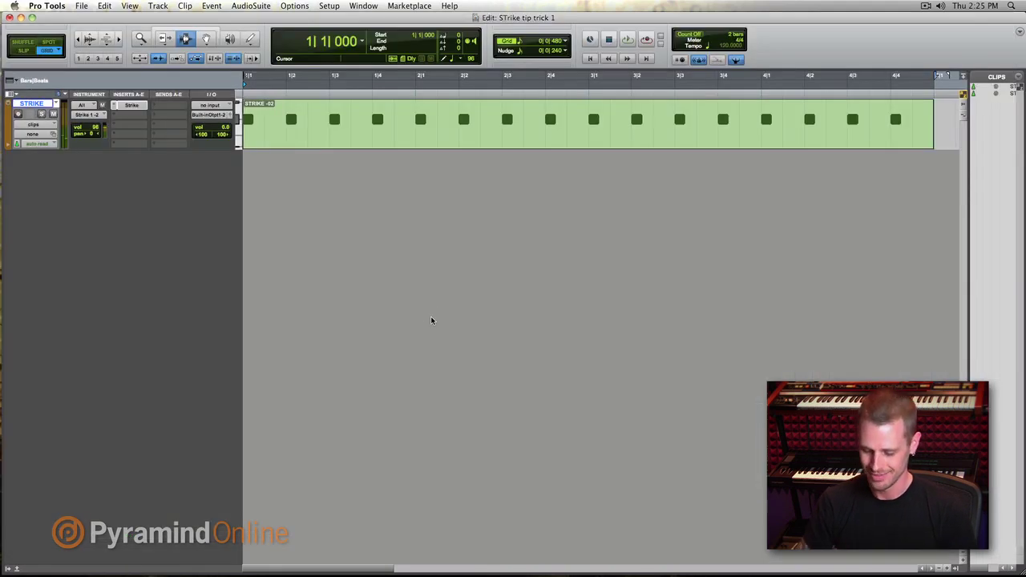
Show the Tempo ruler and add a 200 BPM tempo change at bar 1.
key("ctrl+super+p")
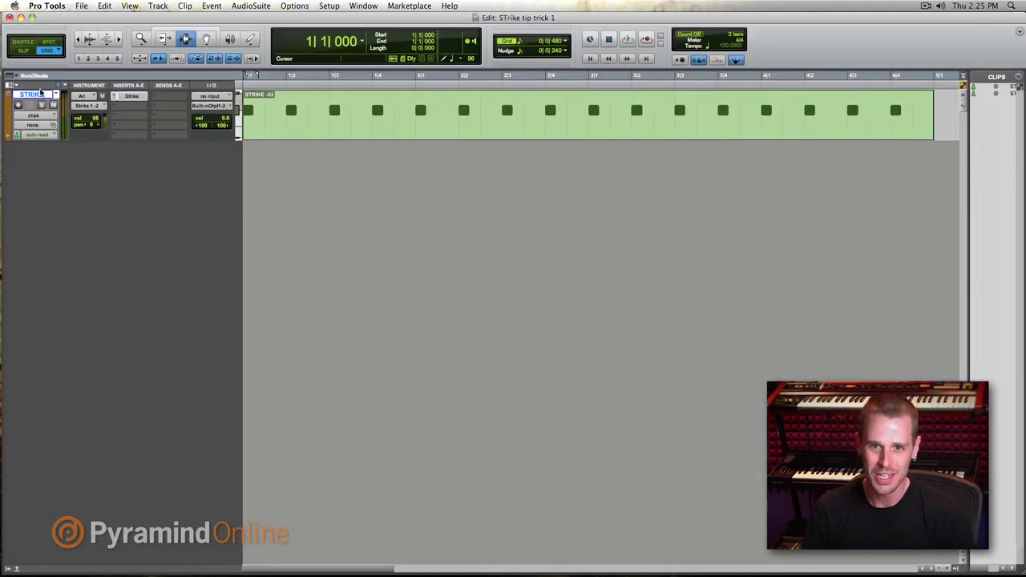
left_click(15, 76)
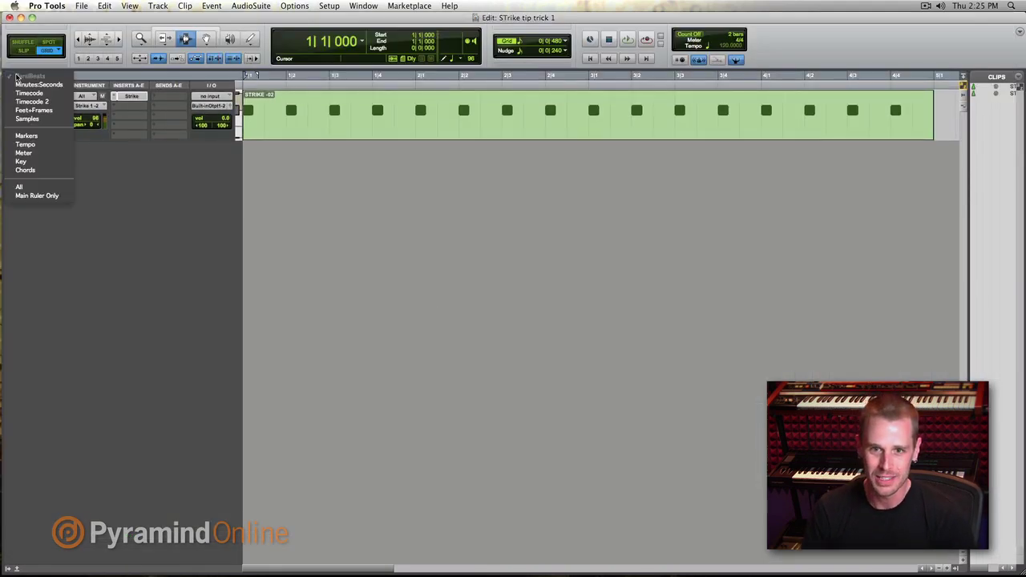
left_click(32, 146)
left_click(237, 85)
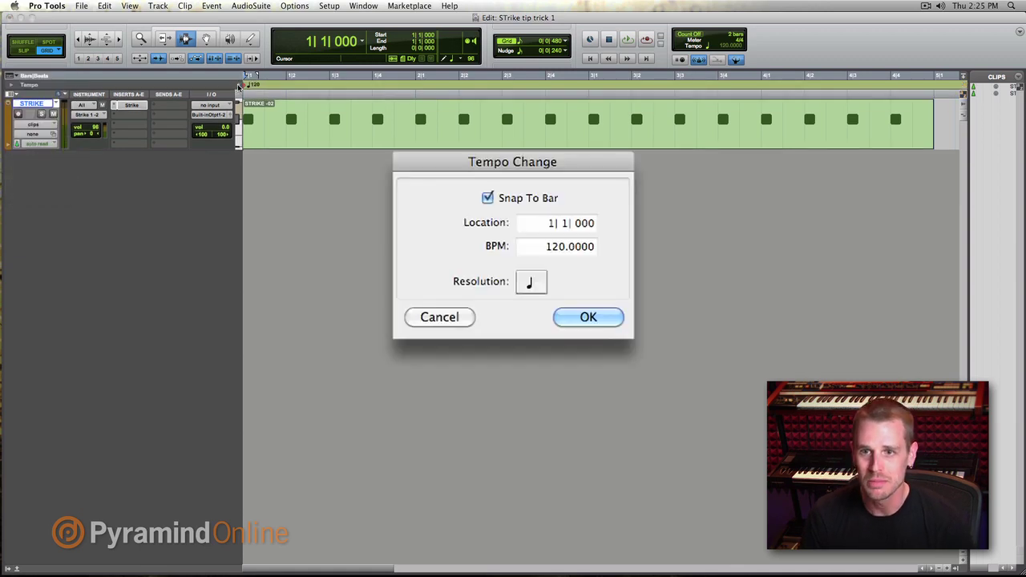
type("200")
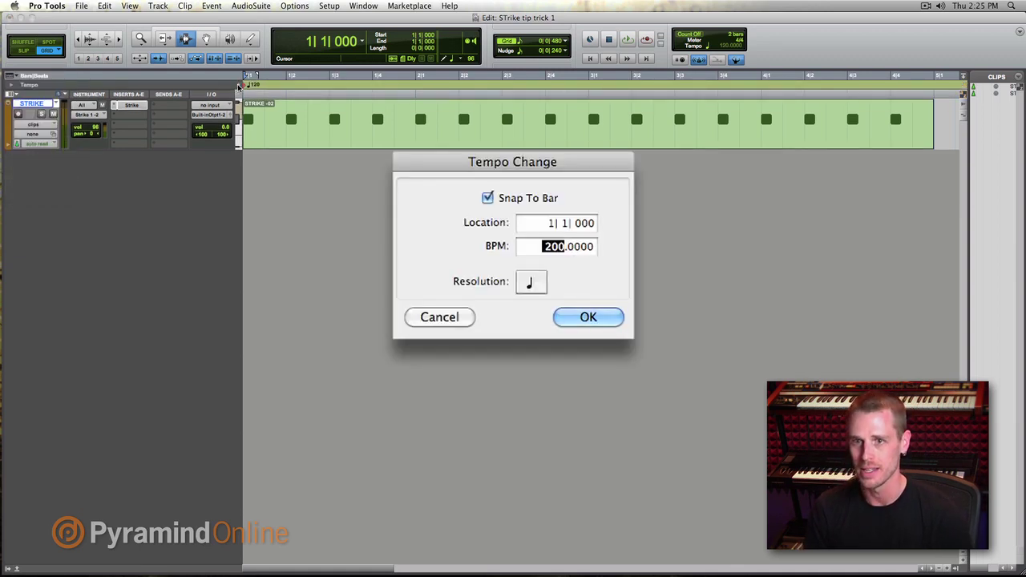
key("Return")
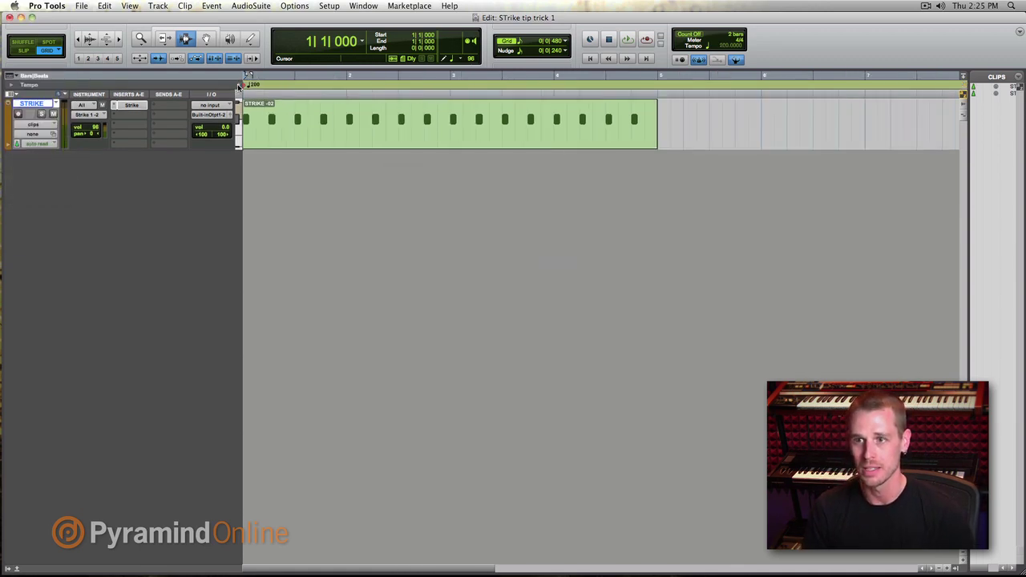
Select the STRIKE clip, hear it at 200 BPM, and reopen it in the MIDI Editor.
double_click(295, 119)
key("space")
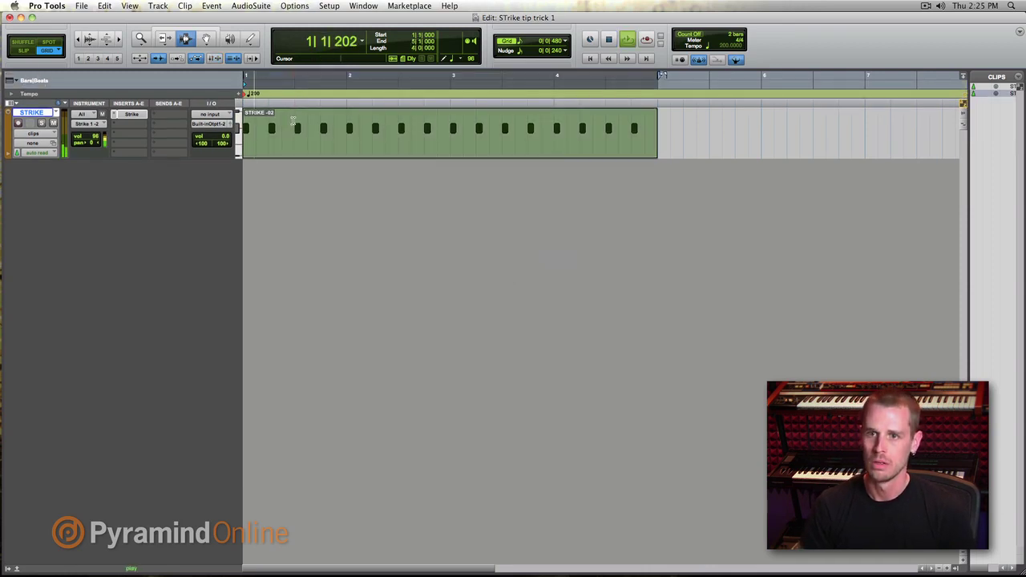
key("ctrl+equal")
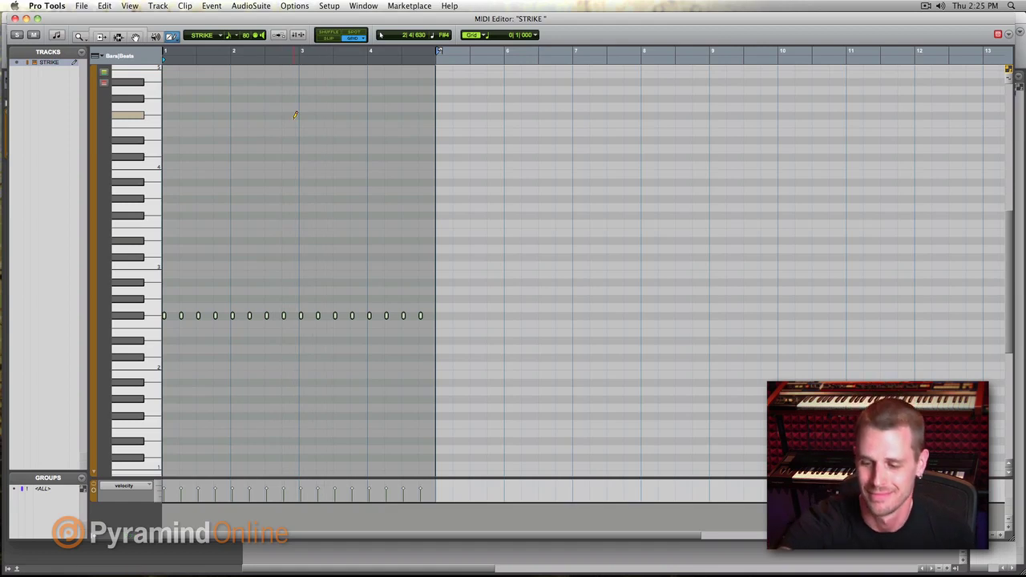
Scroll down, deselect the F#2 run, and add a low note near C1 at the start of bar 2.
key("space")
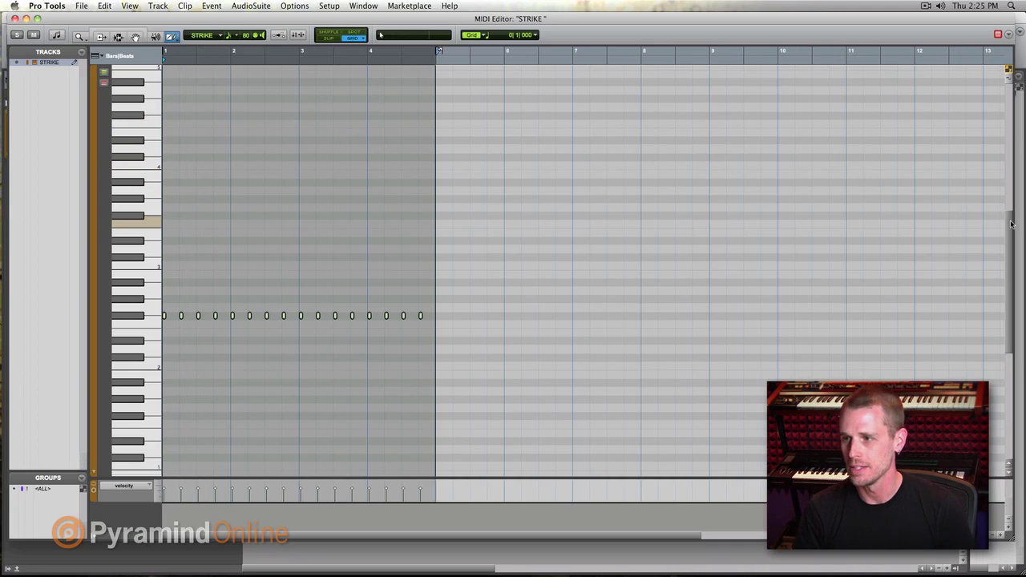
left_click_drag(1012, 225, 1012, 257)
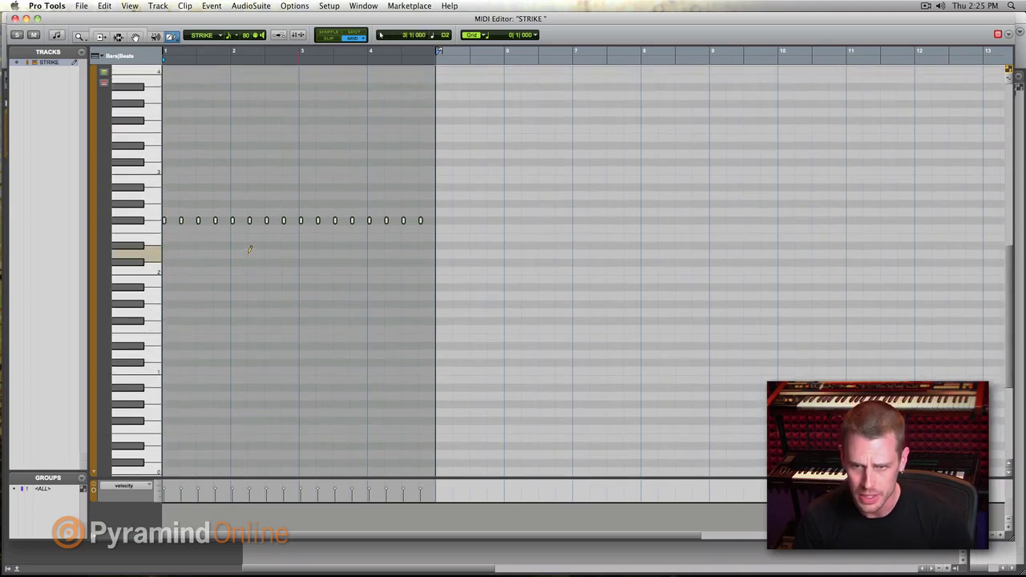
left_click(167, 284)
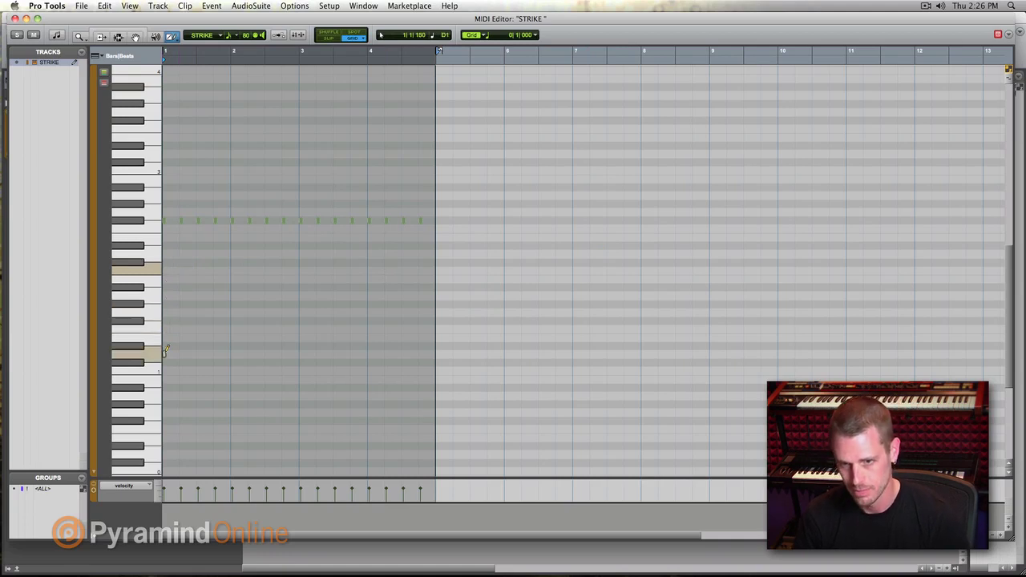
left_click(164, 370)
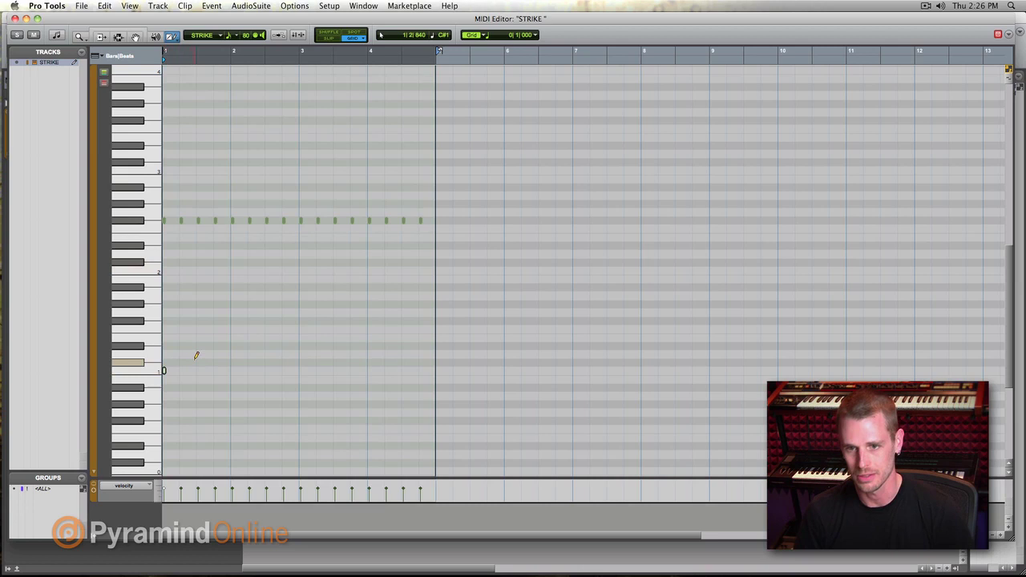
key("space")
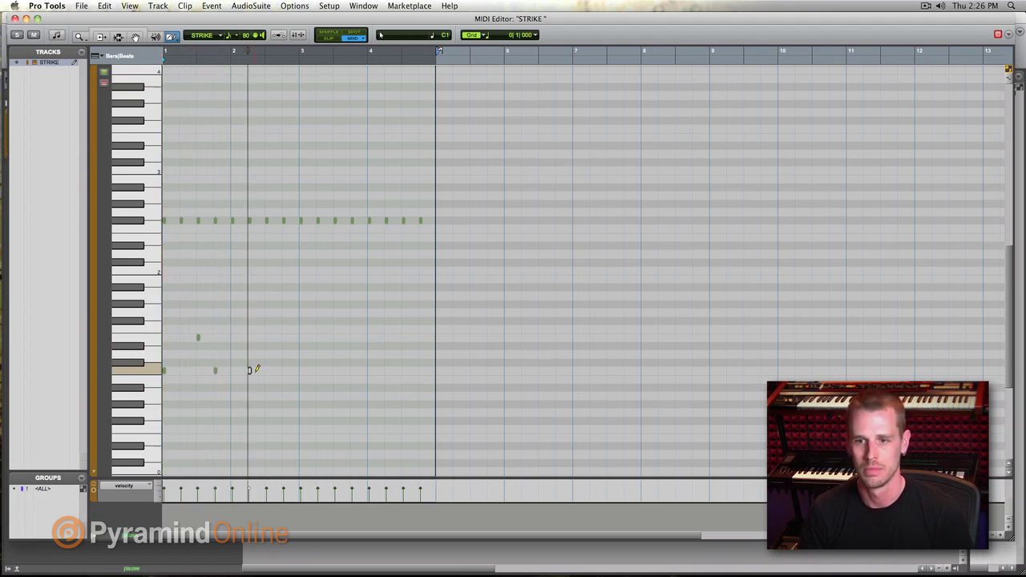
left_click(255, 371)
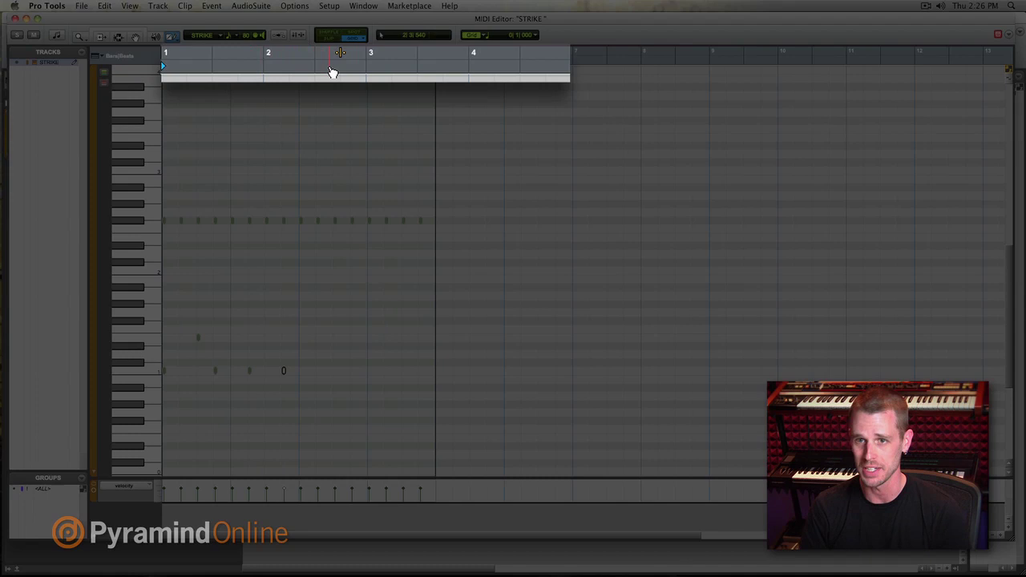
Add low drum notes late in bar 2, at bar 3, and at bar 4, nudging the bar 4 note later.
key("space")
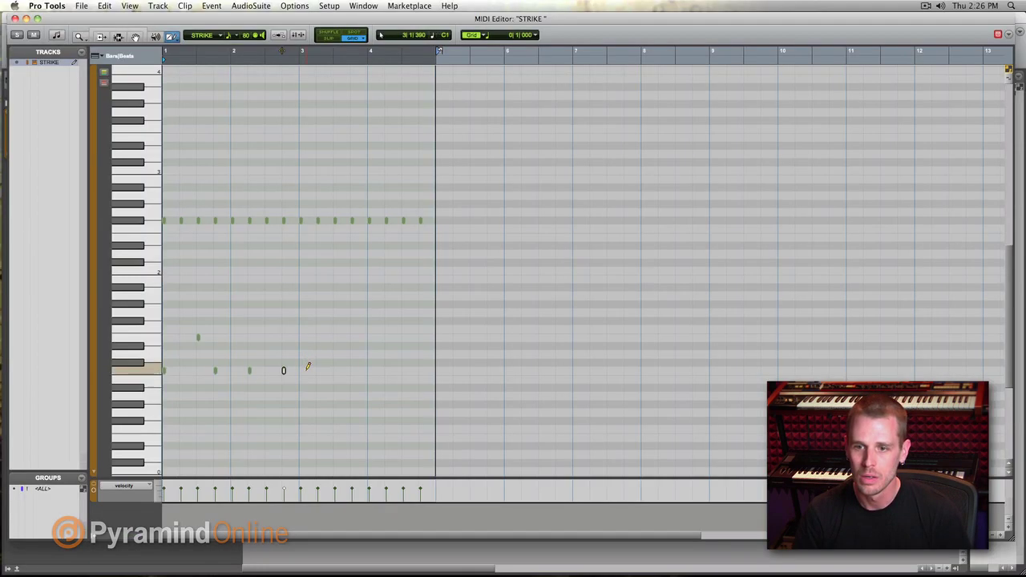
left_click(306, 369)
key("space")
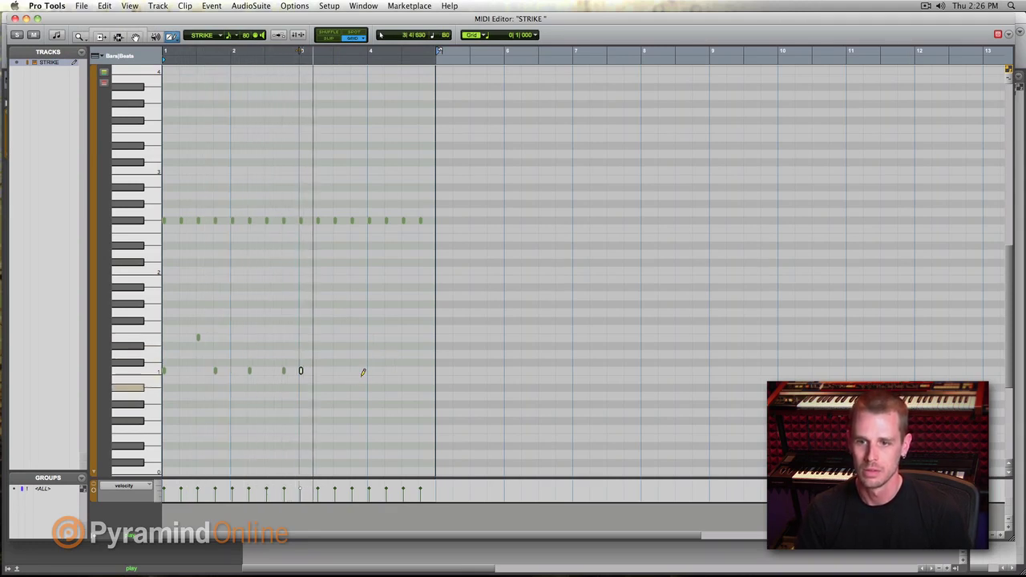
key("space")
left_click(338, 337)
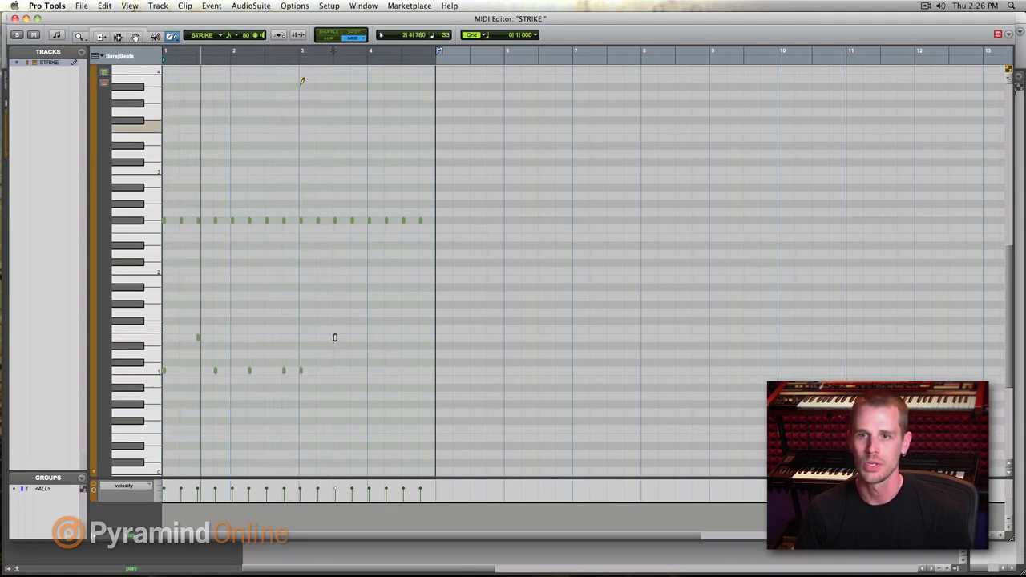
key("space")
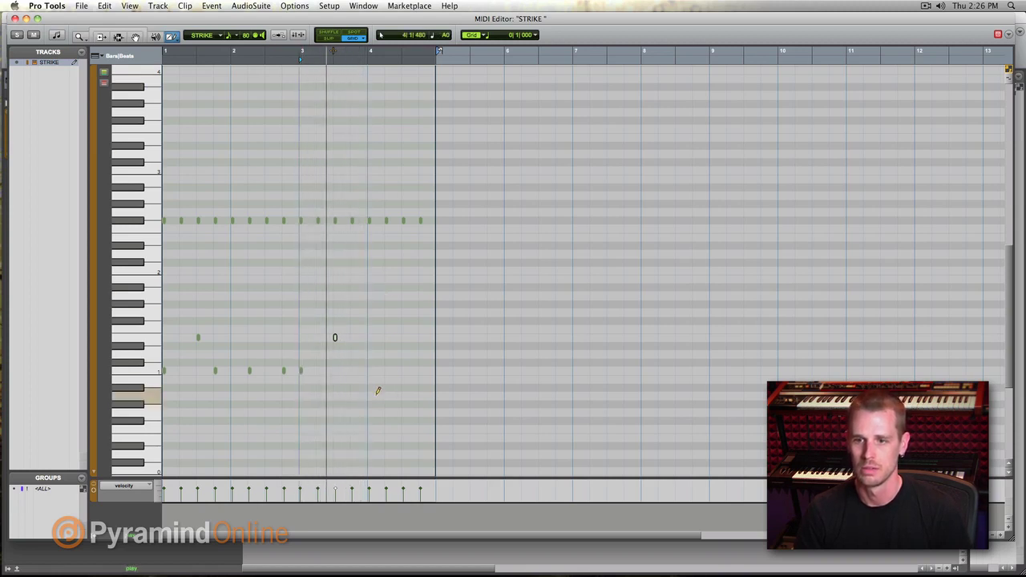
left_click(373, 370)
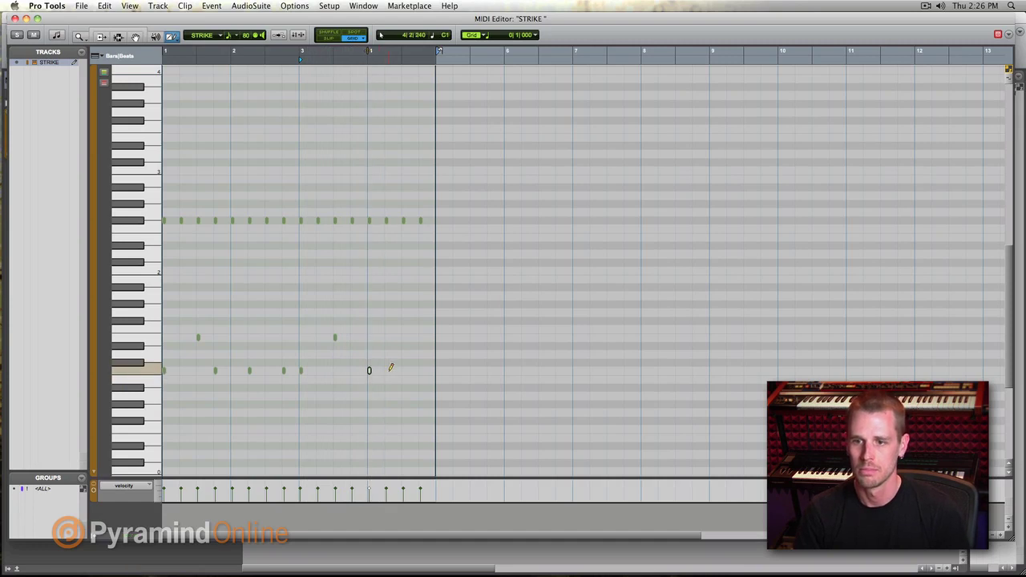
left_click_drag(391, 367, 390, 368)
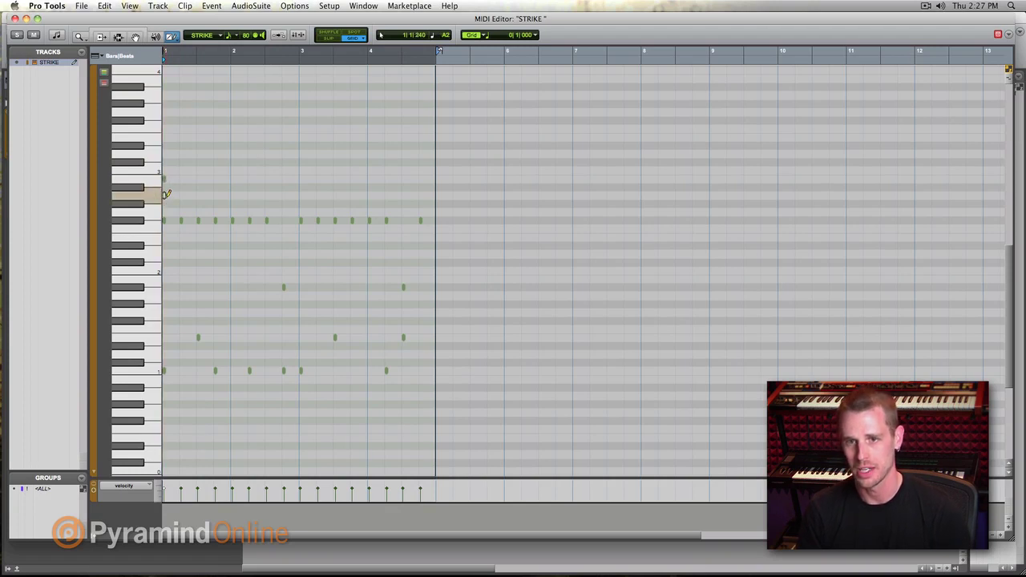
Play back the filled-out four-bar STRIKE drum pattern, then stop it.
key("space")
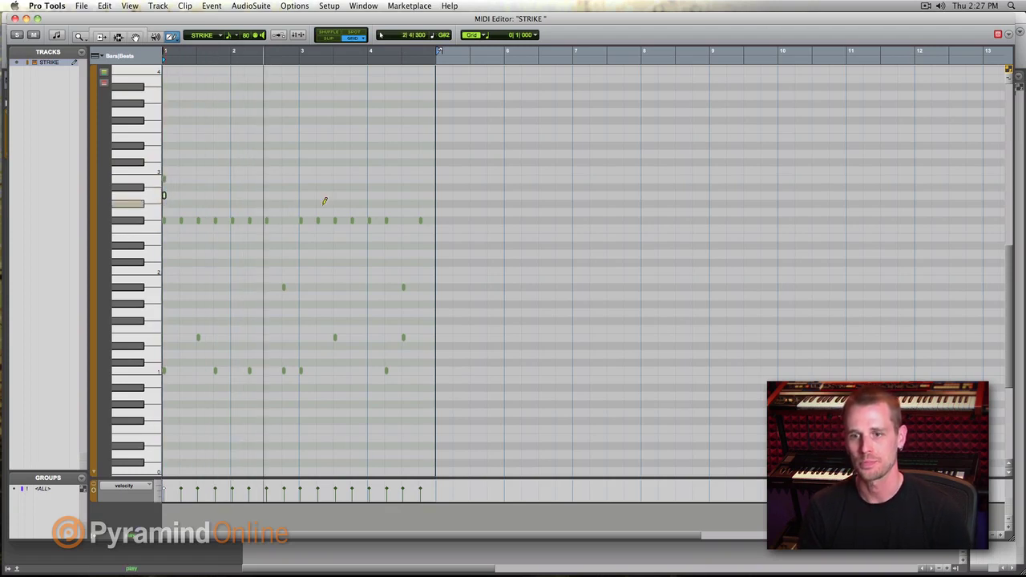
key("space")
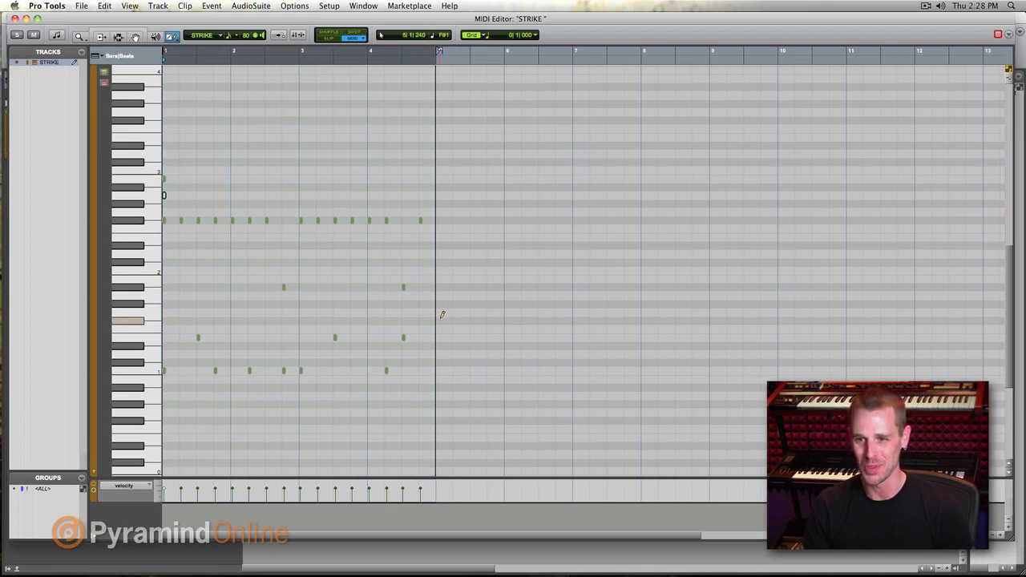
Select bars 1–5 of the STRIKE pattern and duplicate them into bars 5–9 with Cmd+D.
key("super+a")
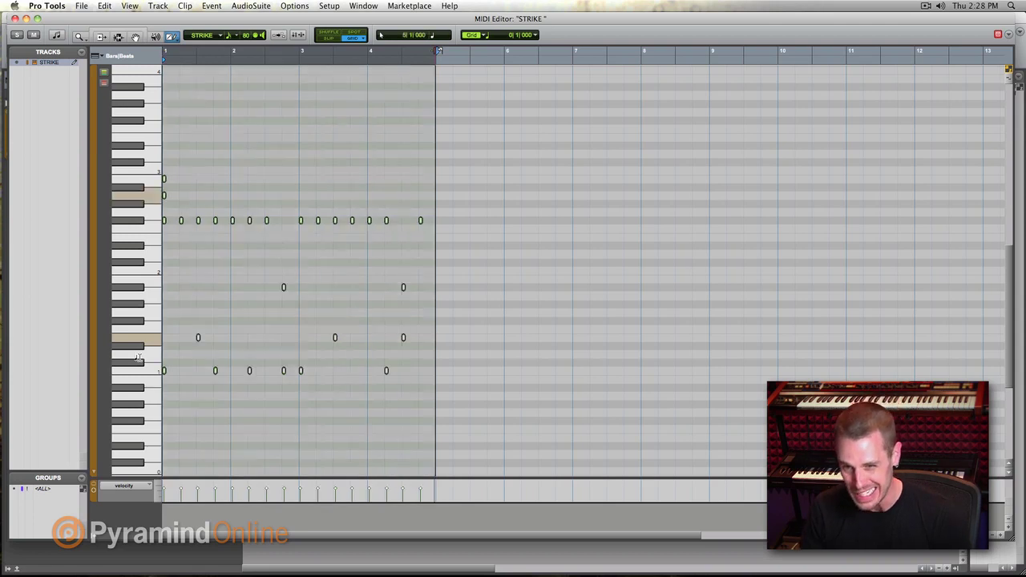
left_click_drag(163, 337, 436, 337)
left_click(436, 337)
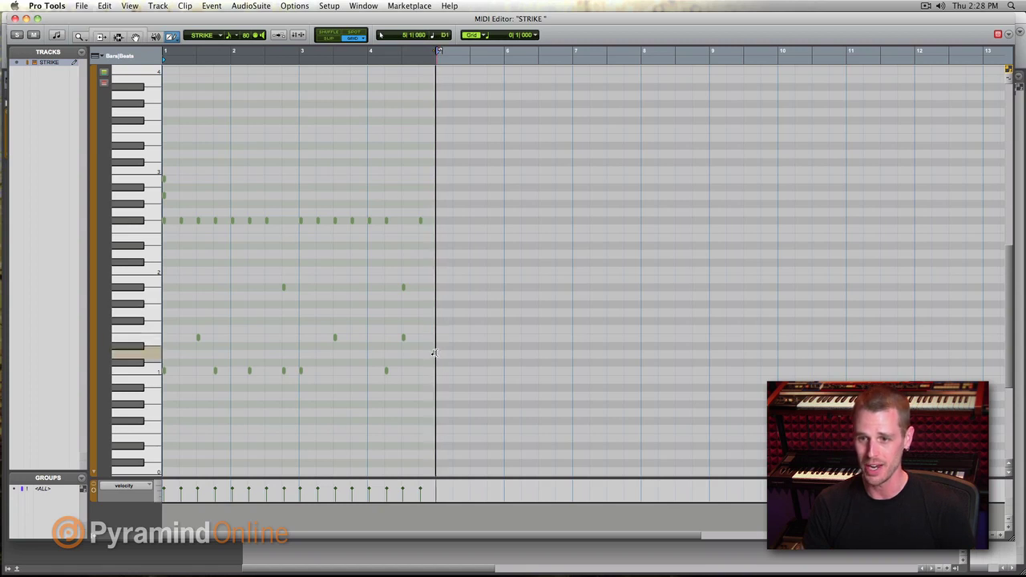
left_click_drag(433, 354, 451, 330)
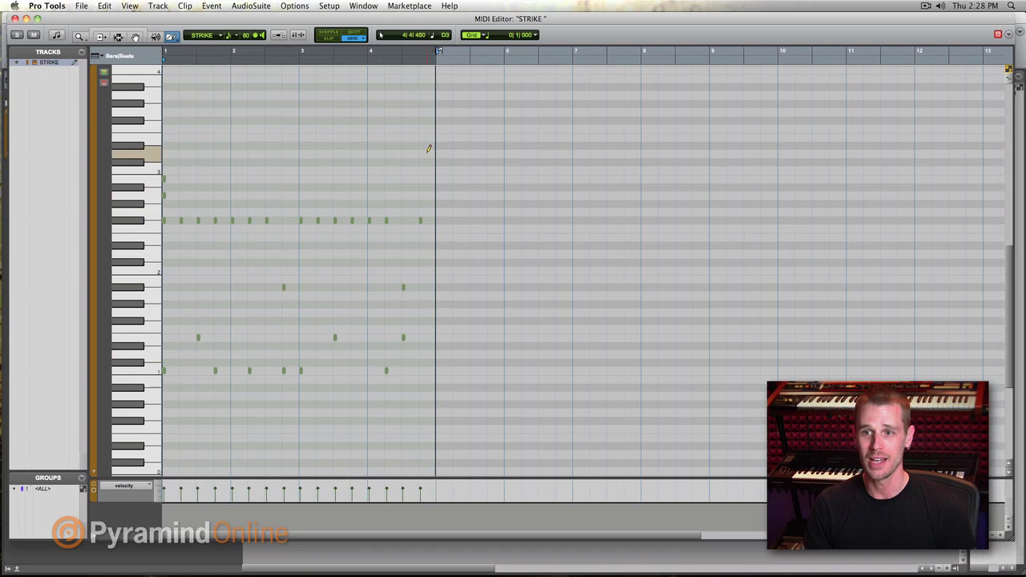
left_click_drag(433, 147, 318, 147)
left_click_drag(196, 145, 145, 145)
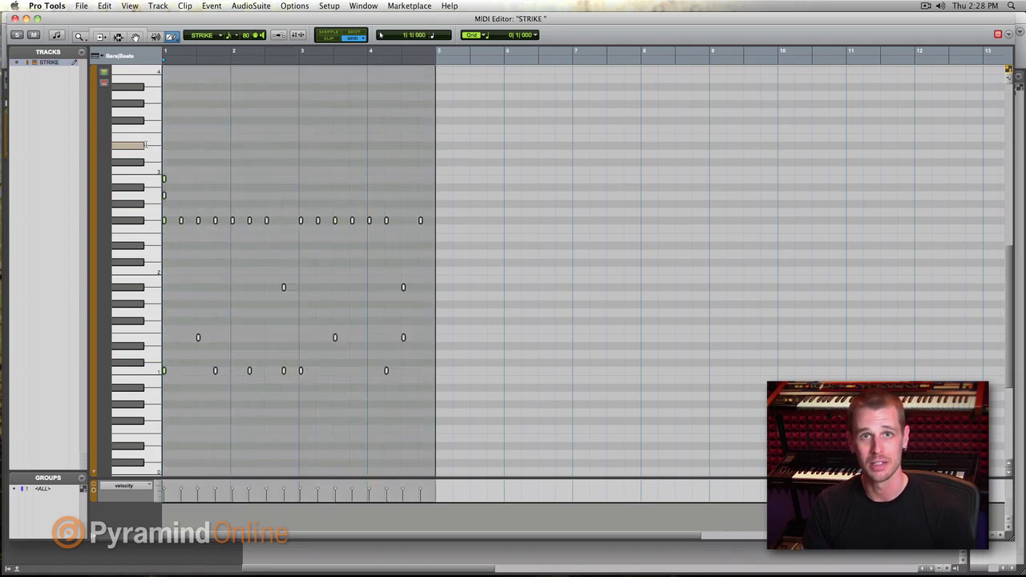
key("super+d")
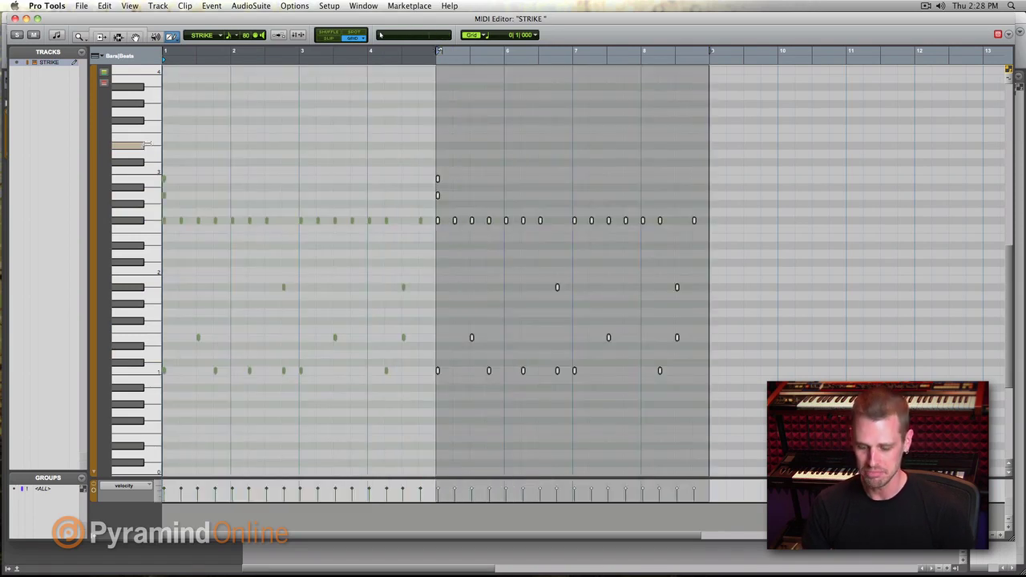
Toggle Link Timeline and Edit Selection to select bars 1–9, then bring up the Mix window.
key("shift+slash")
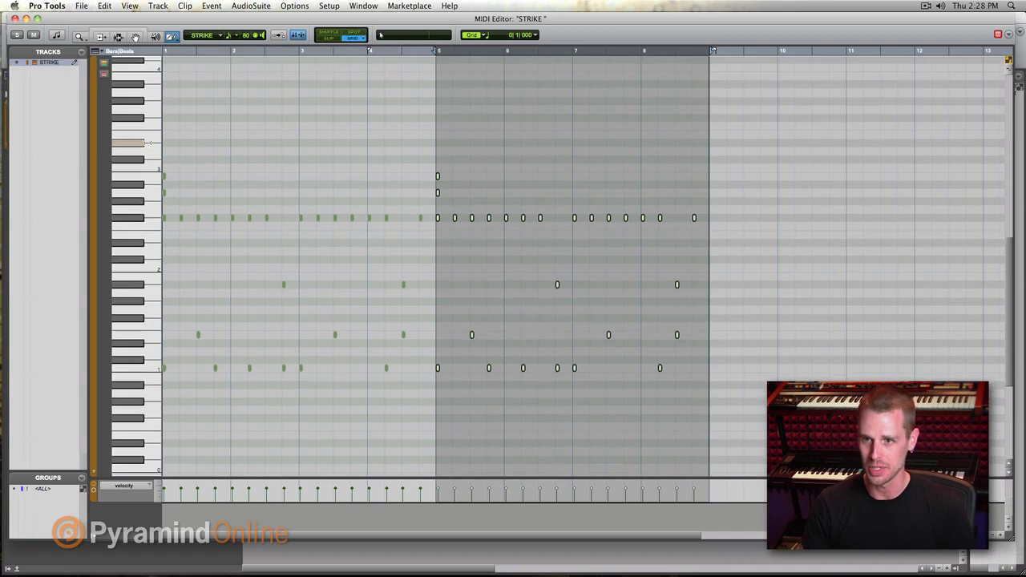
key("super+a")
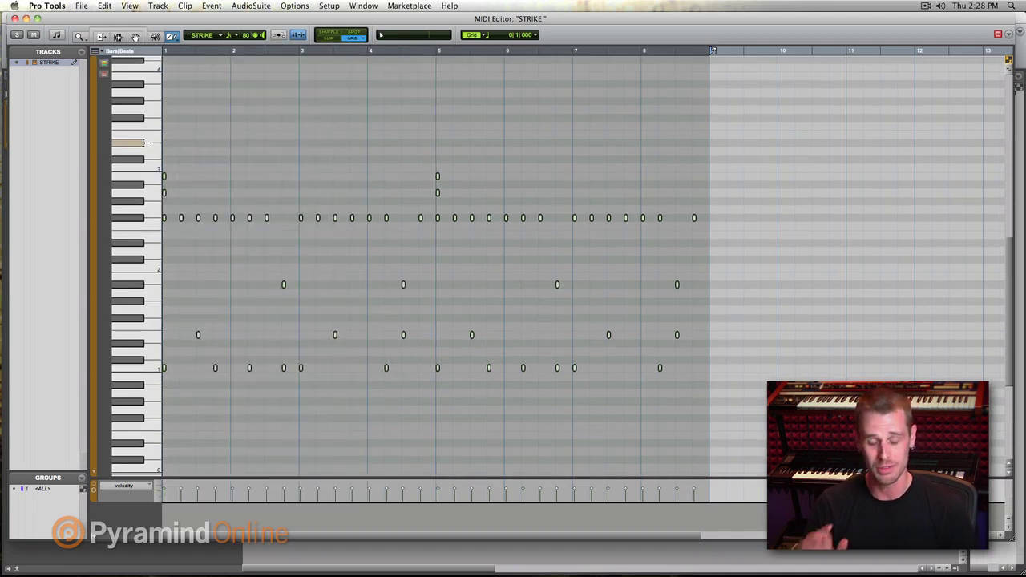
key("shift+slash")
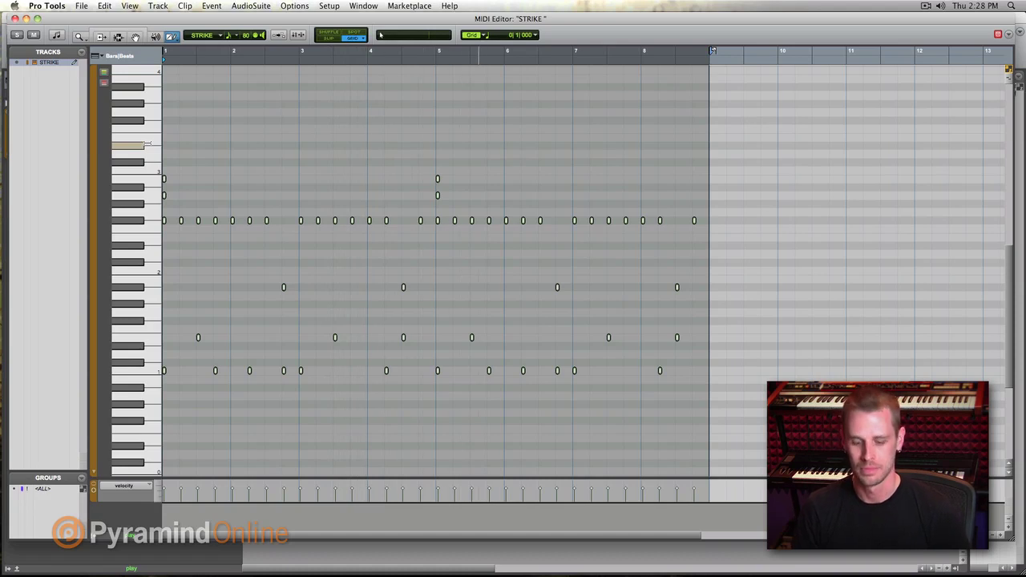
key("super+equal")
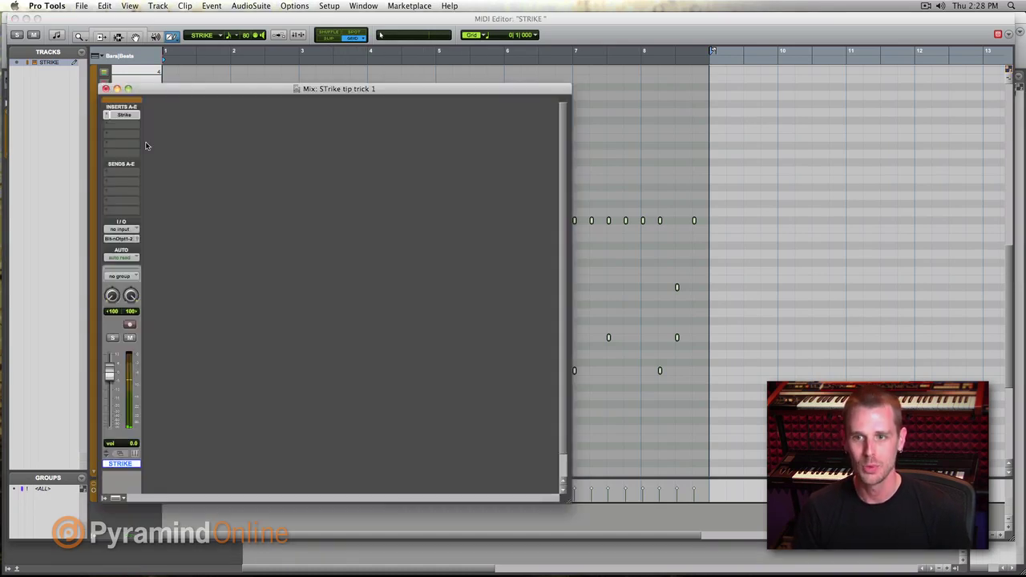
Return to the Edit window and set the session-start tempo to 222 BPM.
left_click(105, 89)
key("super+equal")
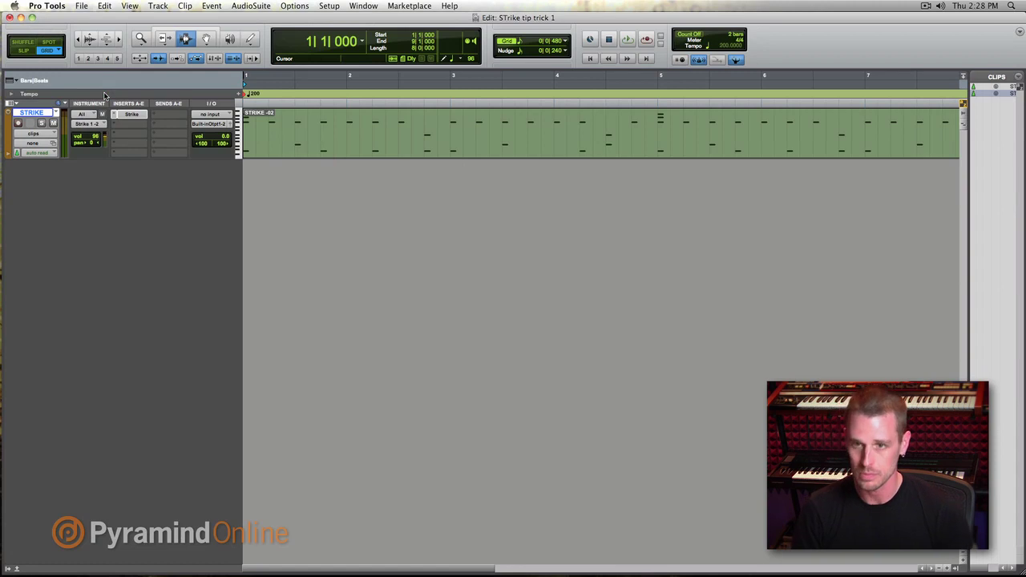
double_click(244, 85)
type("222")
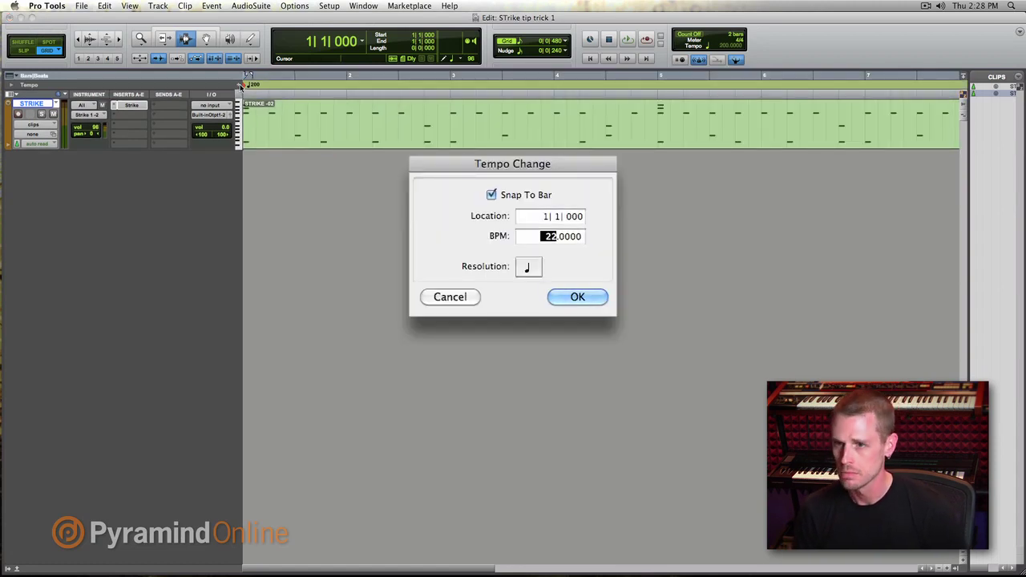
key("Return")
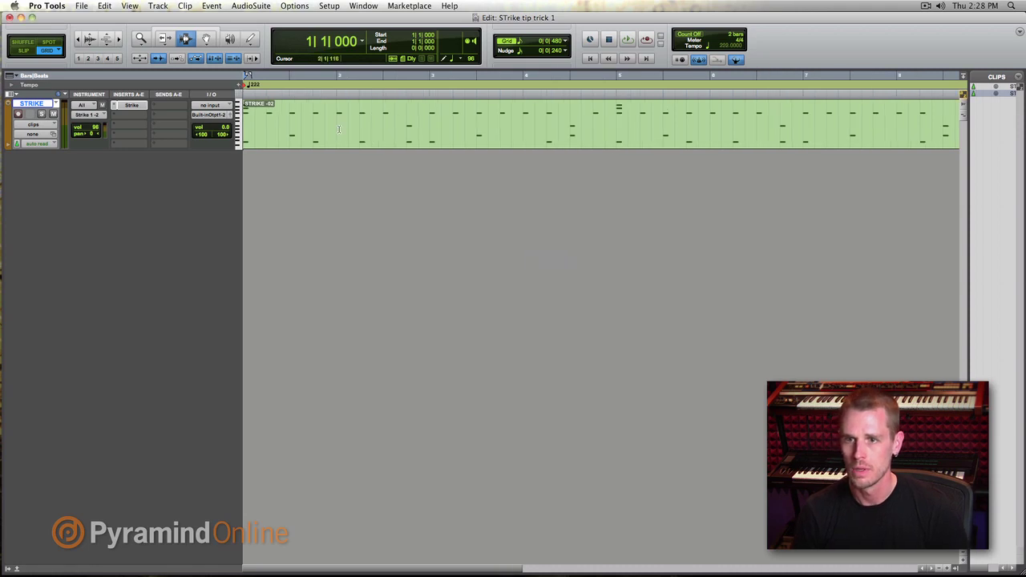
Select the whole STRIKE clip and audition it at 222 BPM.
double_click(339, 129)
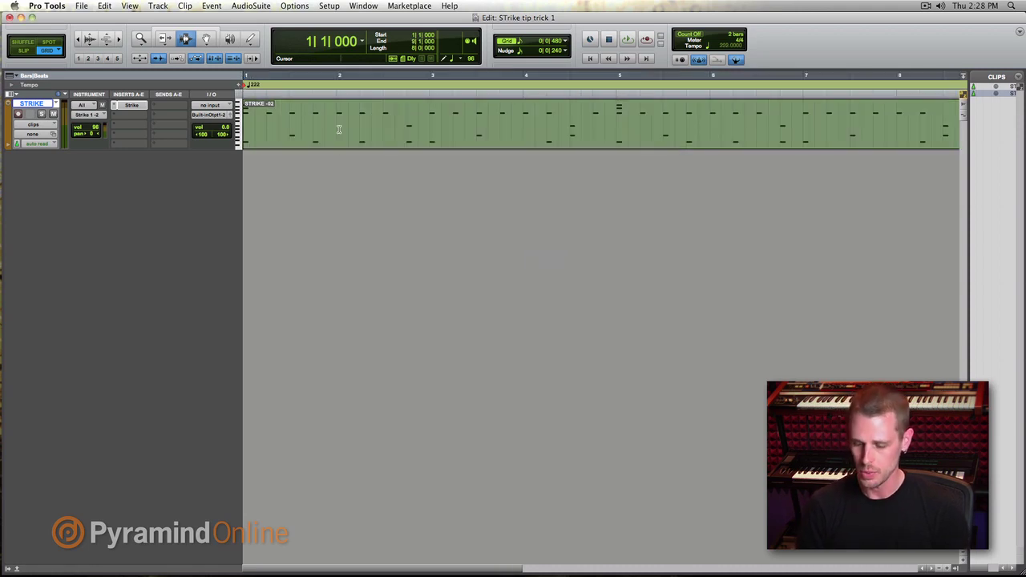
key("space")
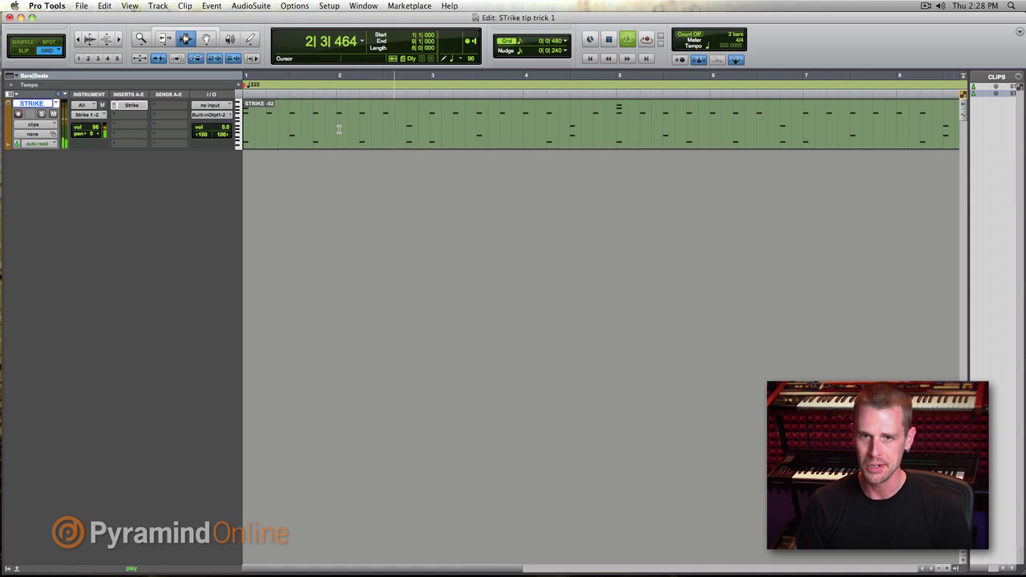
key("space")
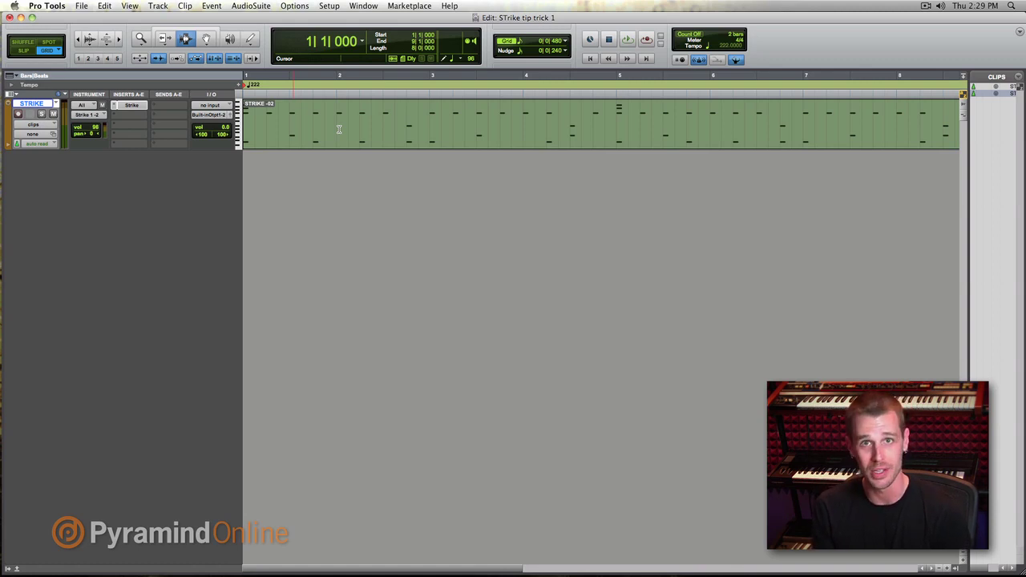
Open the Strike plug-in on its Mix page with all drum channel strips revealed.
left_click(133, 105)
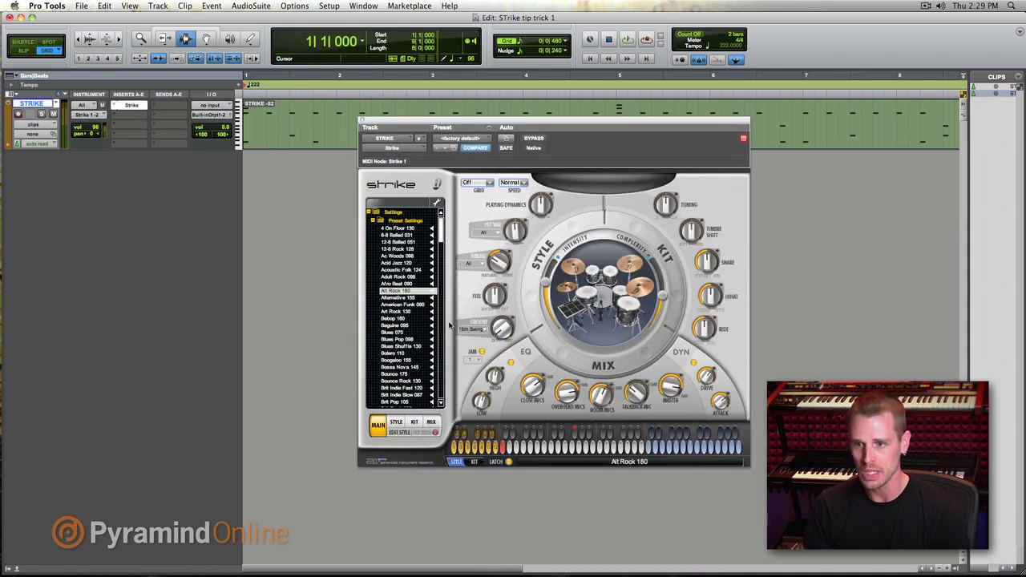
left_click(432, 421)
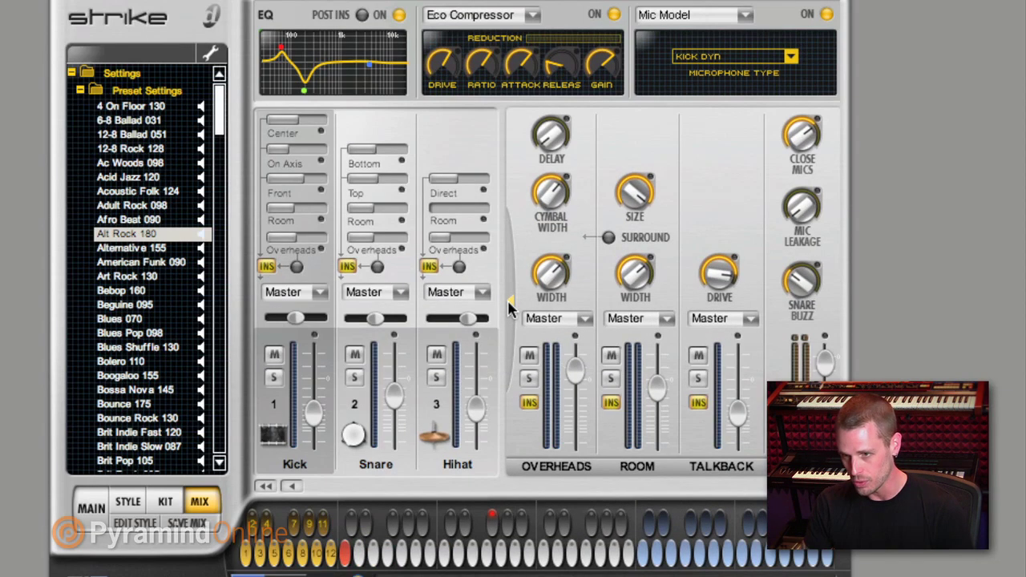
left_click(507, 301)
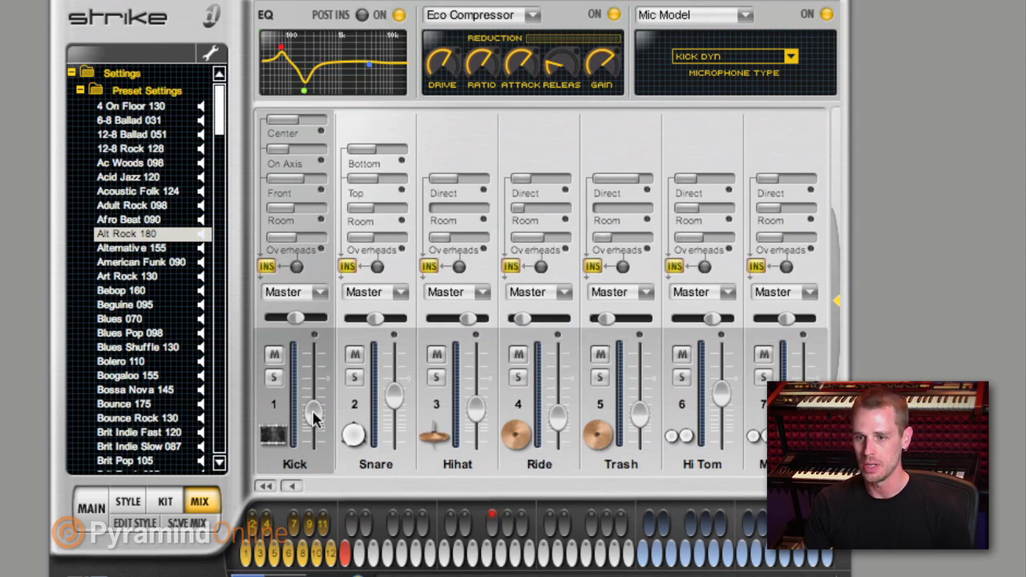
Push up the Kick, Snare and Hihat faders and centre the Ride and Trash pans.
left_click_drag(315, 416, 313, 376)
left_click_drag(394, 397, 393, 377)
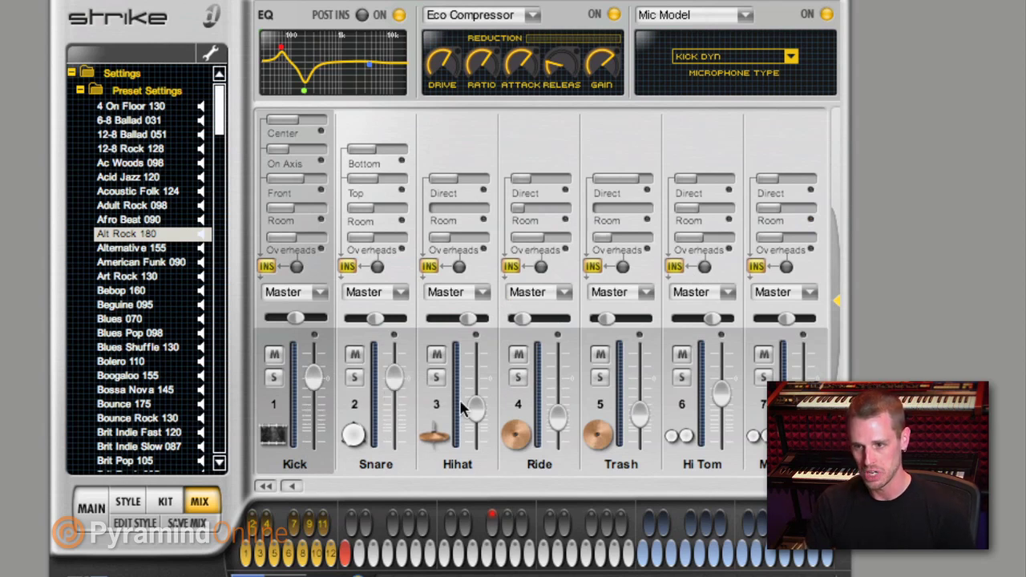
left_click_drag(480, 410, 474, 372)
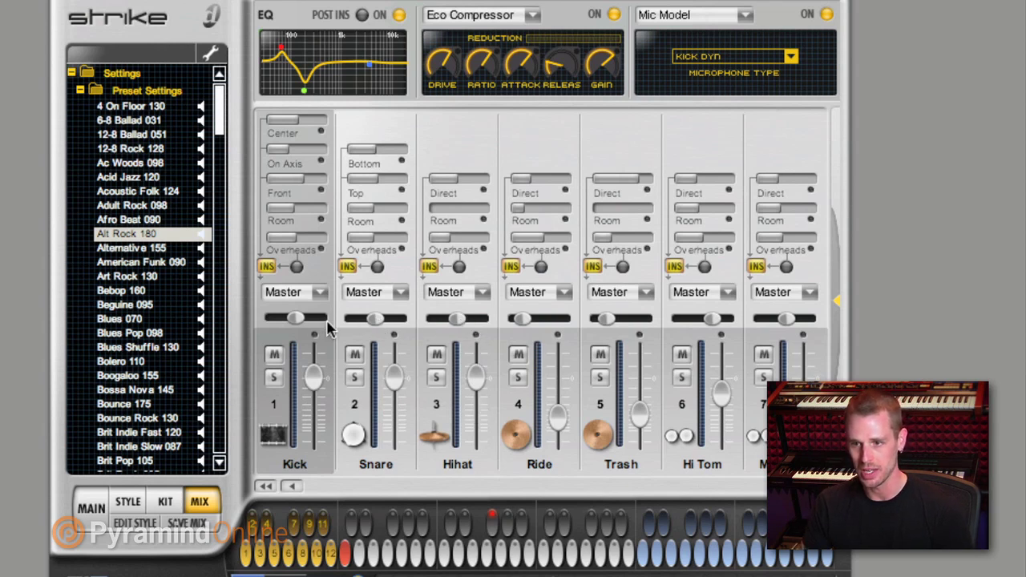
left_click(541, 319)
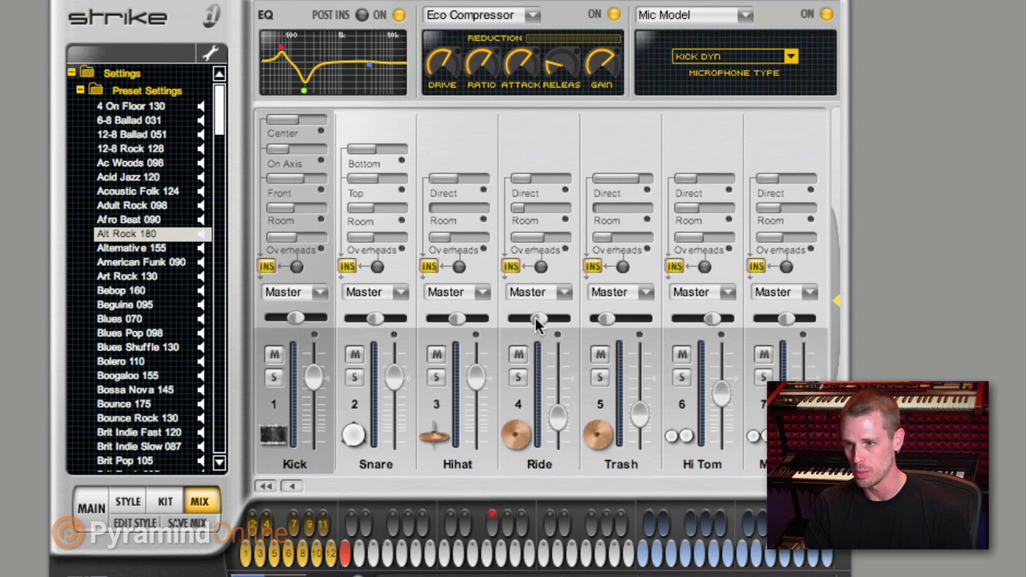
left_click(613, 319)
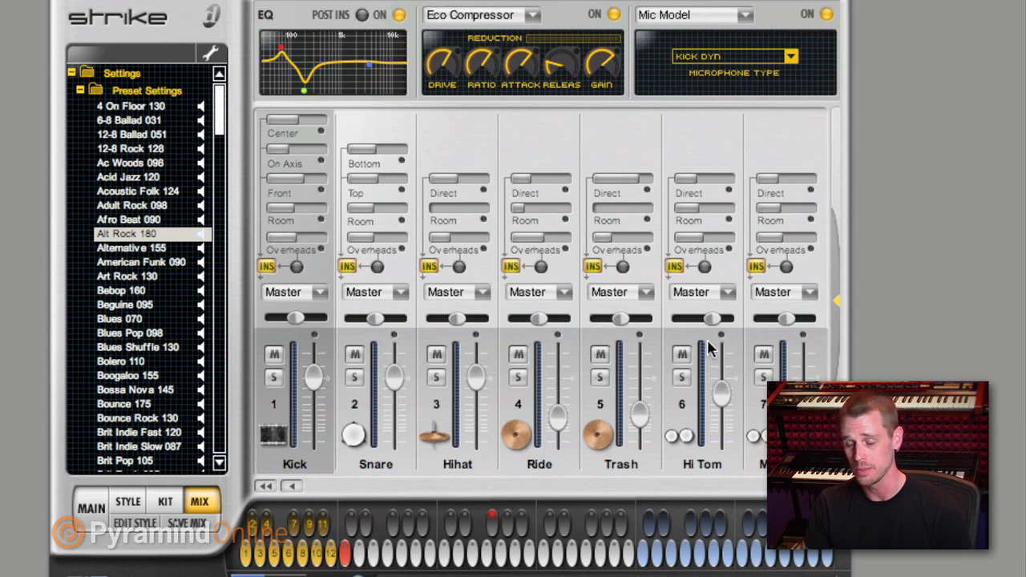
Route Kick to Out 1, Snare to Out 2, Hihat to Out 3, Ride to Out 4, Trash to Out 5.
left_click(319, 294)
left_click(318, 325)
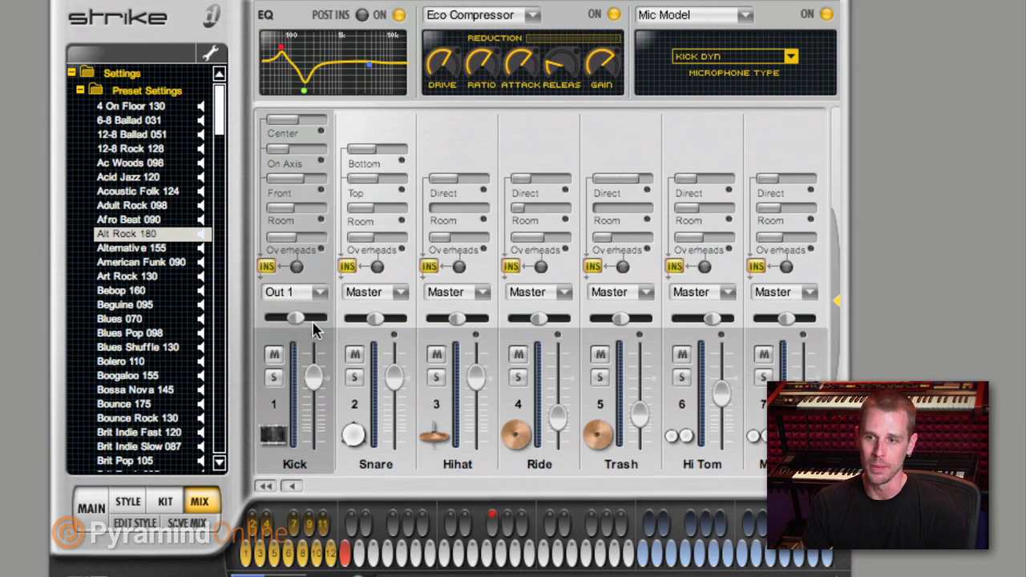
left_click(393, 295)
left_click(383, 339)
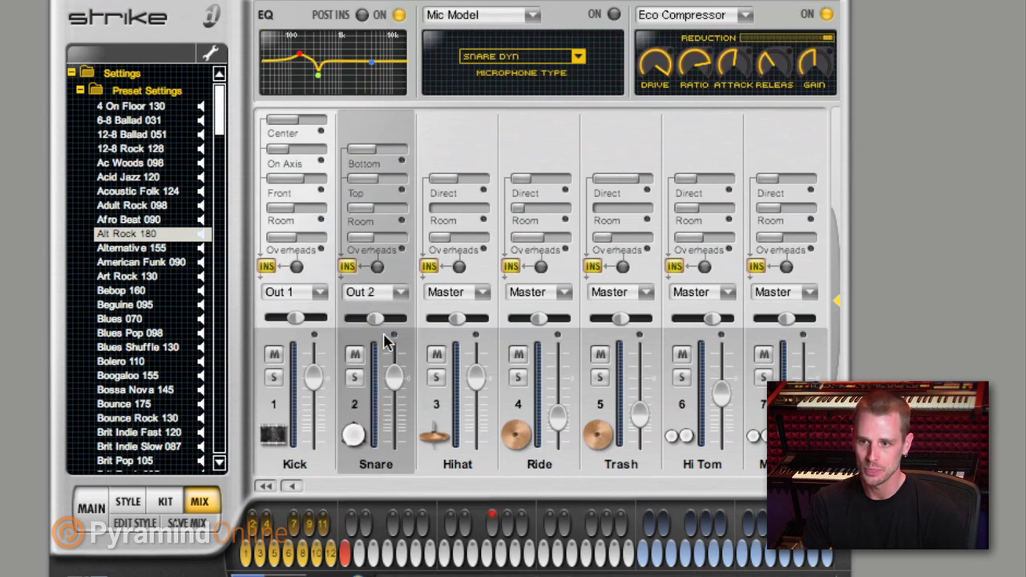
left_click(446, 301)
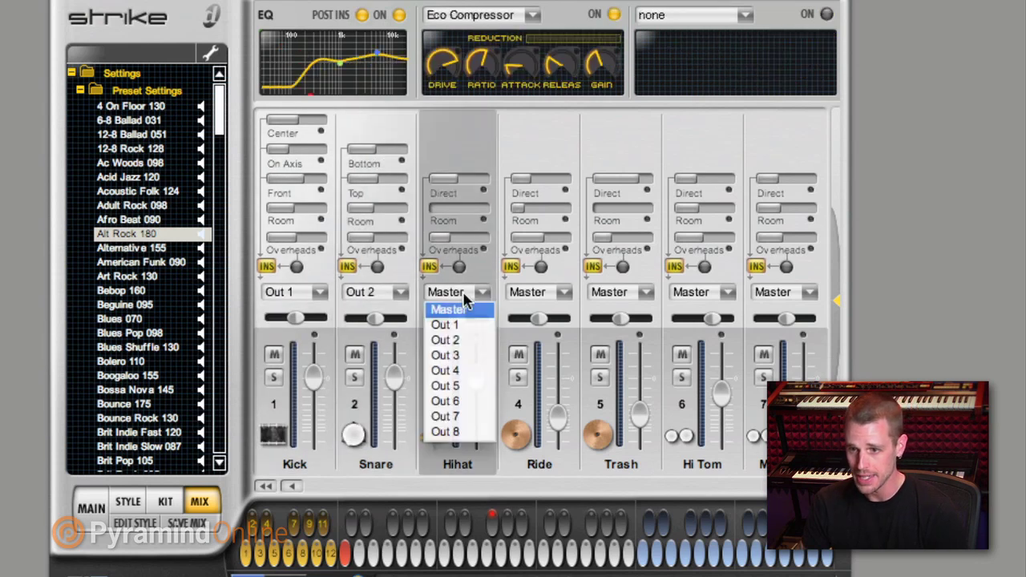
left_click(463, 355)
left_click(564, 292)
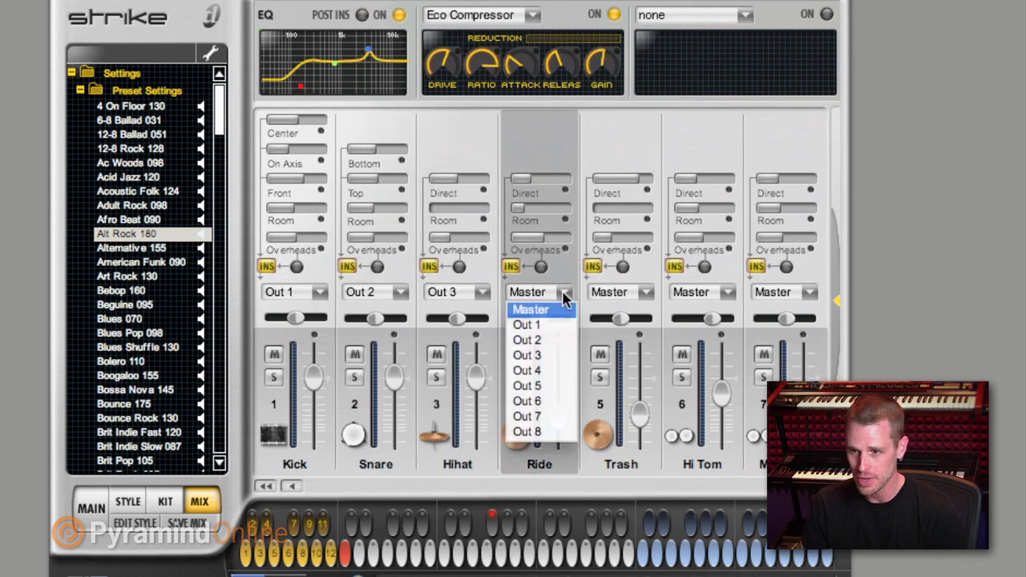
left_click(543, 370)
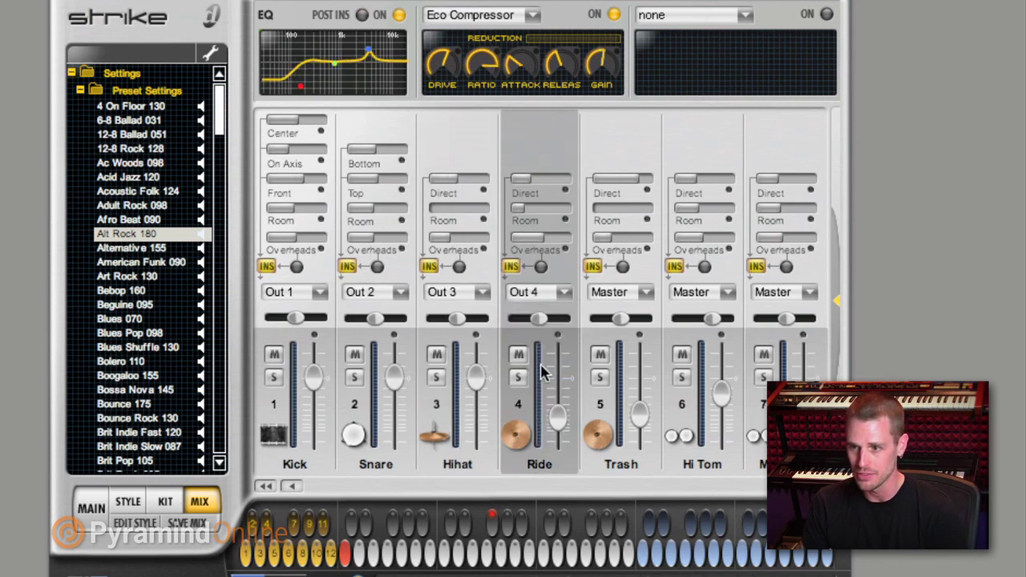
left_click(645, 293)
left_click(623, 386)
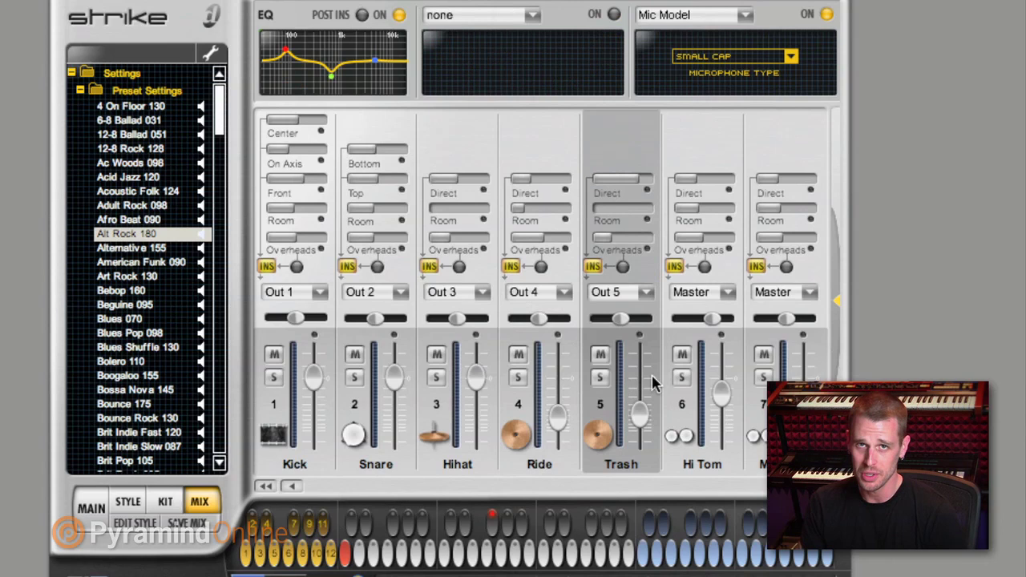
On drum channels 6–12, send the Crashes channel to Out 5 as well.
left_click(815, 486)
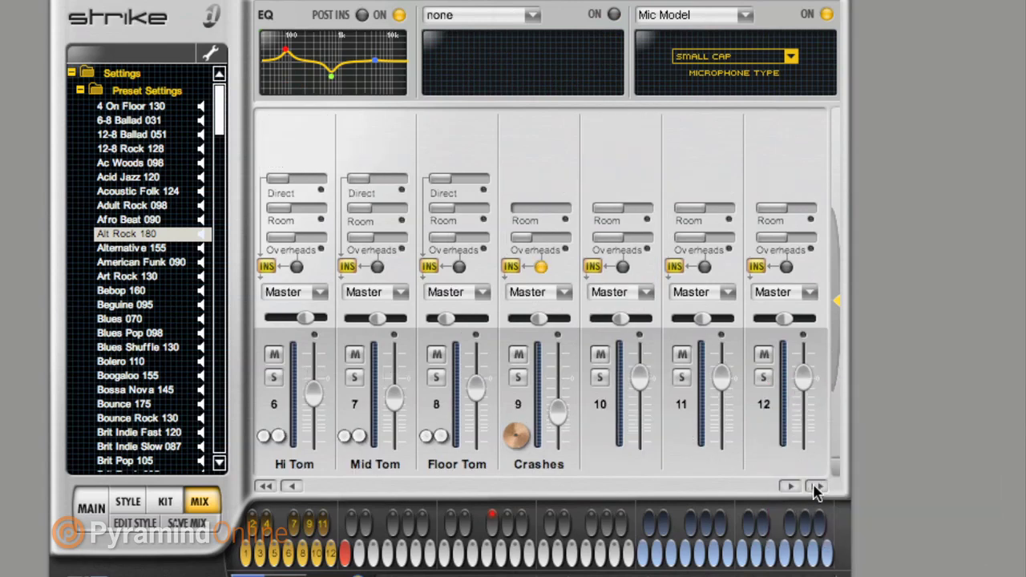
left_click(268, 487)
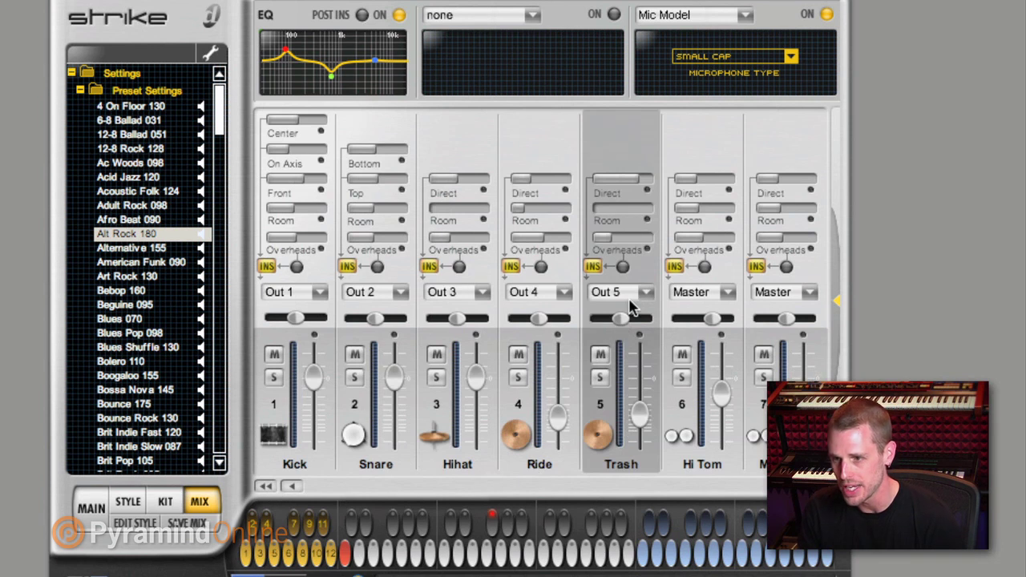
left_click(825, 486)
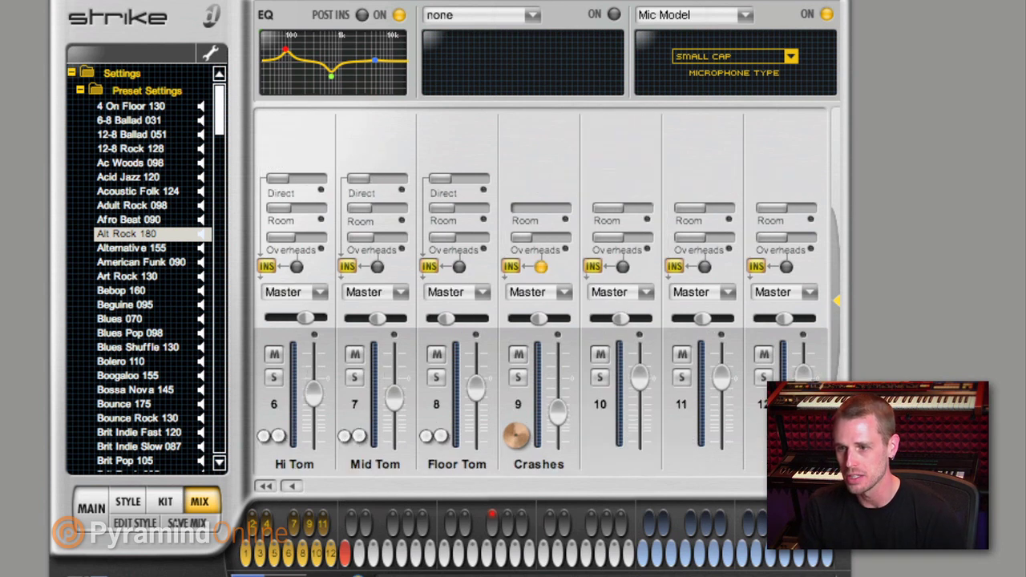
left_click(561, 294)
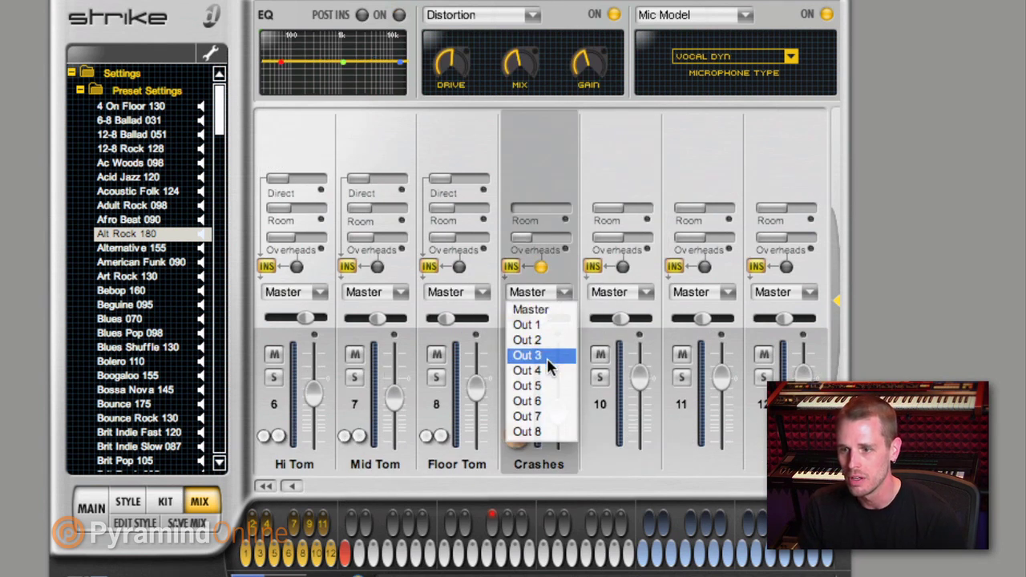
left_click(527, 385)
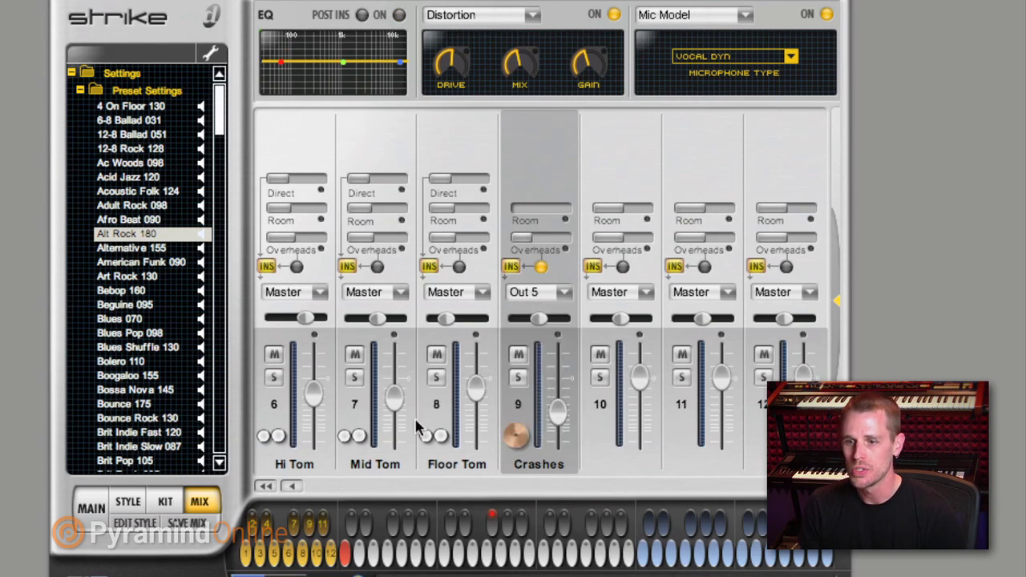
left_click(264, 486)
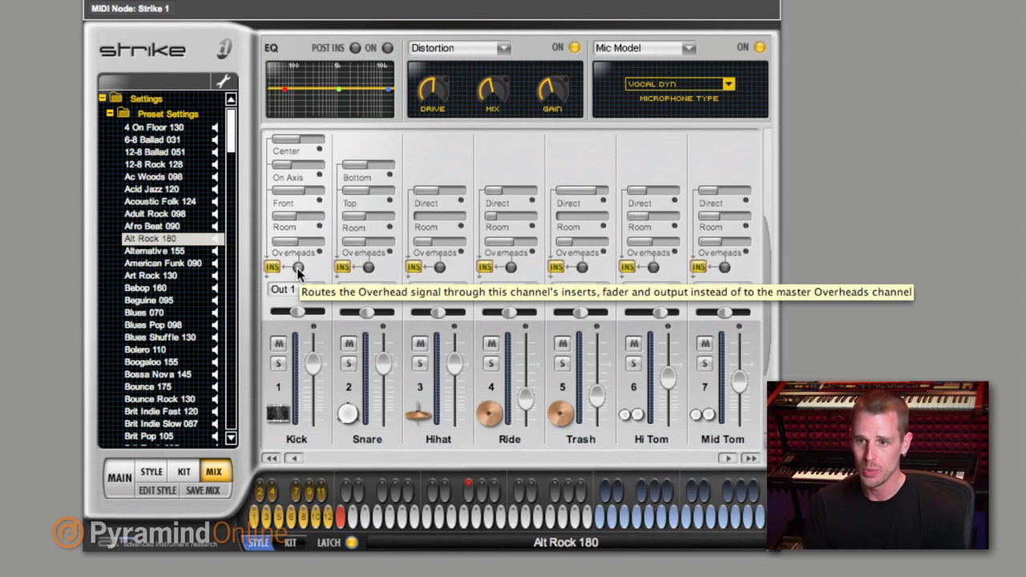
Switch on own-channel overhead routing for Kick, Snare, Hihat, Ride and Trash, then check channels 6–12.
left_click(297, 269)
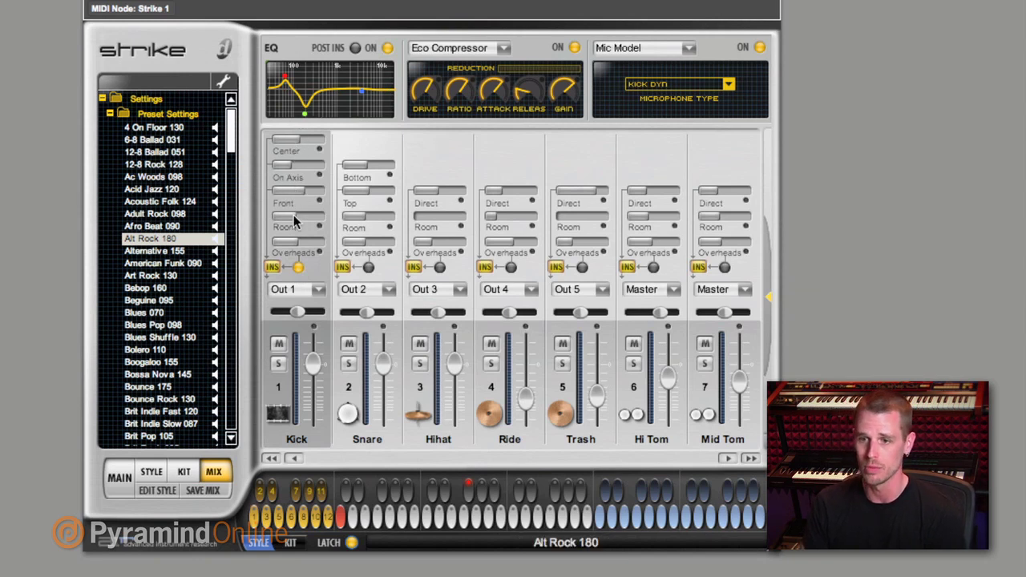
left_click(368, 267)
left_click(440, 267)
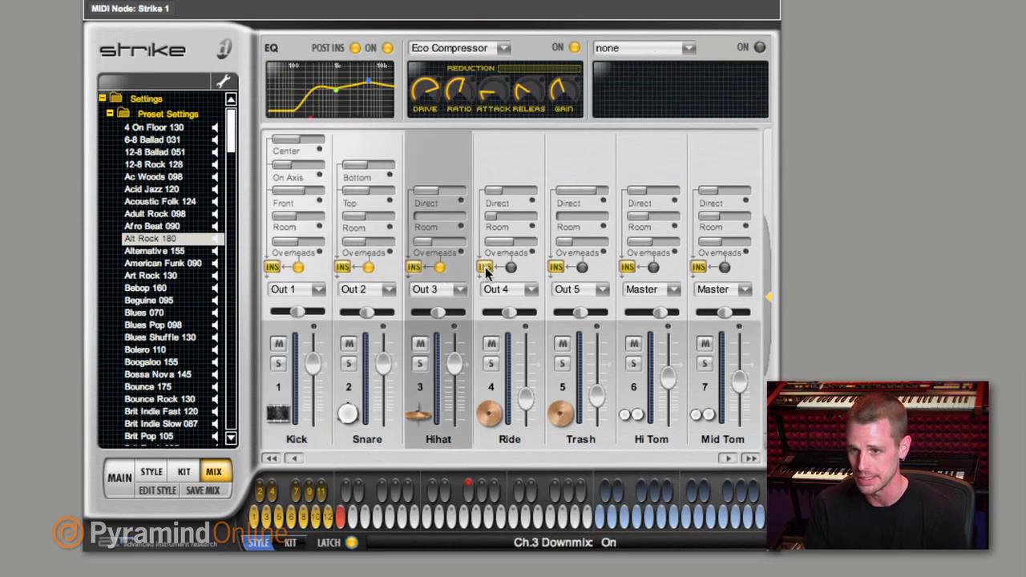
left_click(511, 267)
left_click(582, 267)
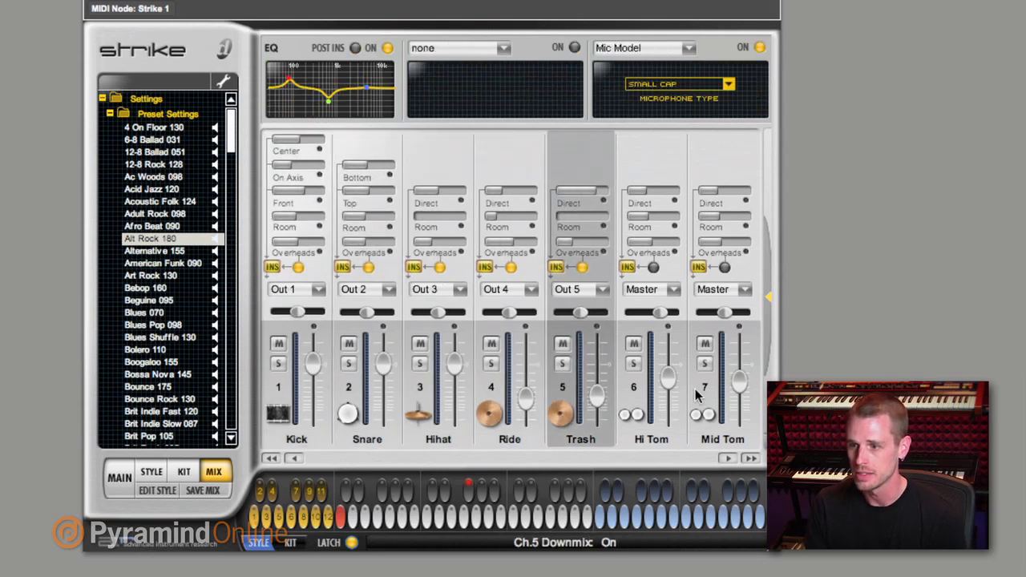
left_click(749, 458)
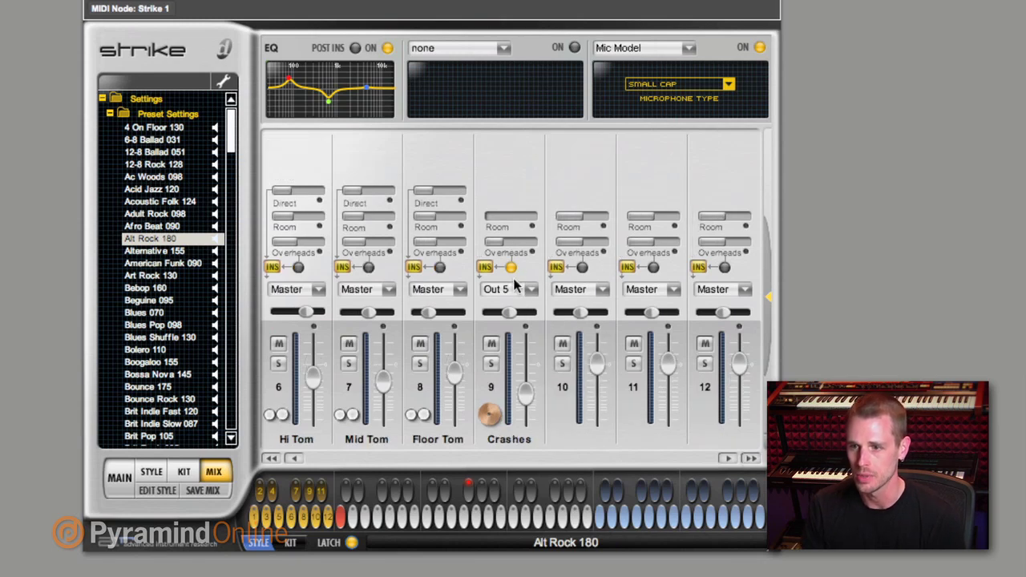
left_click(271, 457)
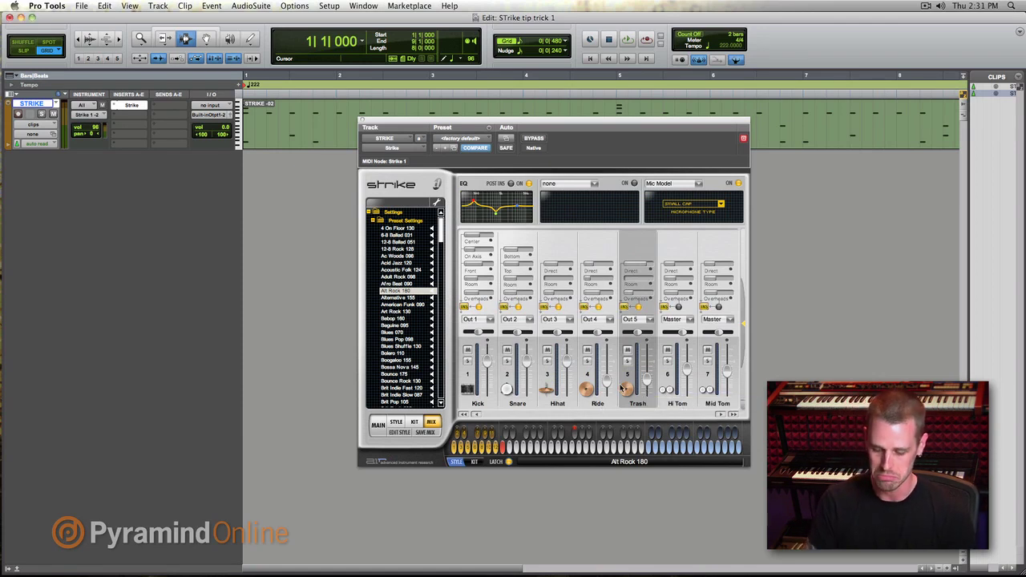
Create 4 mono audio tracks and 1 stereo audio track in the New Tracks dialog.
key("super+shift+n")
type("4")
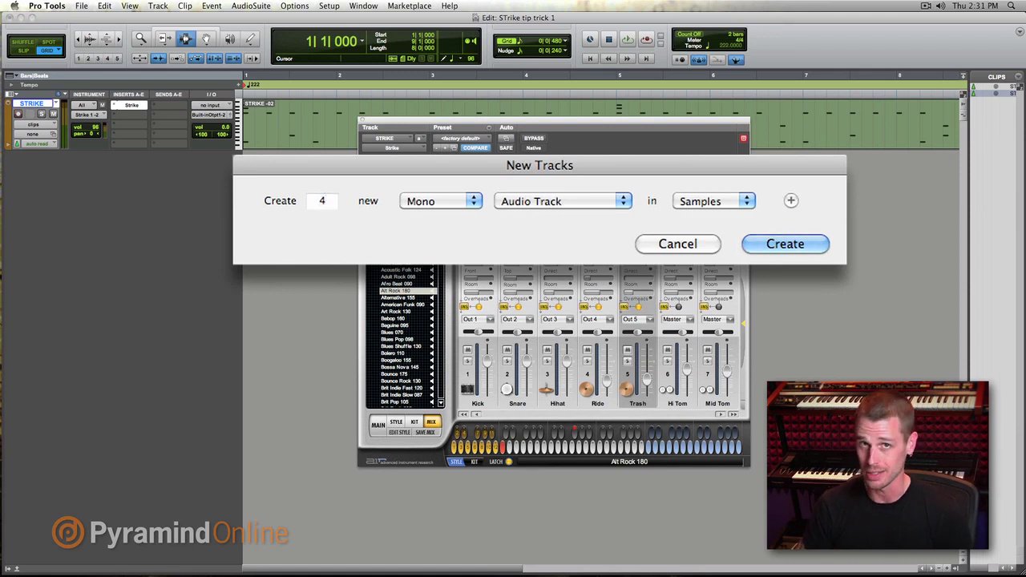
key("super+shift+Down")
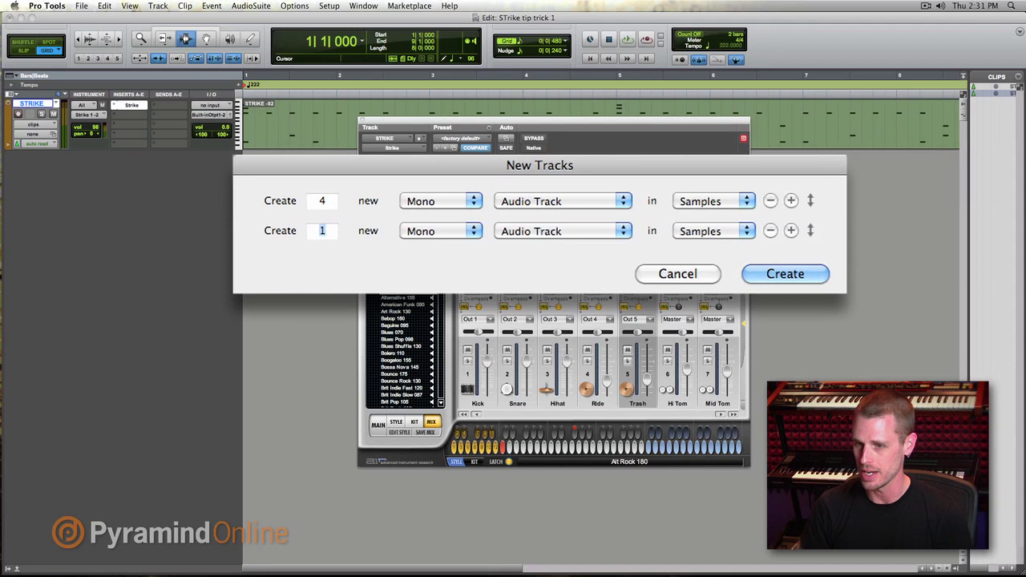
key("super+Right")
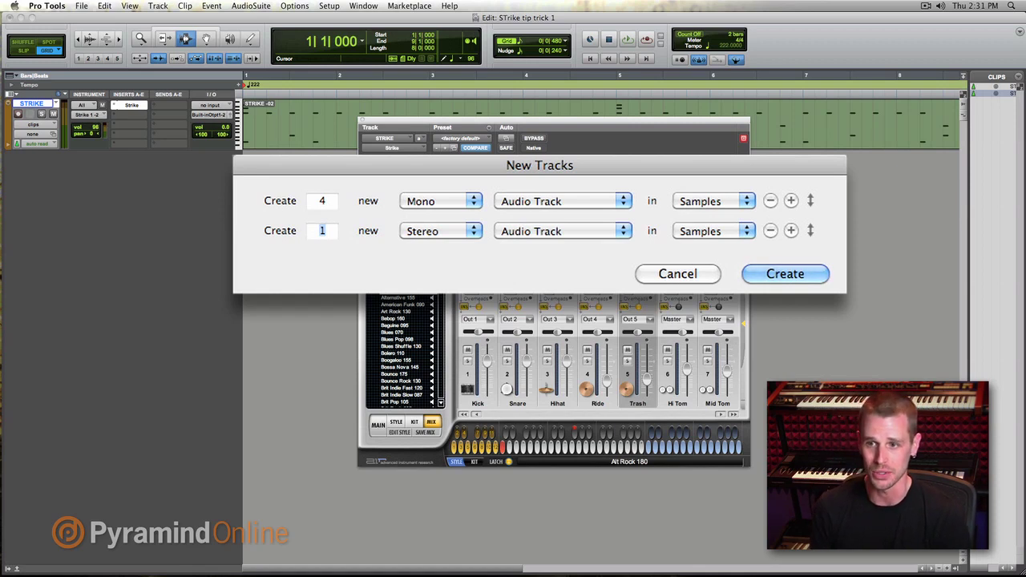
key("Return")
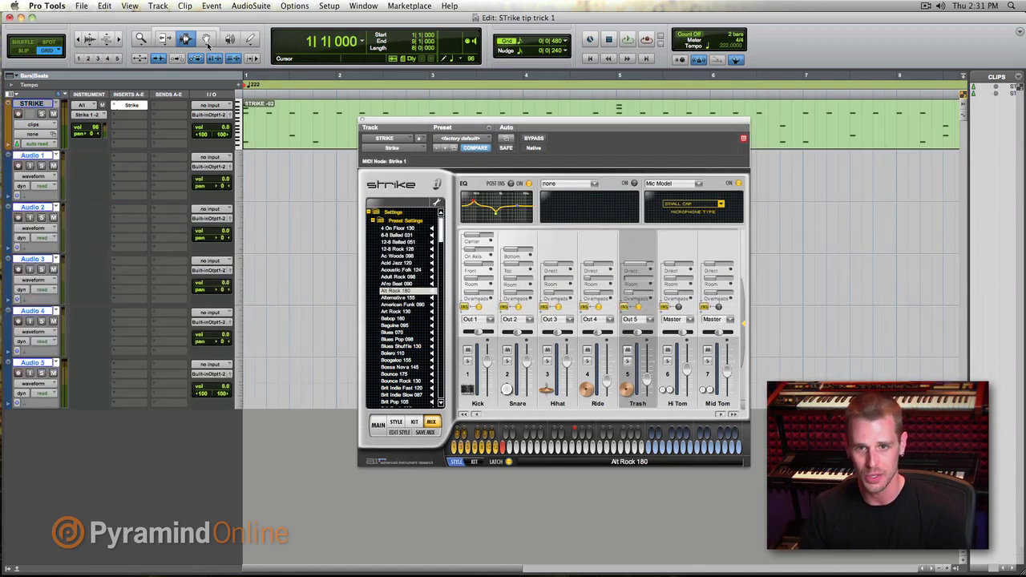
Rename Audio 1–5 to Kick, snare, hats, ride and cymbals in turn.
double_click(46, 155)
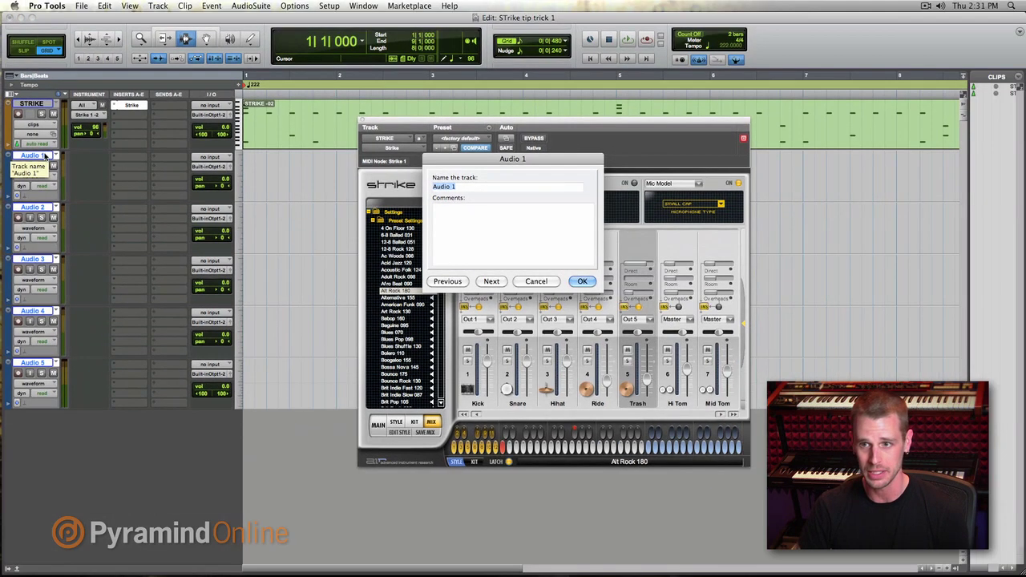
type("Kick")
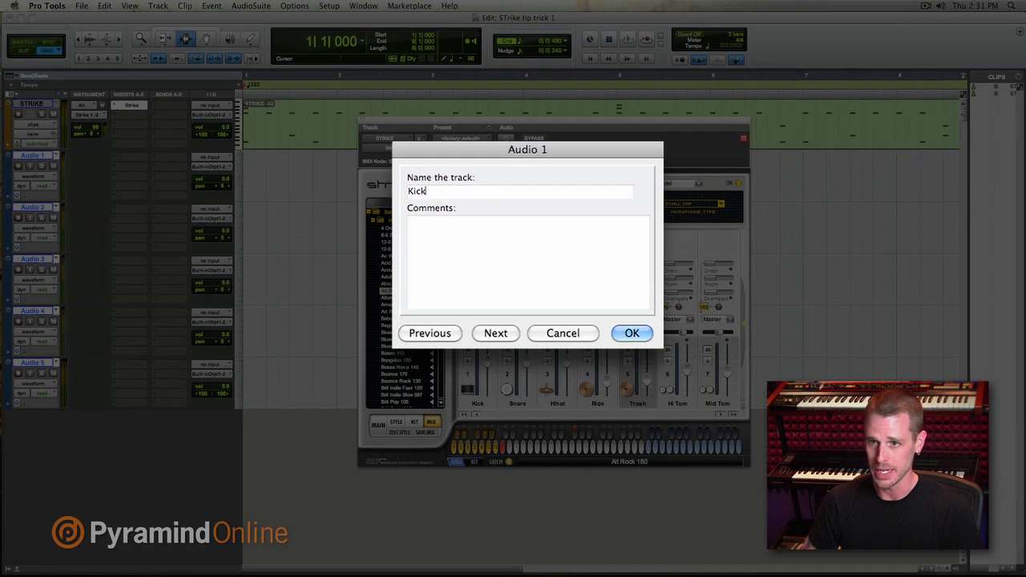
key("super+Right")
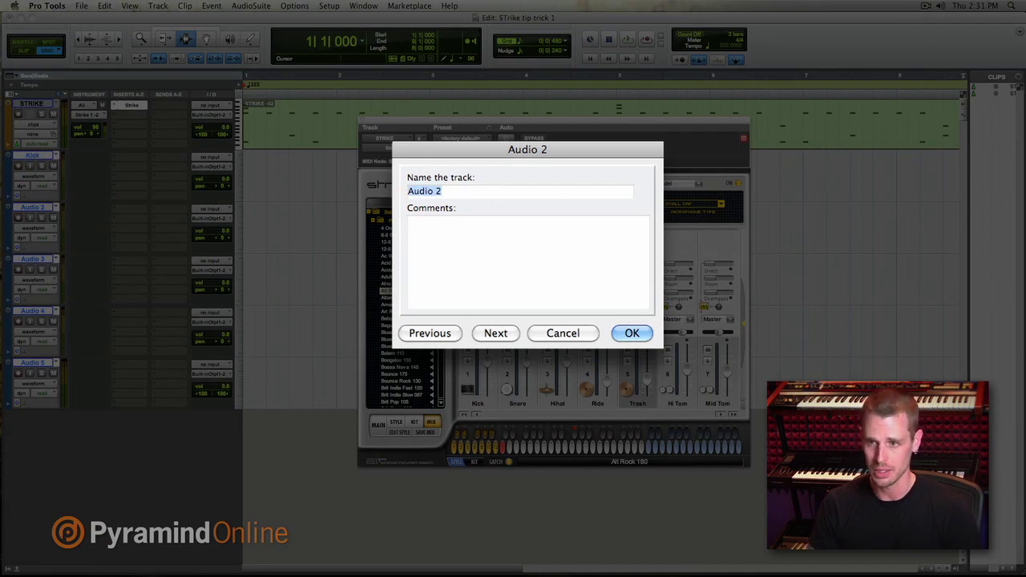
type("snare")
key("super+Right")
type("hat")
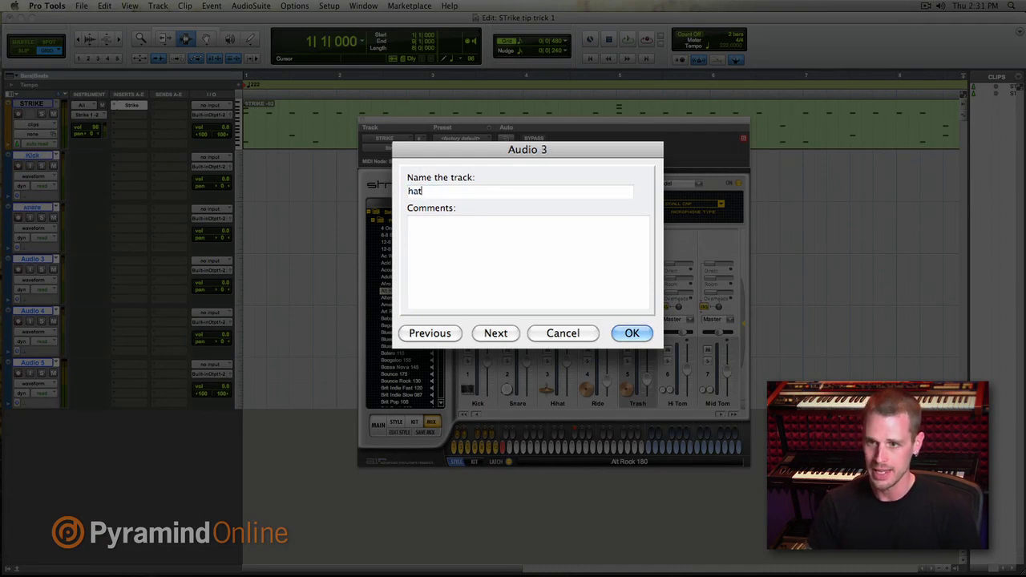
type("s")
key("super+Right")
type("ride")
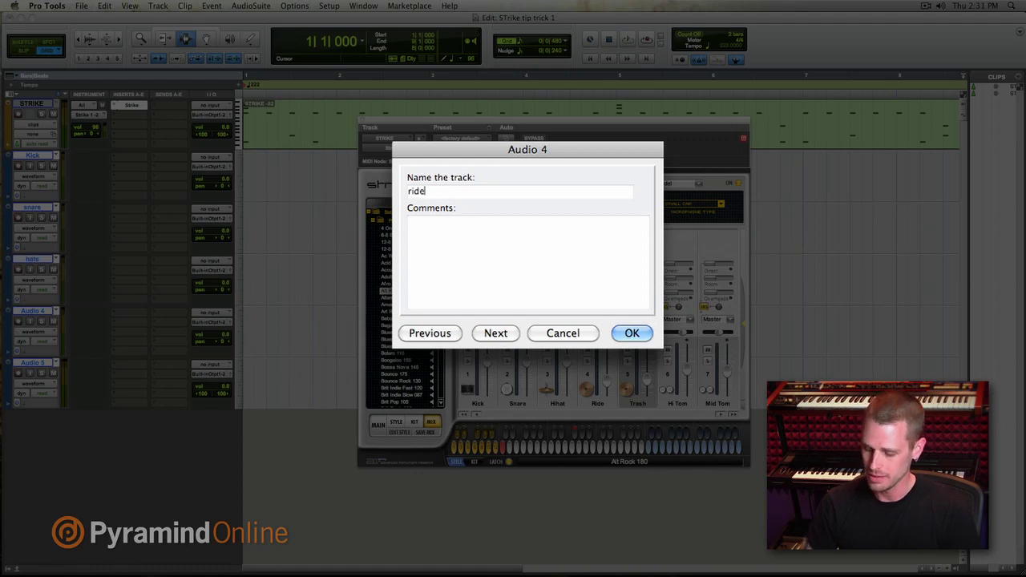
key("super+Right")
type("cymbals")
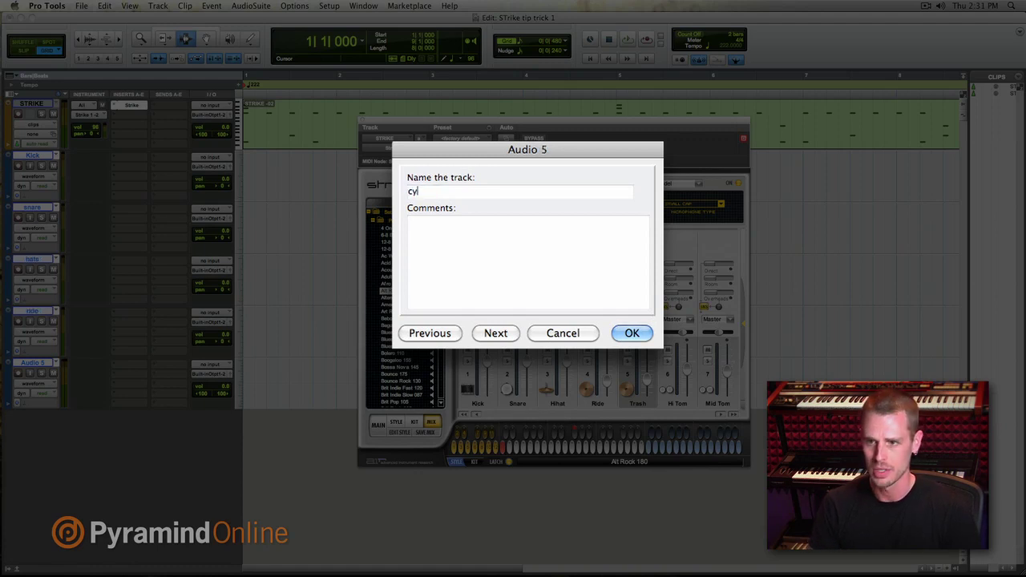
key("Return")
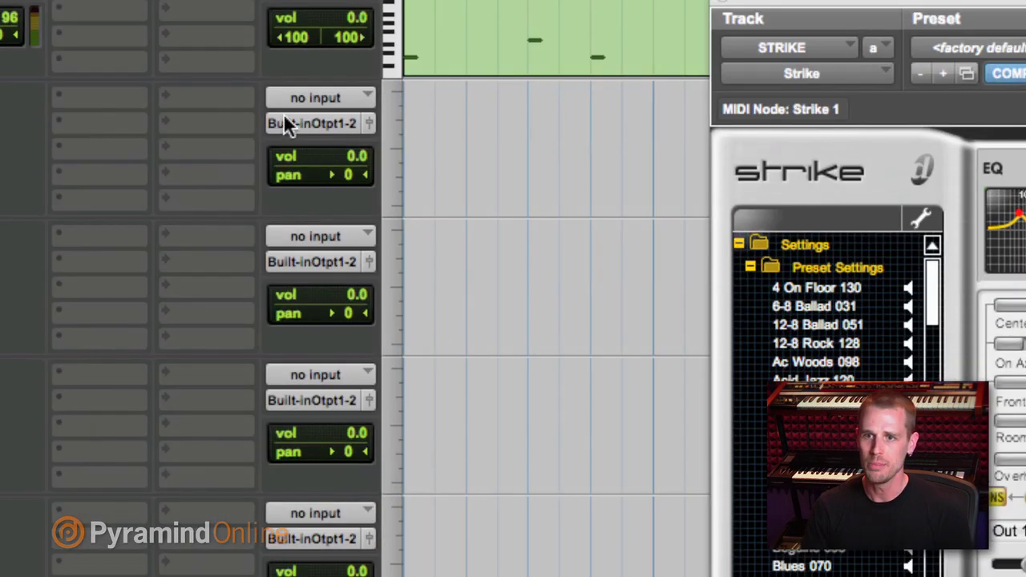
Set the Kick, snare and hats inputs to Strike's Out 1.L, Out 2.L and Out 3.L.
left_click(333, 92)
mouse_move(376, 191)
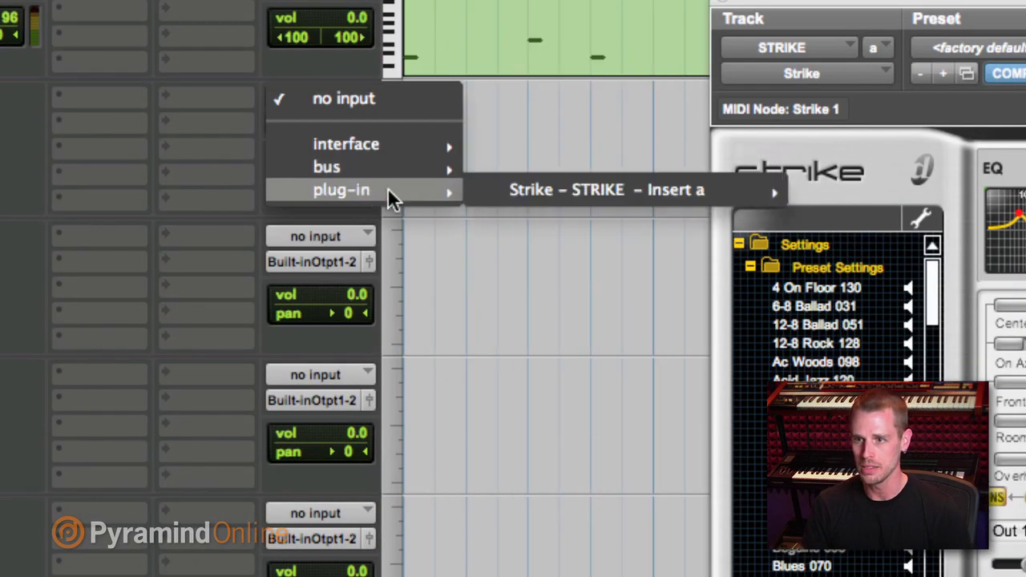
mouse_move(508, 192)
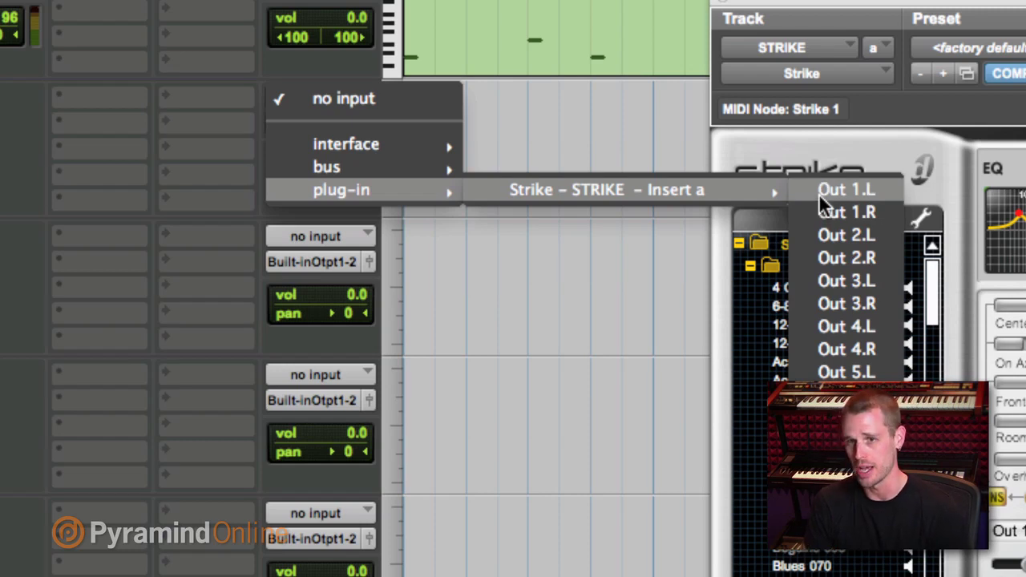
left_click(845, 190)
left_click(343, 236)
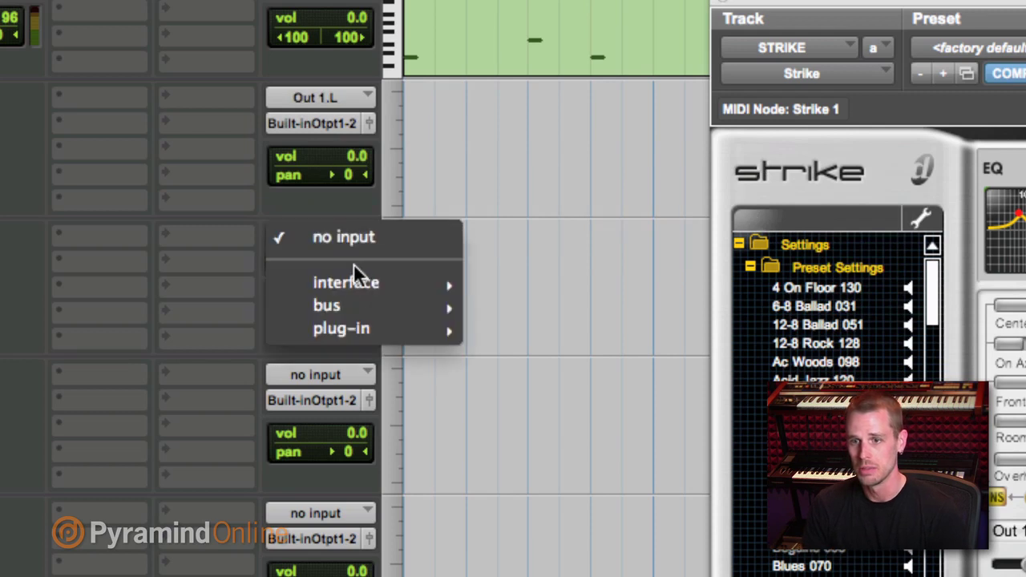
mouse_move(377, 325)
mouse_move(720, 336)
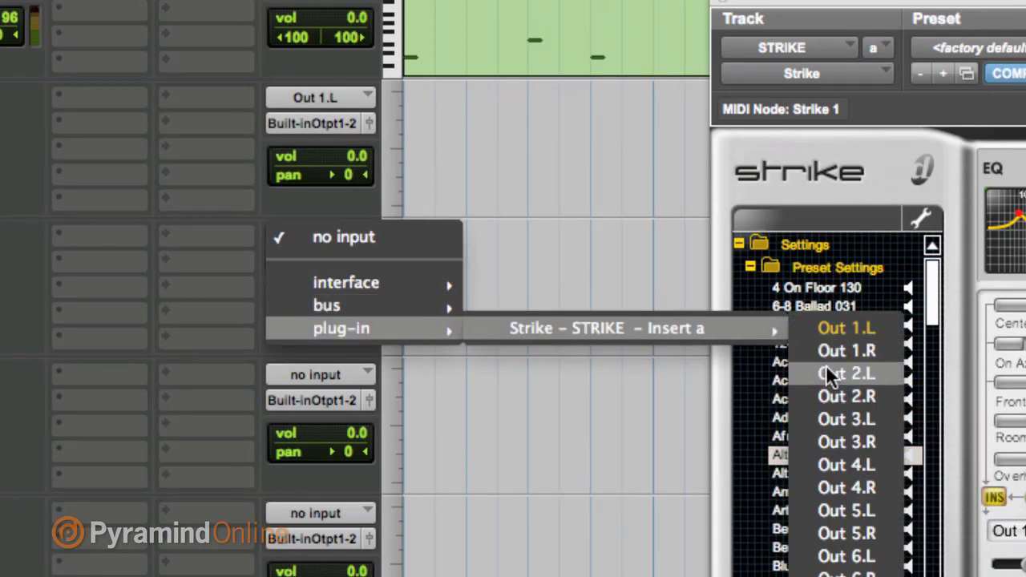
left_click(846, 374)
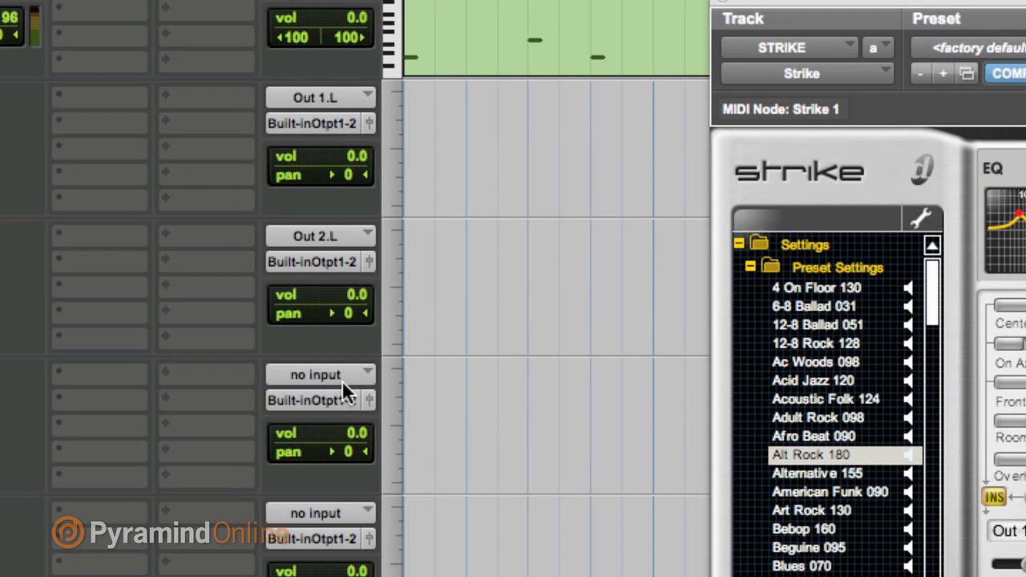
left_click(341, 380)
mouse_move(373, 467)
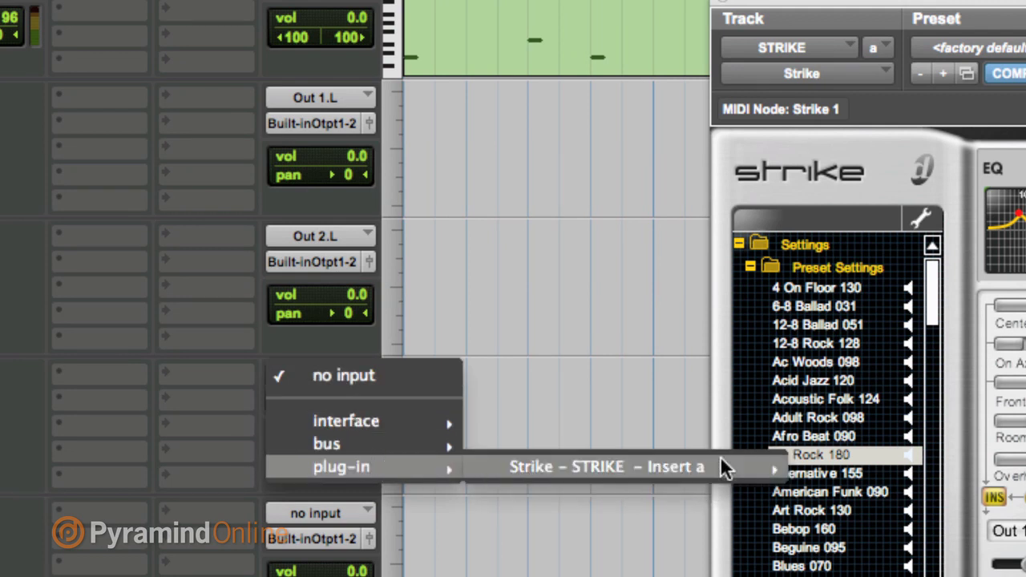
mouse_move(719, 466)
left_click(823, 557)
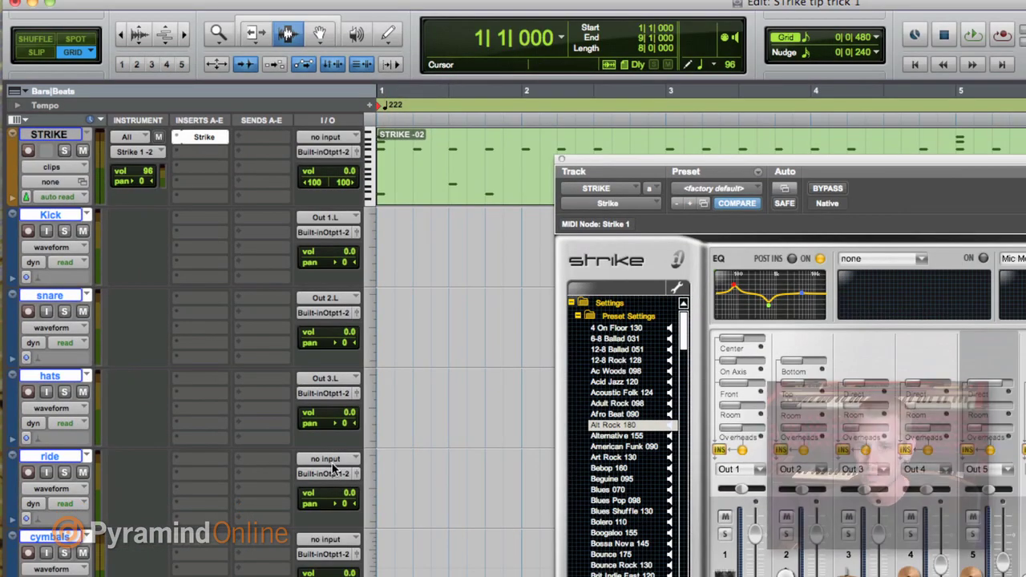
Set the ride input to Strike's Out 4.L and the cymbals input to Out 5.
left_click(322, 513)
mouse_move(357, 576)
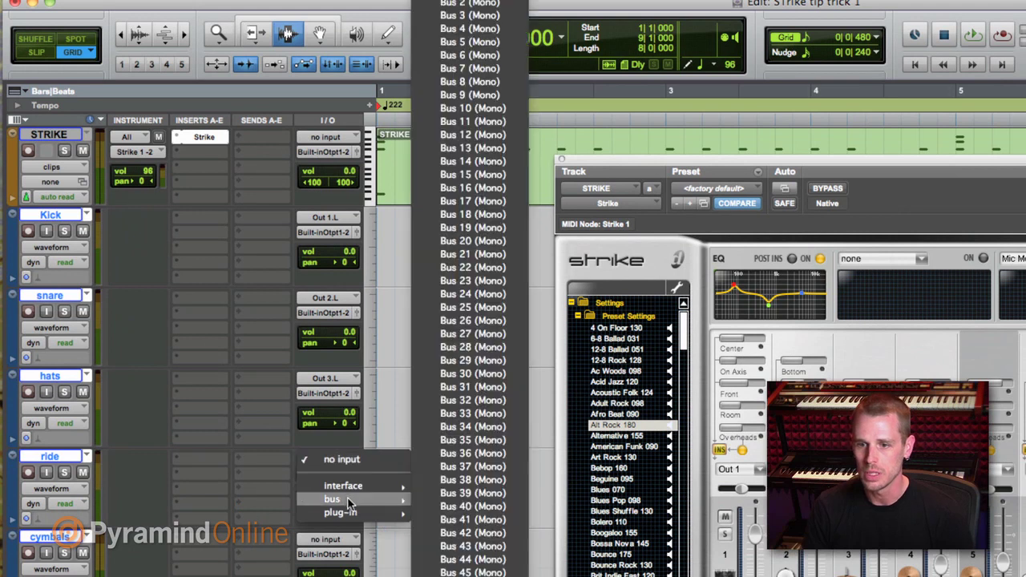
mouse_move(345, 512)
mouse_move(480, 513)
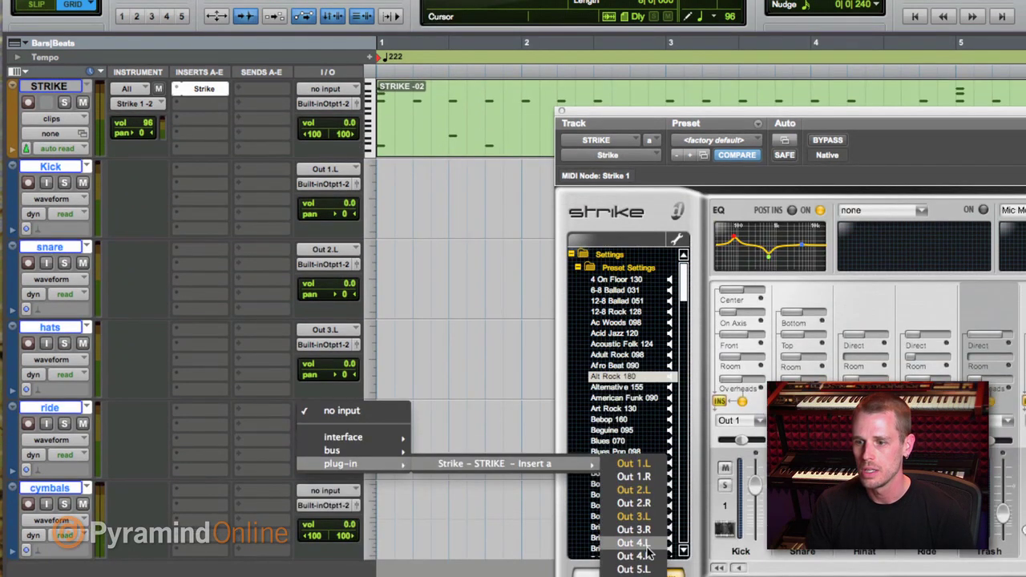
left_click(633, 544)
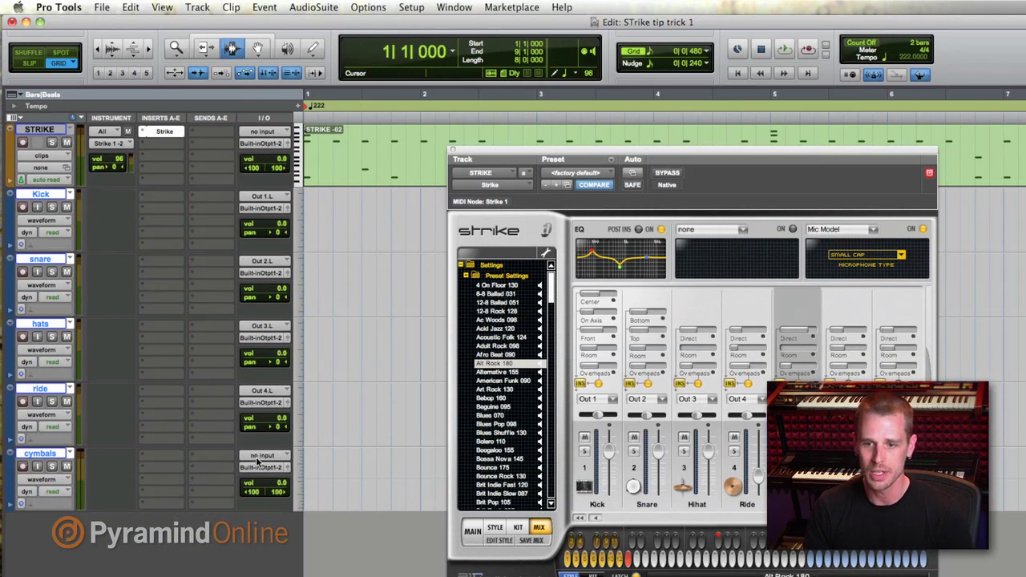
left_click(321, 491)
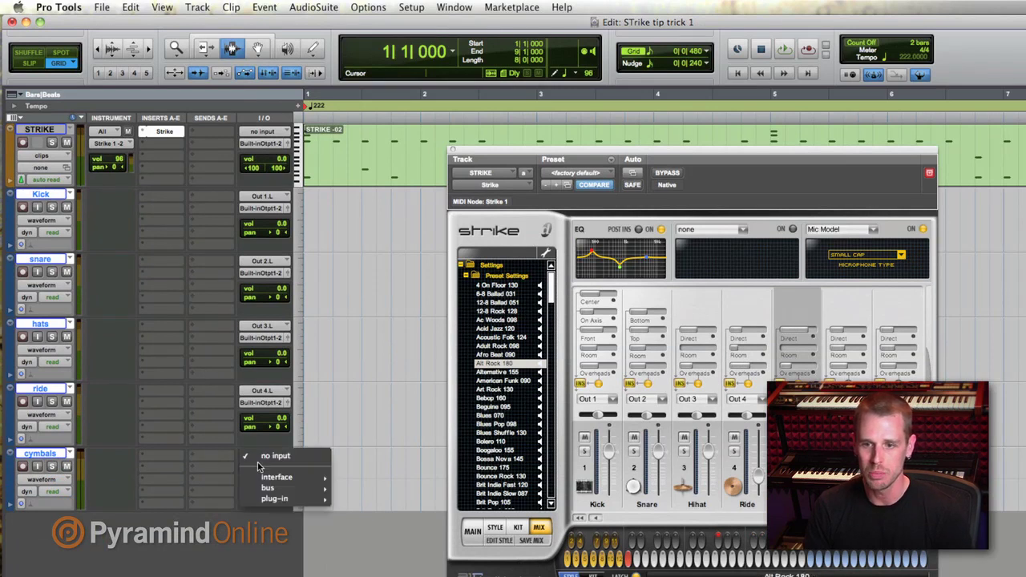
mouse_move(317, 498)
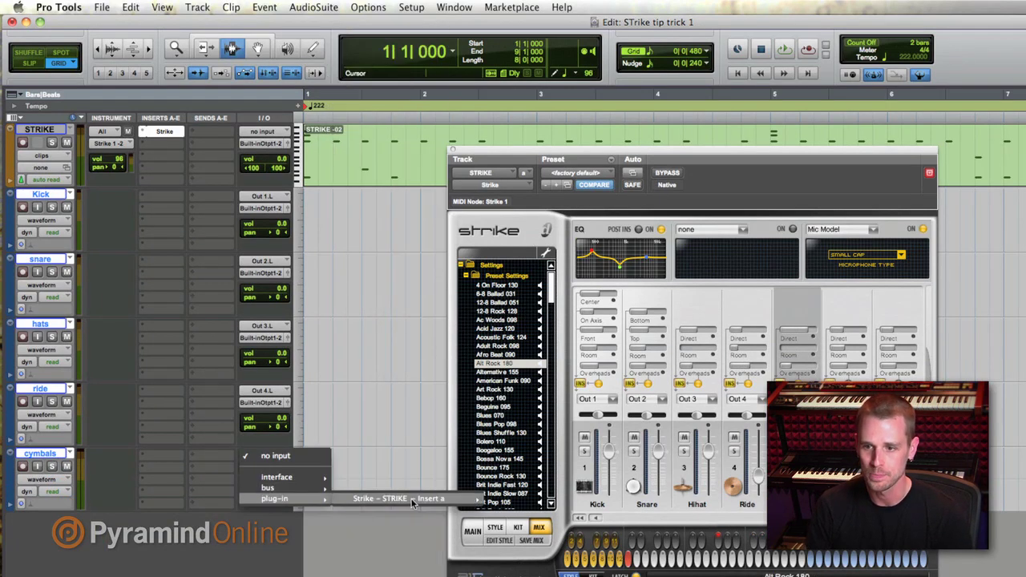
mouse_move(413, 502)
left_click(504, 545)
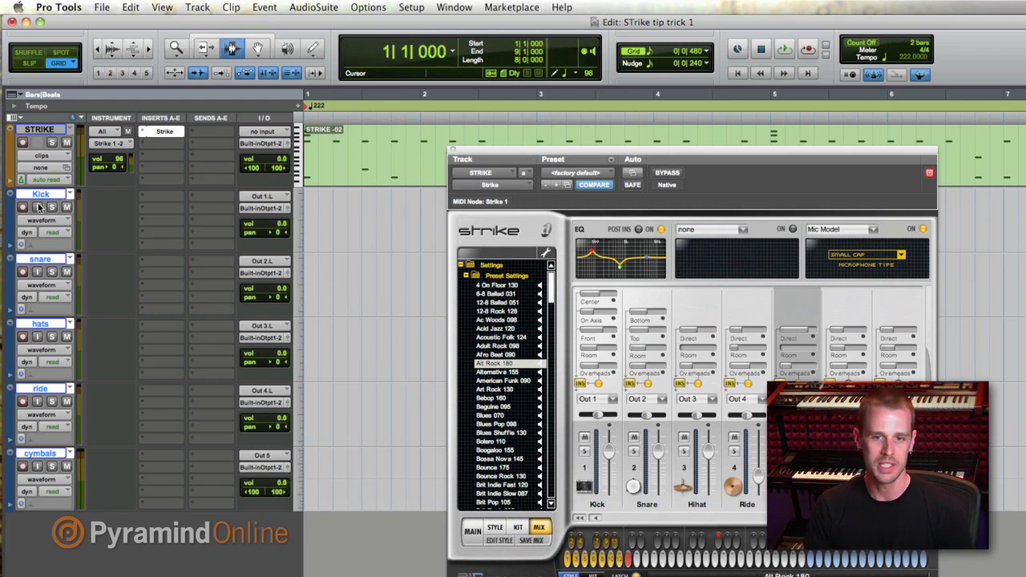
Enable input monitoring on the five drum tracks and audition the Strike groove through them.
left_click(37, 272, "alt")
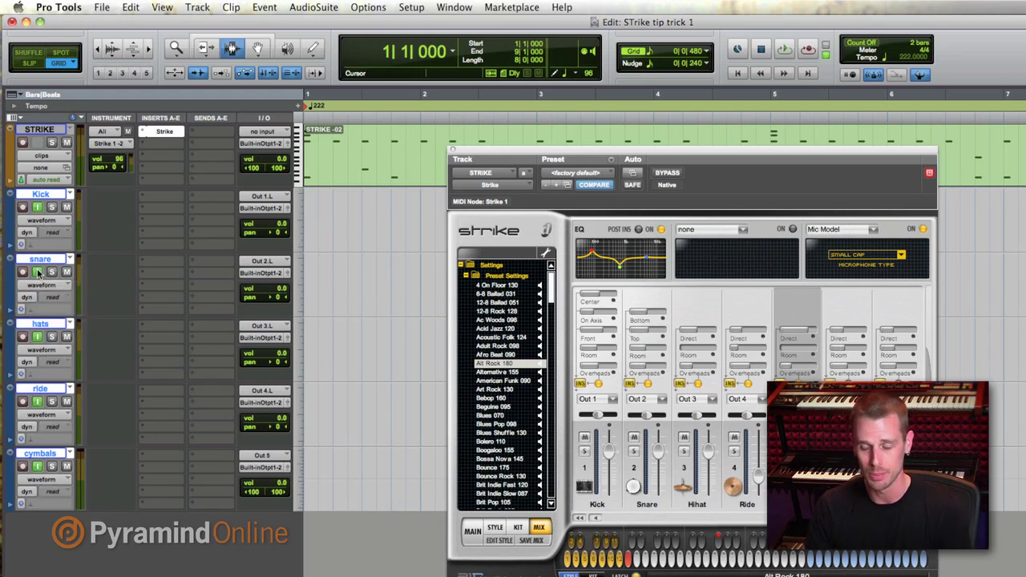
key("space")
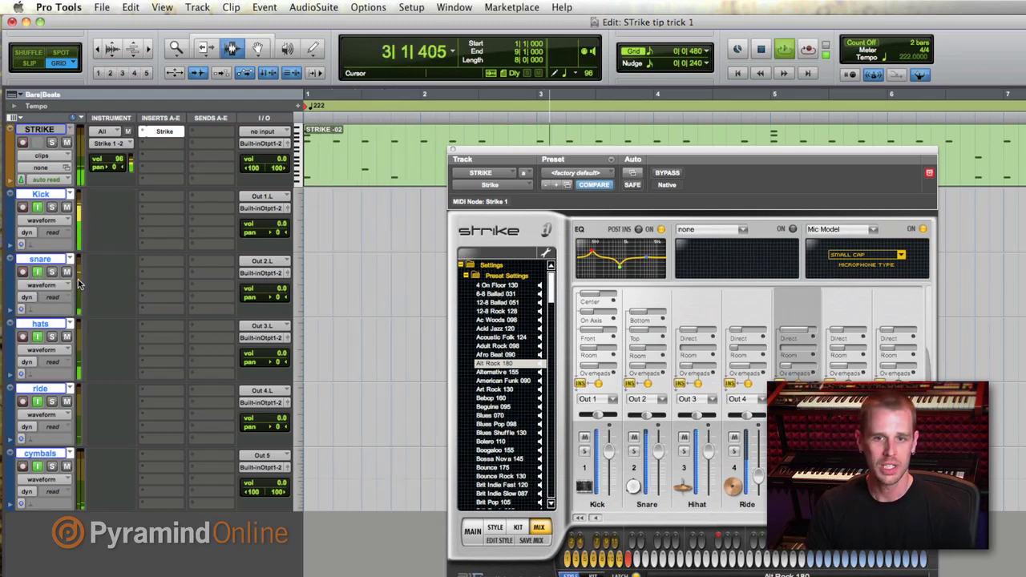
key("space")
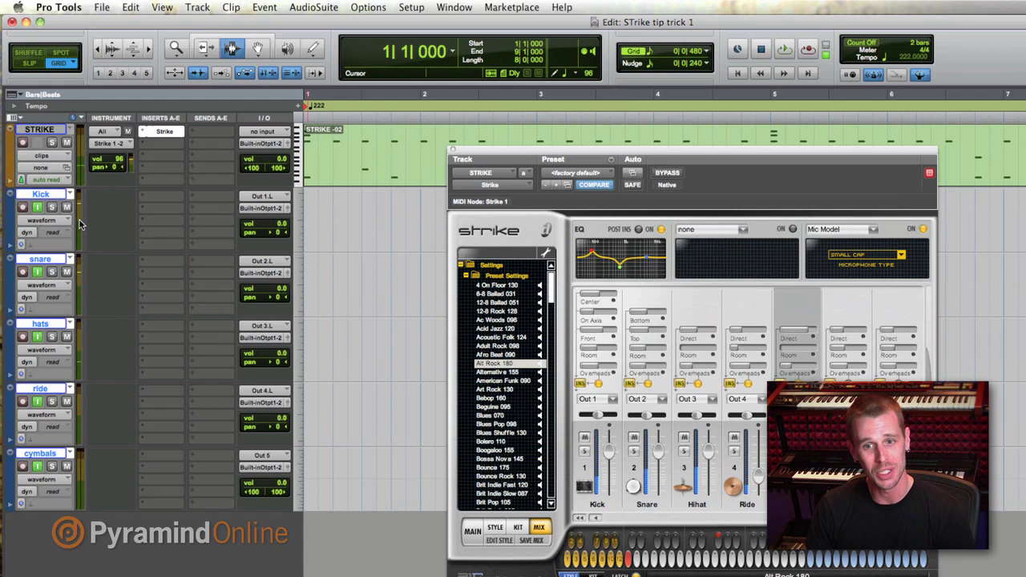
key("space")
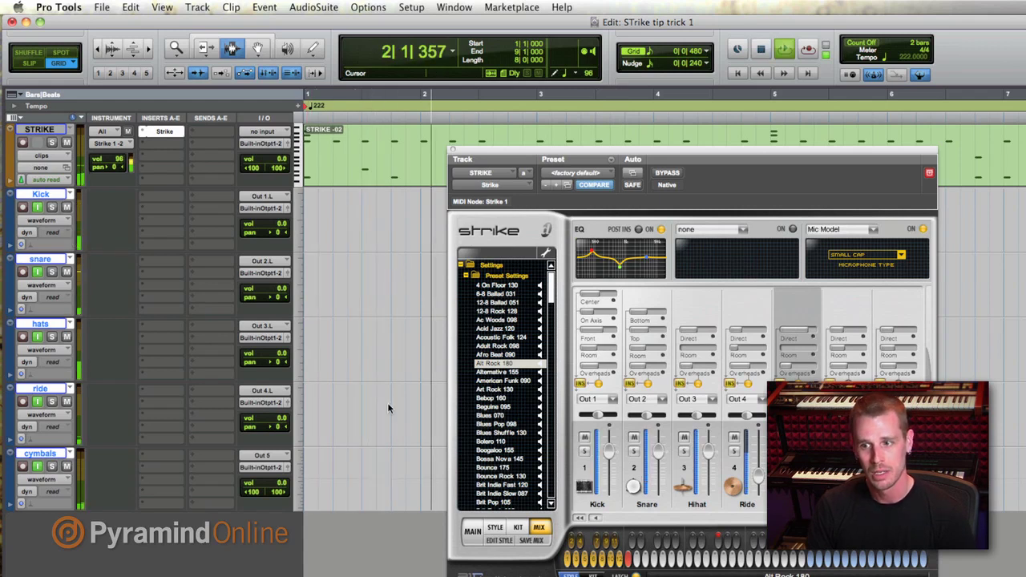
key("space")
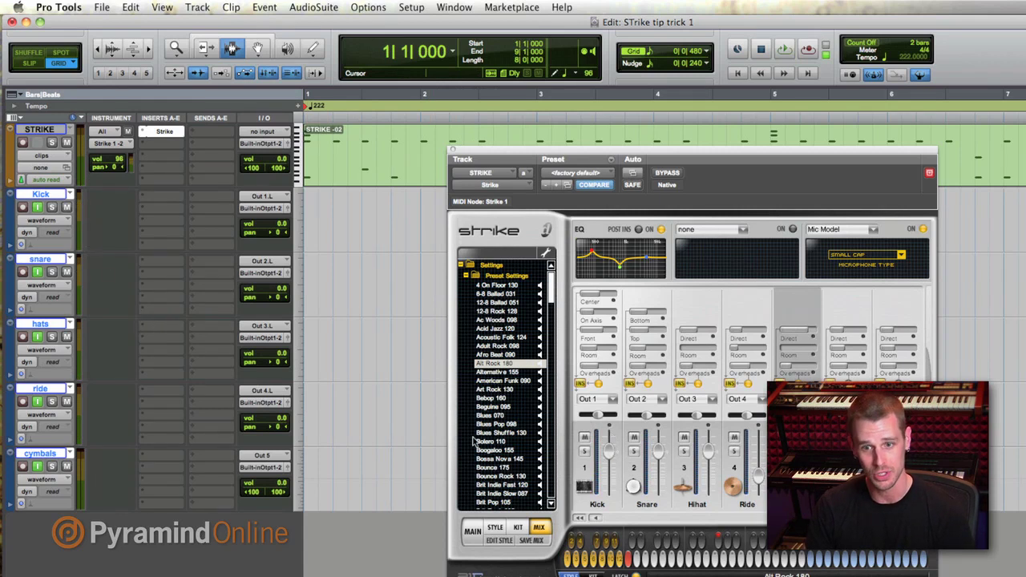
key("space")
key("space")
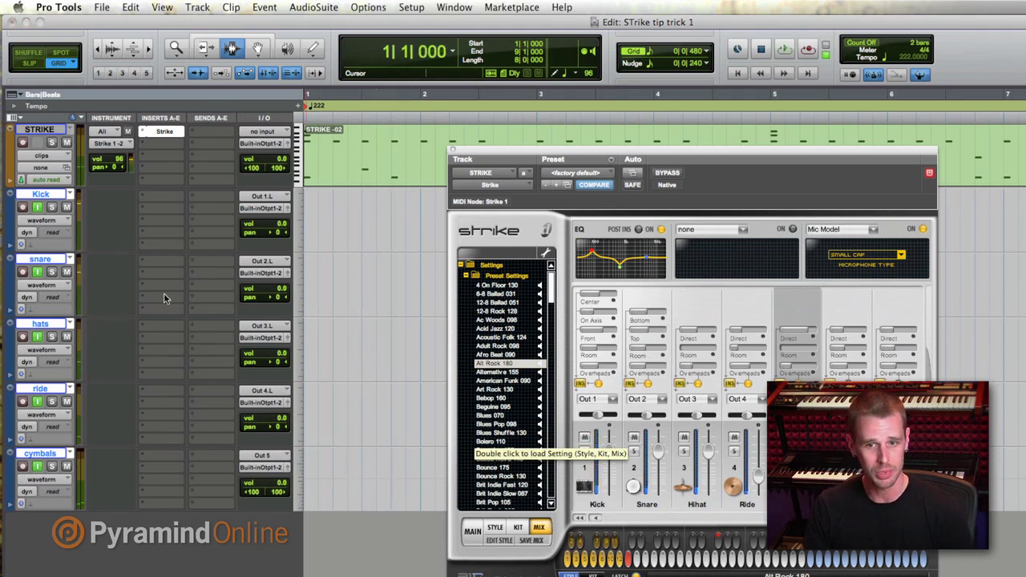
key("space")
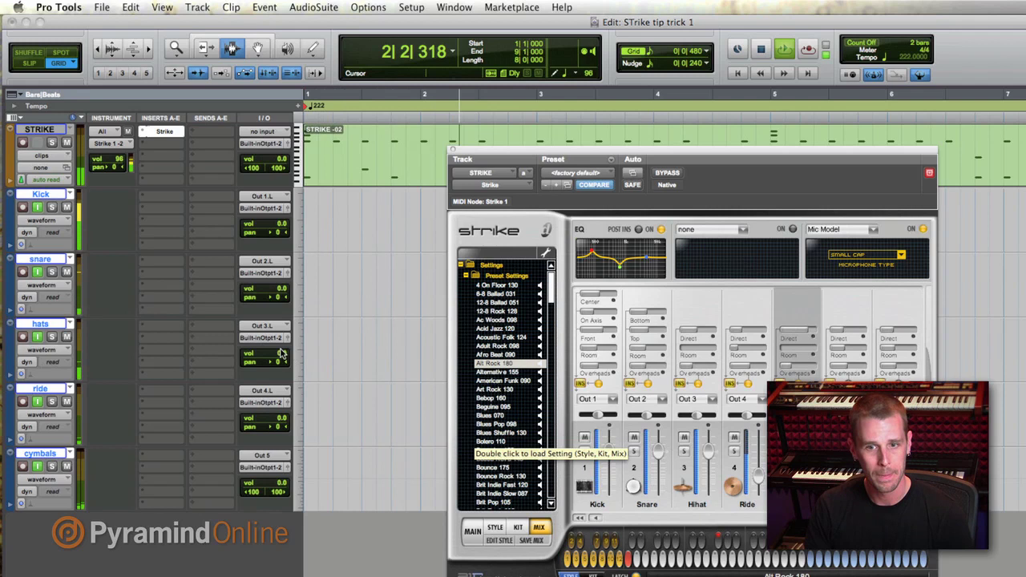
key("space")
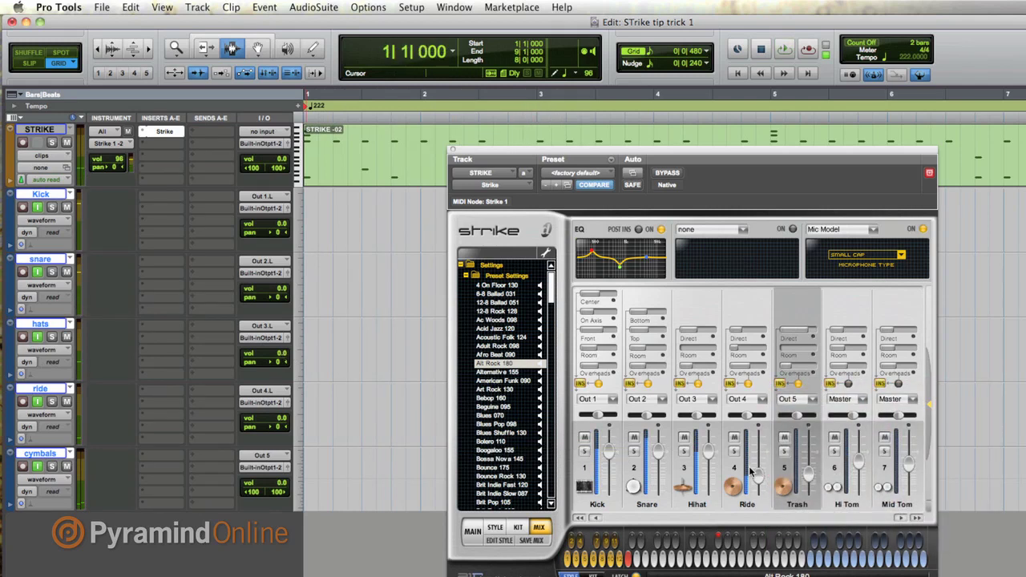
Bring Strike's Ride channel level to 0 dB and audition the groove again.
left_click(758, 477)
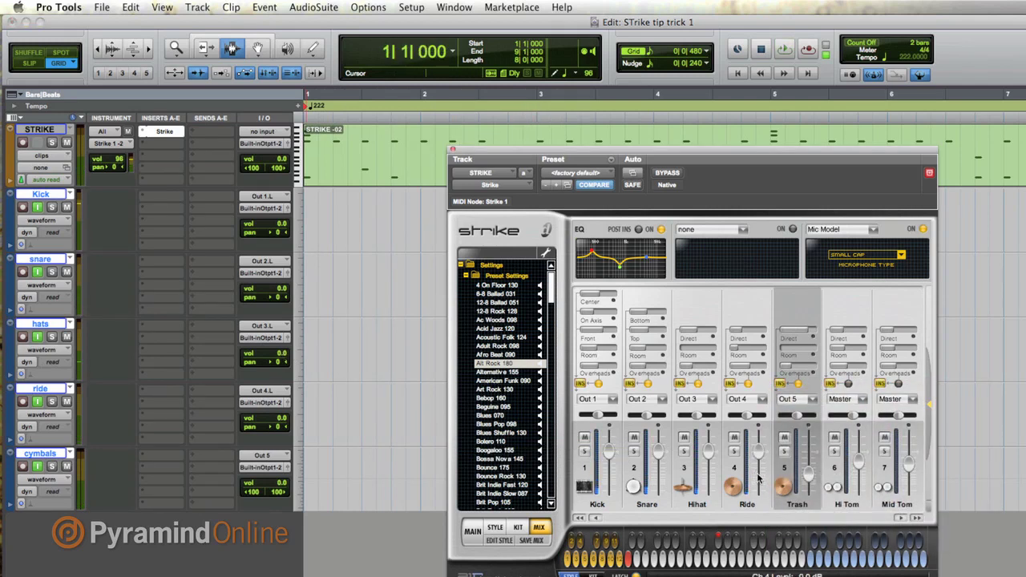
key("space")
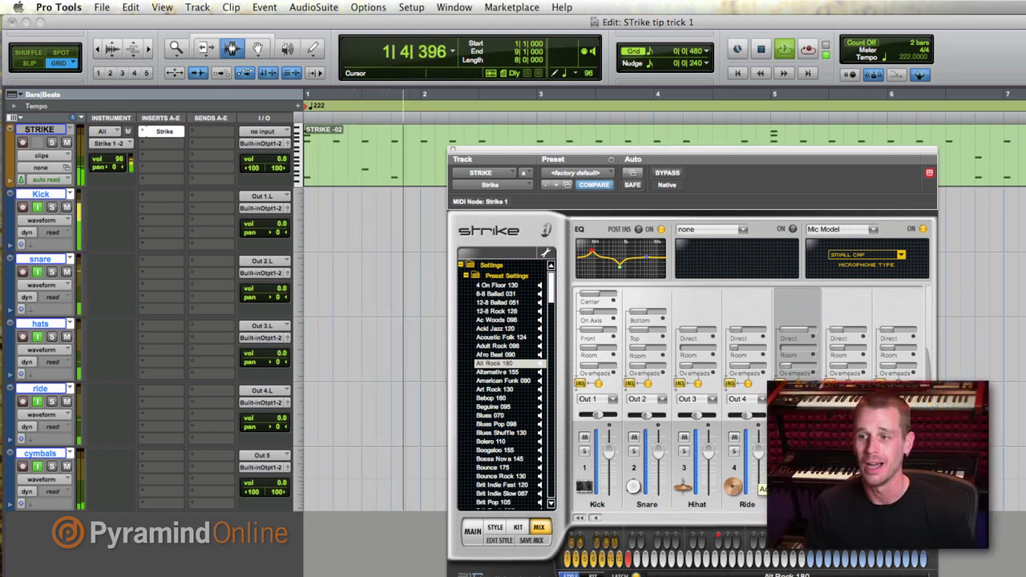
key("space")
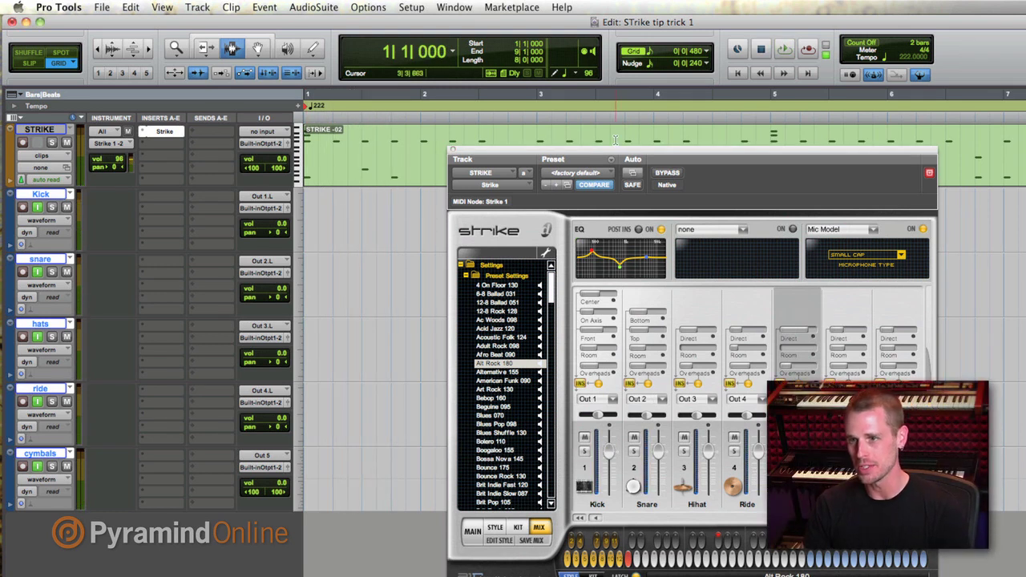
Pan the ride track 35 right and the hats track 24 left, auditioning each change.
left_click_drag(615, 152, 582, 110)
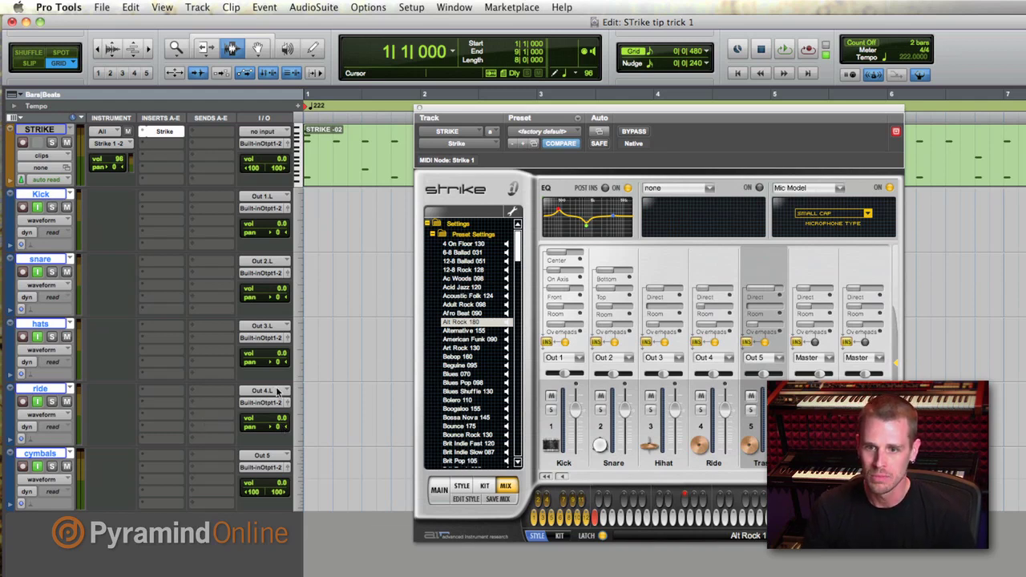
left_click_drag(278, 431, 287, 432)
key("space")
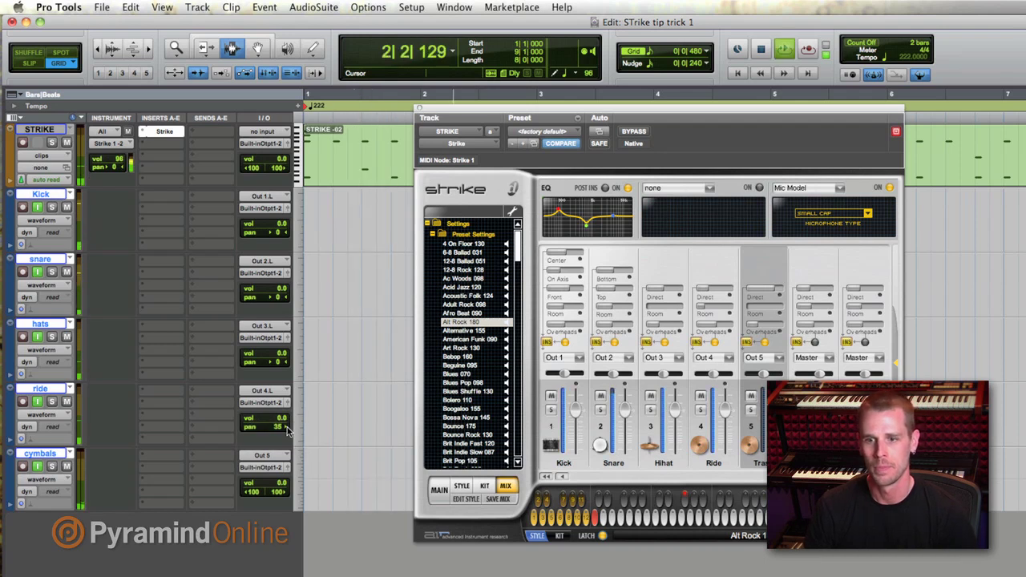
key("space")
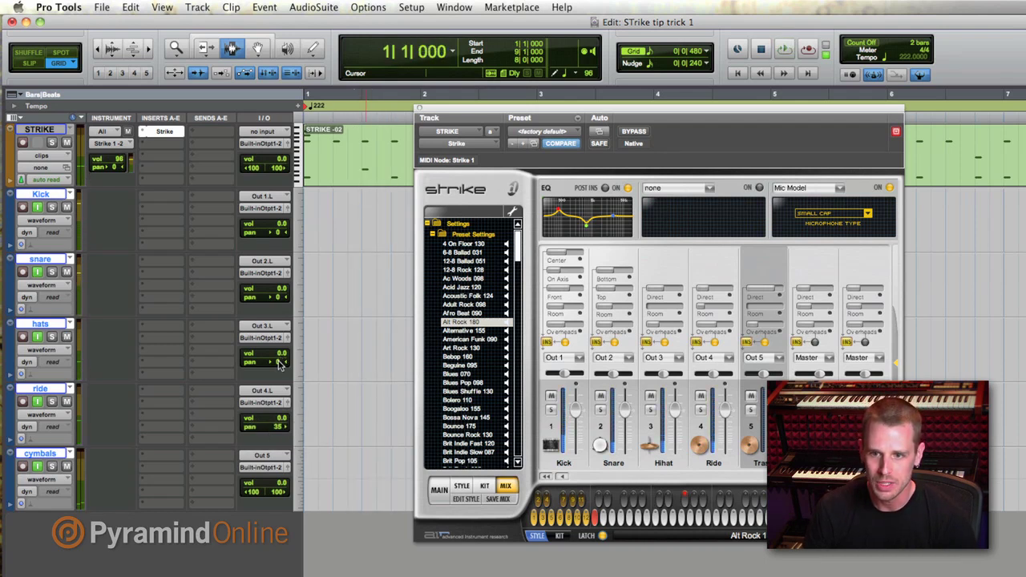
left_click_drag(278, 362, 274, 368)
key("space")
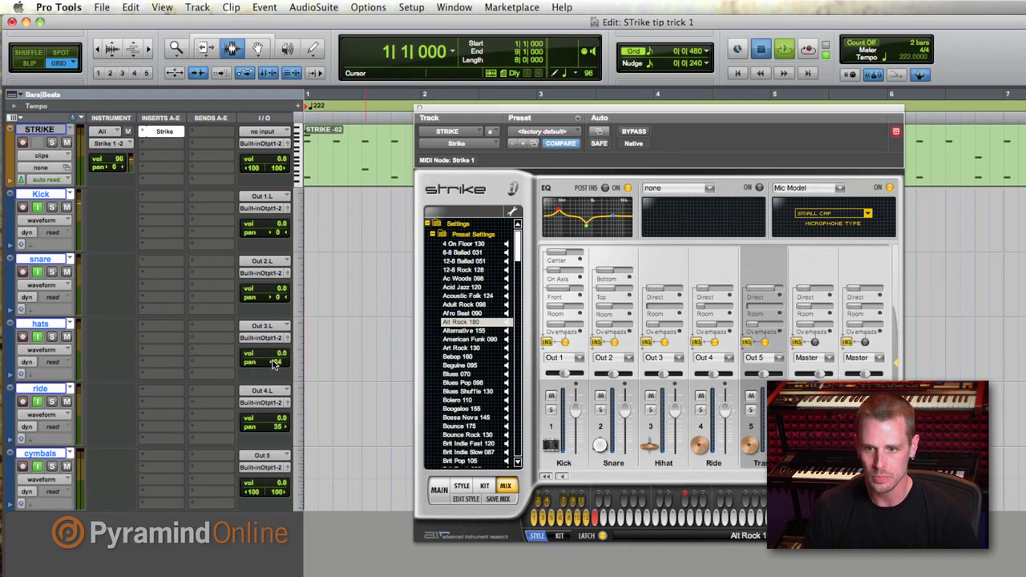
key("space")
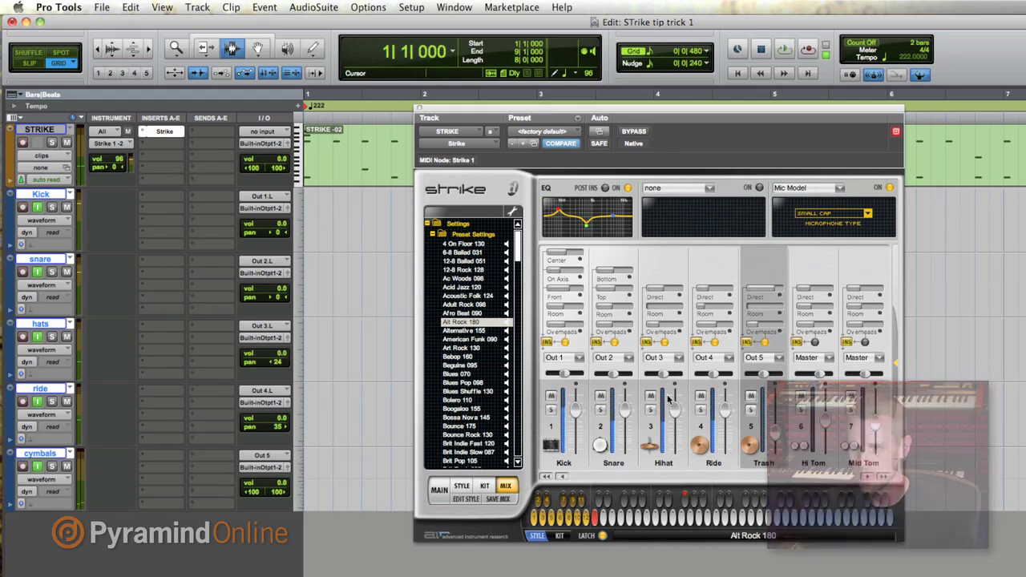
Set Strike's Trash and Crashes channel levels to 0 dB and audition the crashes.
left_click(776, 433, "alt")
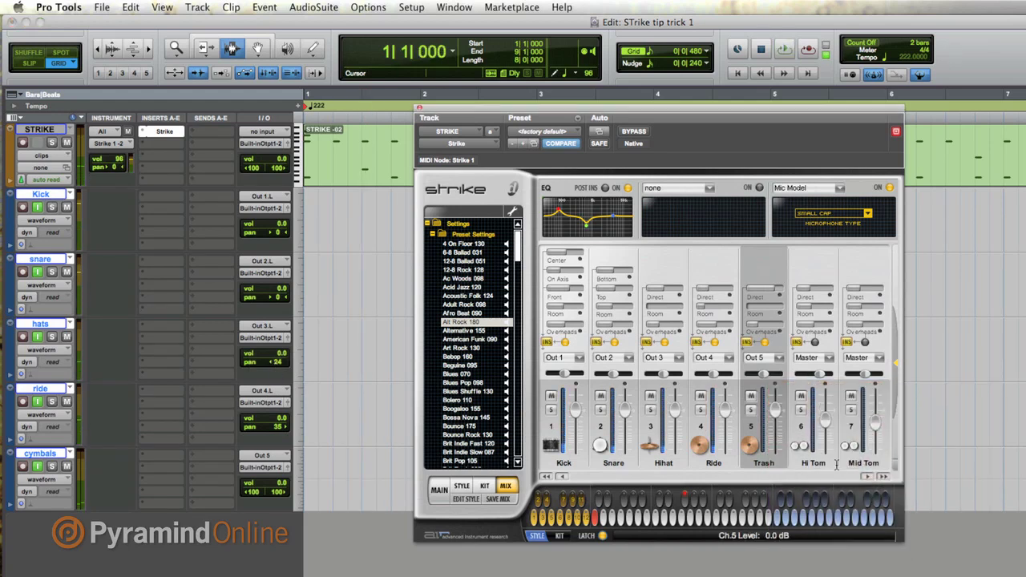
left_click(882, 477)
left_click(727, 433, "alt")
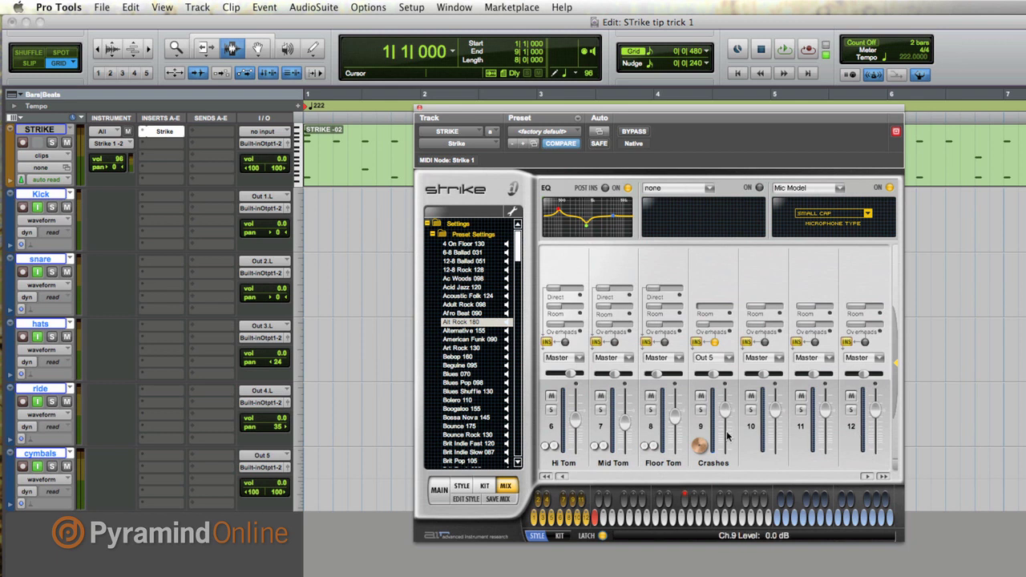
key("space")
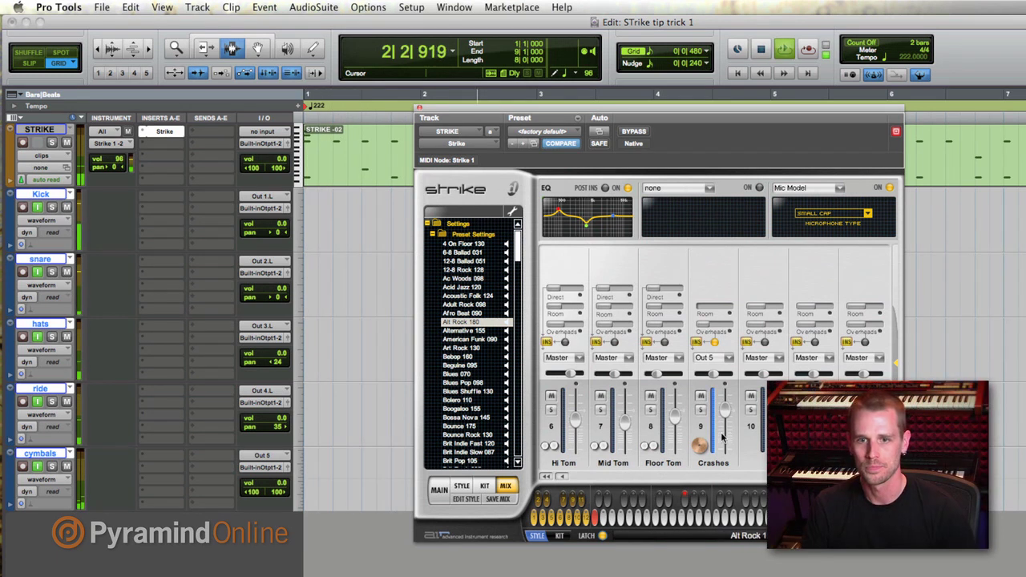
key("space")
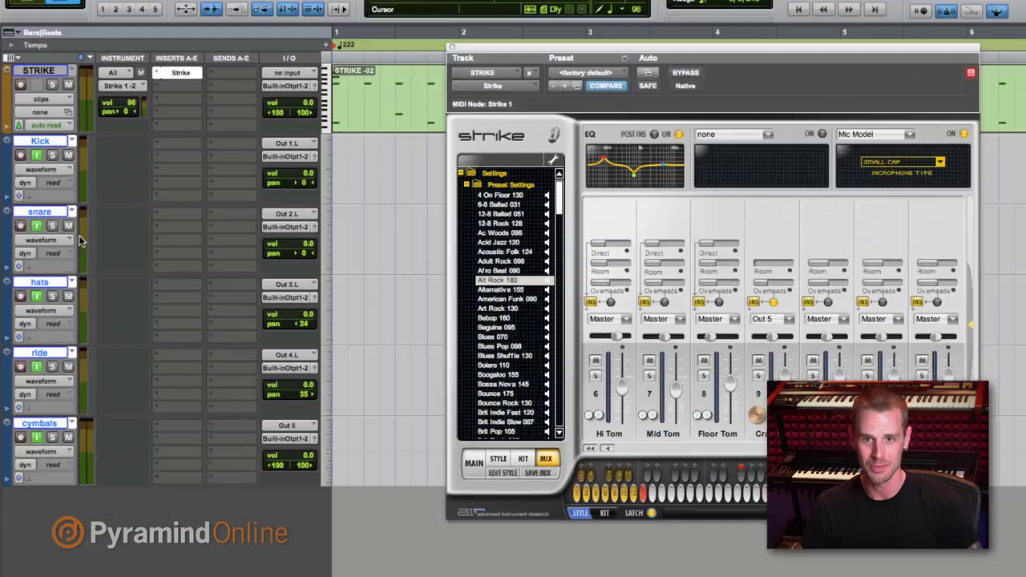
Show Strike's Kick through Trash channels and play the groove through Outs 1–5.
key("space")
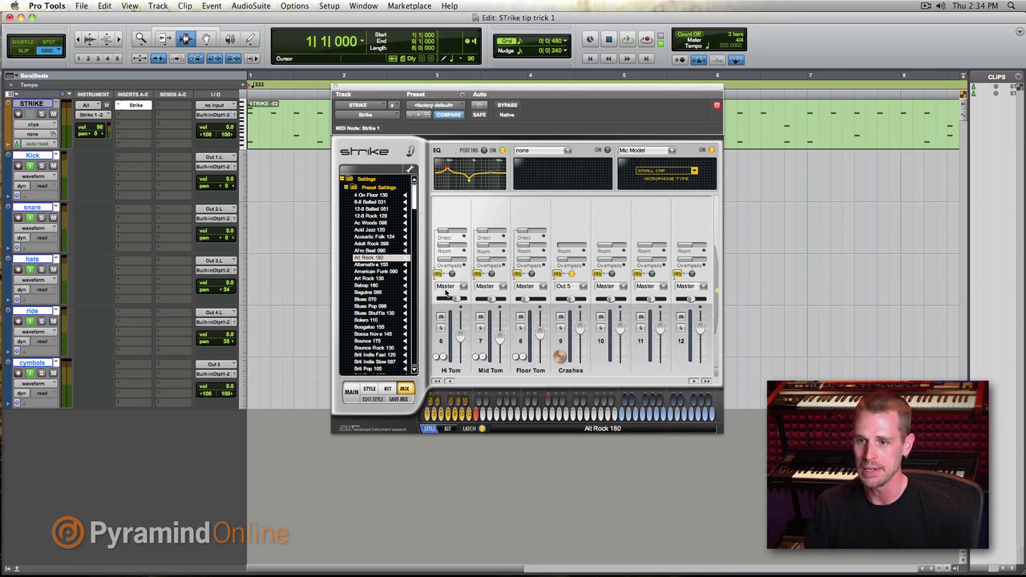
left_click(439, 382)
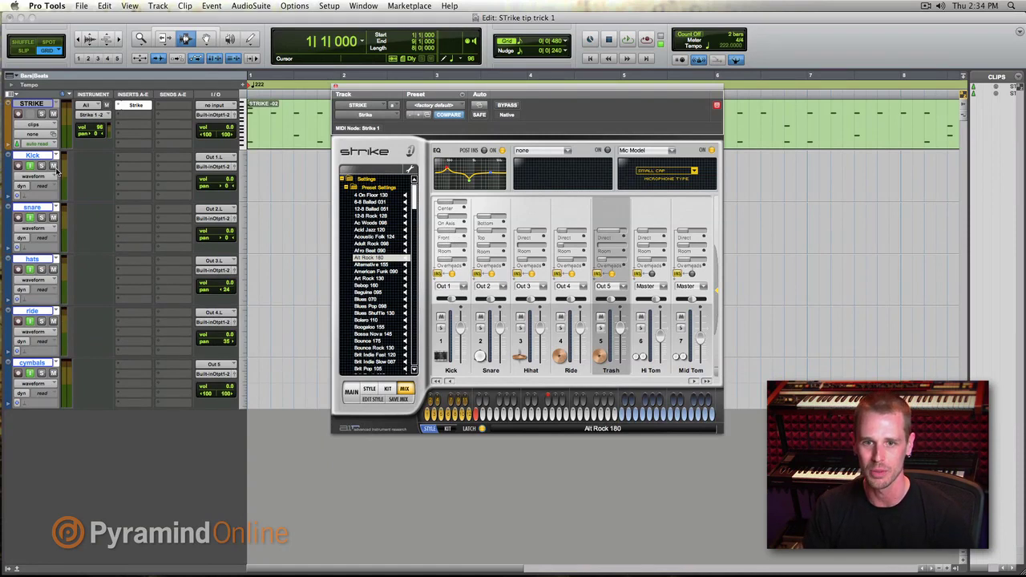
key("space")
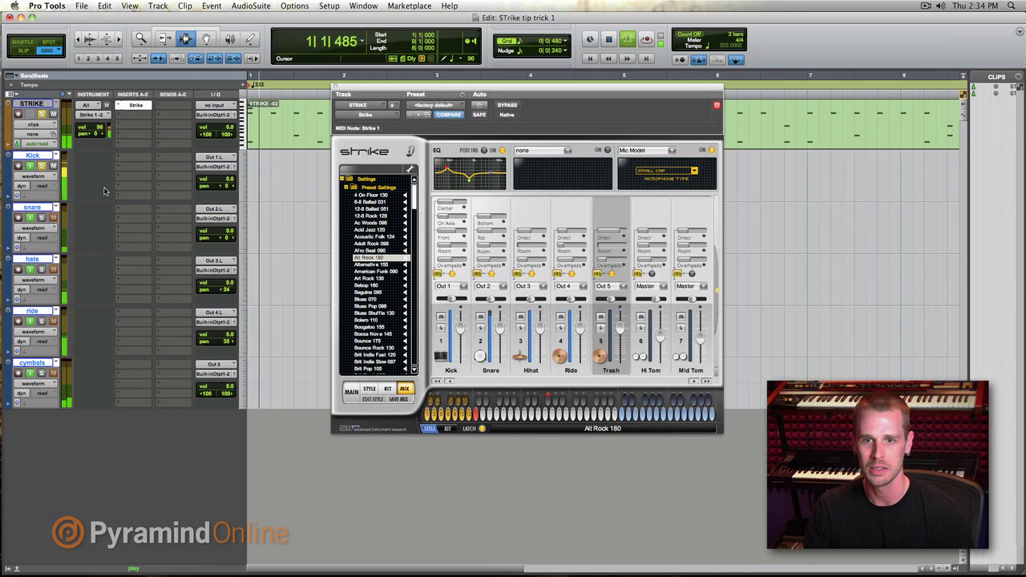
key("space")
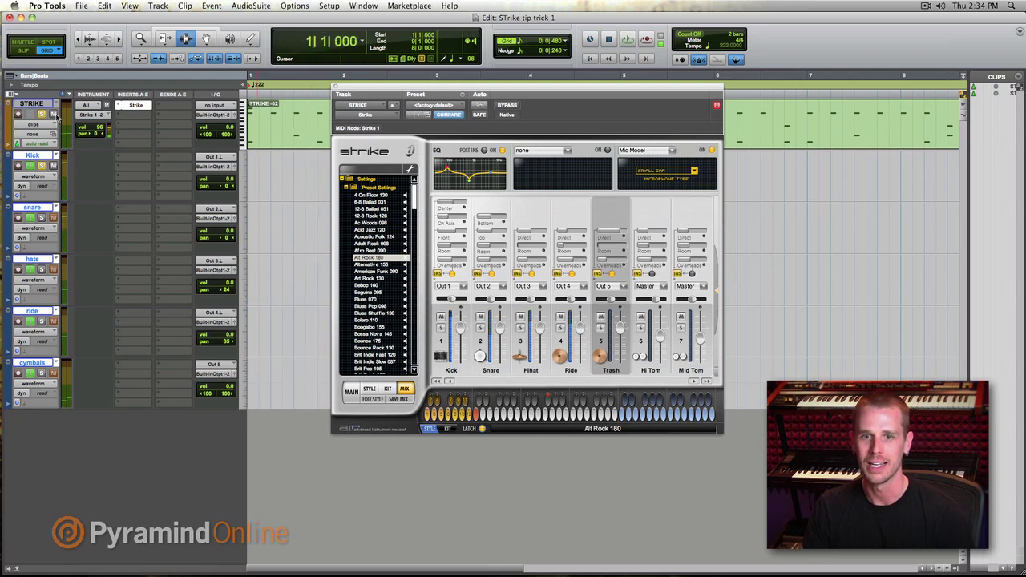
key("space")
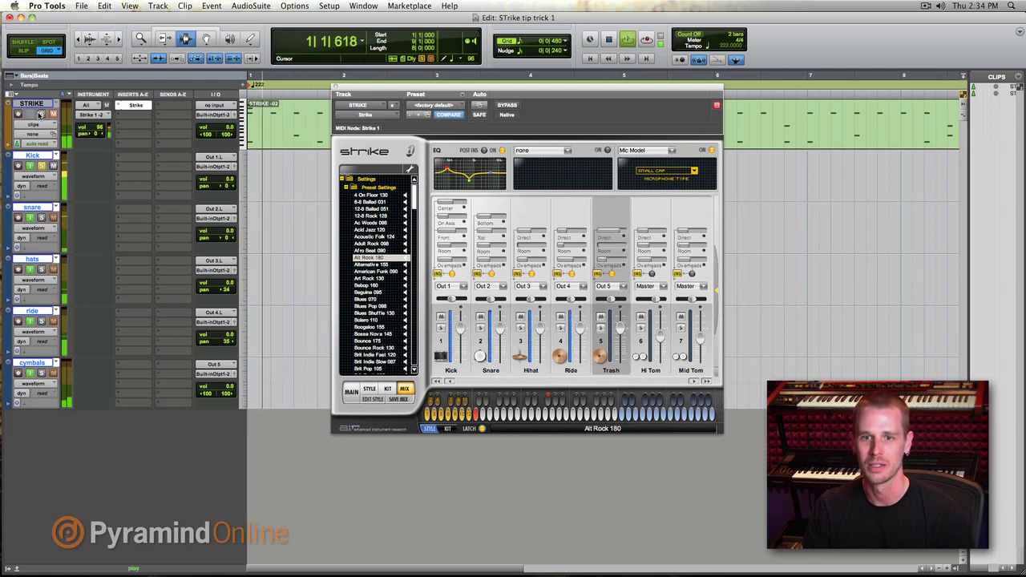
key("space")
key("space")
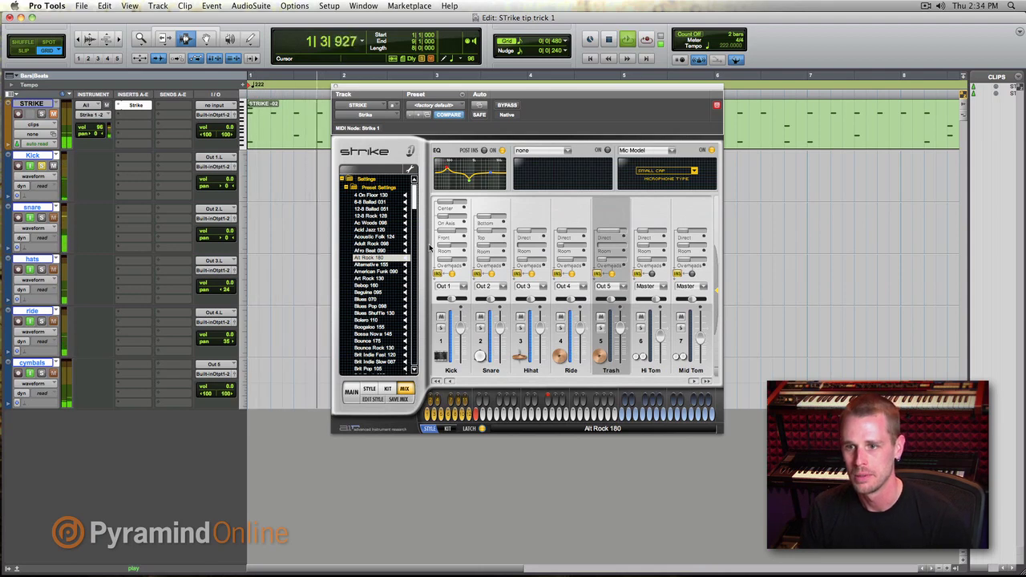
key("space")
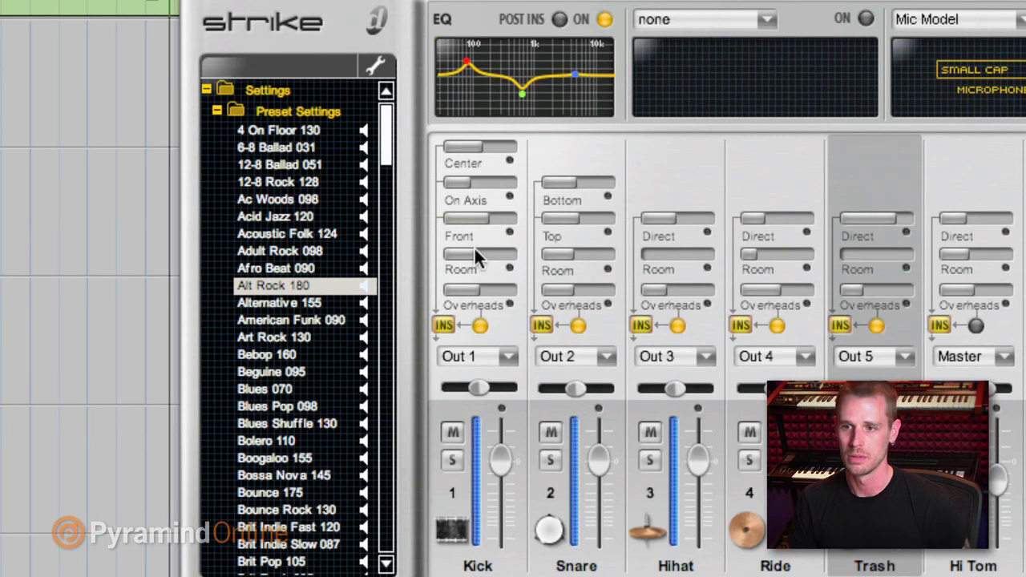
Raise the Kick's Room, Center, On Axis and Front mic levels, then collapse Preset Settings.
mouse_move(474, 252)
left_mouse_down()
mouse_move(516, 253)
mouse_move(480, 249)
left_mouse_up()
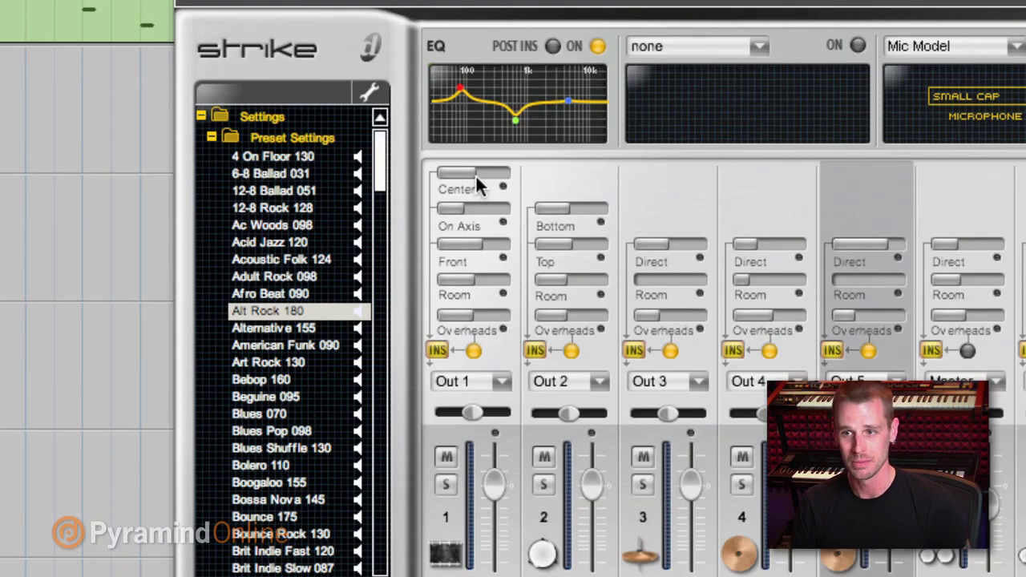
left_click_drag(475, 174, 506, 171)
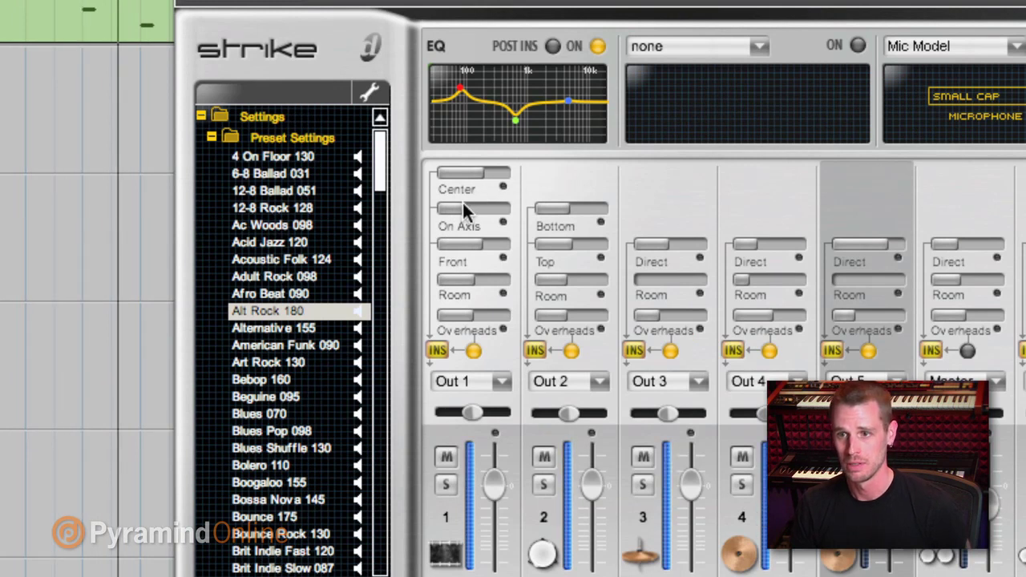
left_click_drag(461, 206, 537, 202)
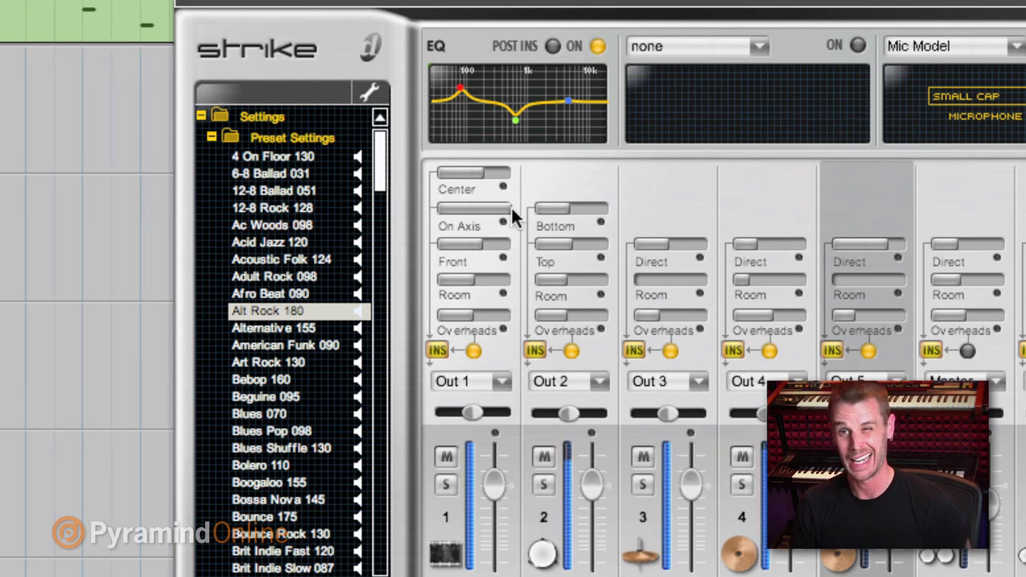
mouse_move(474, 245)
left_mouse_down()
mouse_move(529, 243)
mouse_move(412, 236)
mouse_move(483, 239)
left_mouse_up()
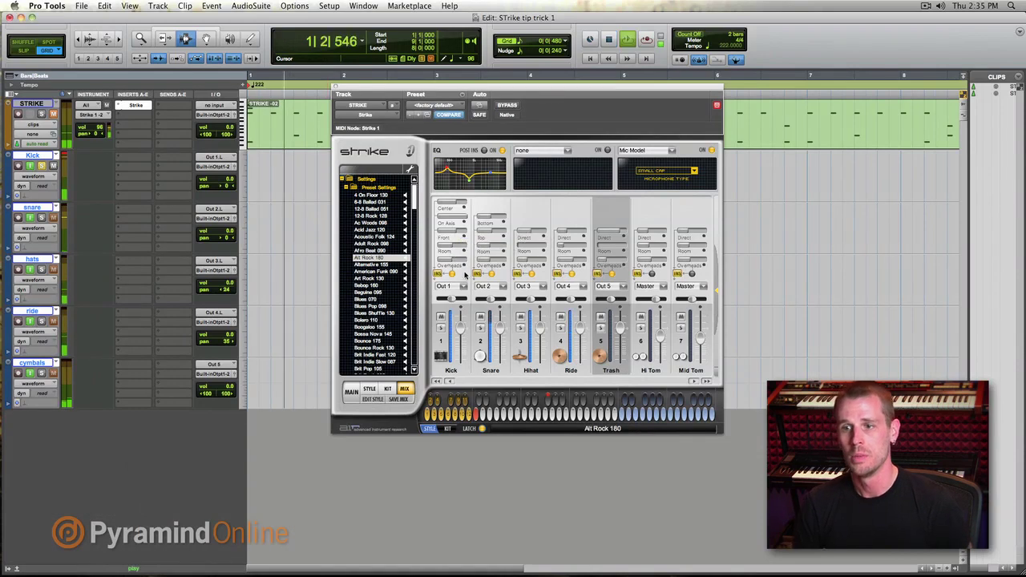
key("space")
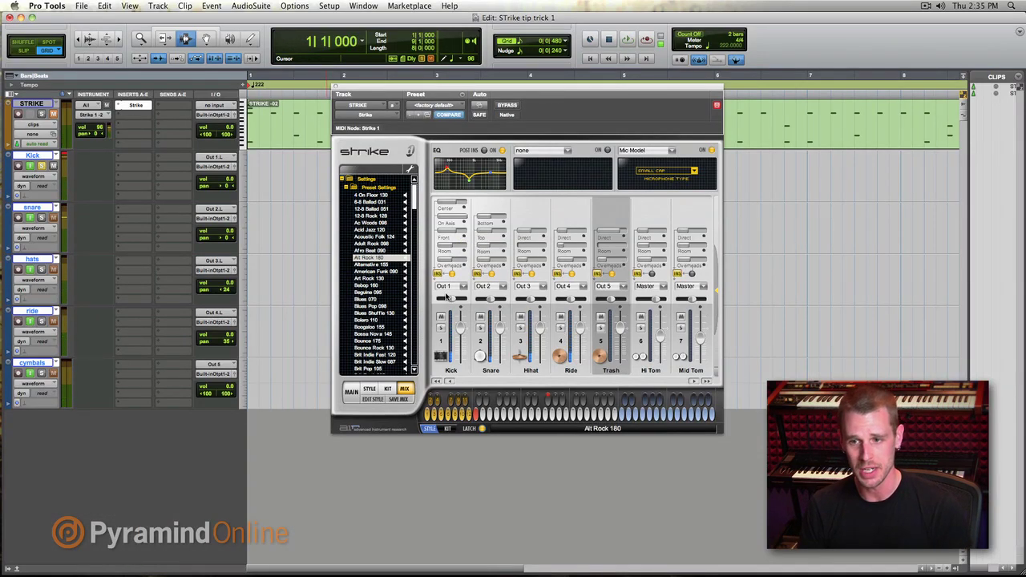
key("space")
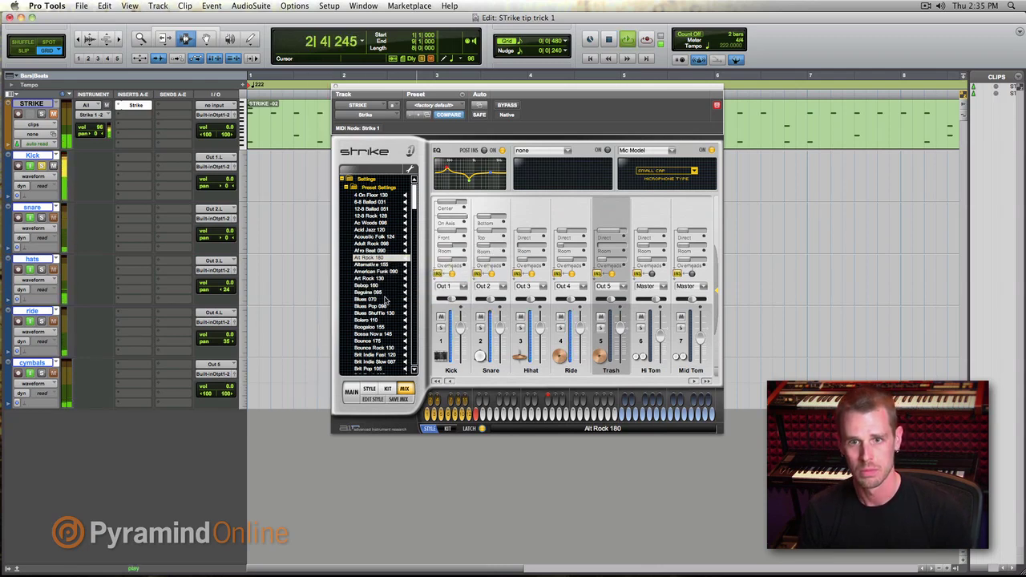
key("space")
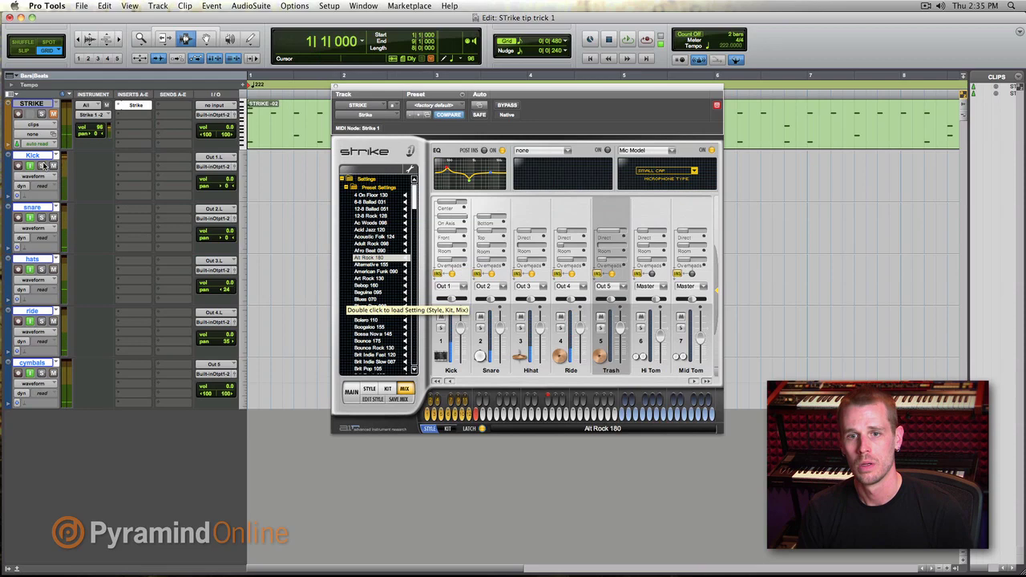
left_click(346, 187)
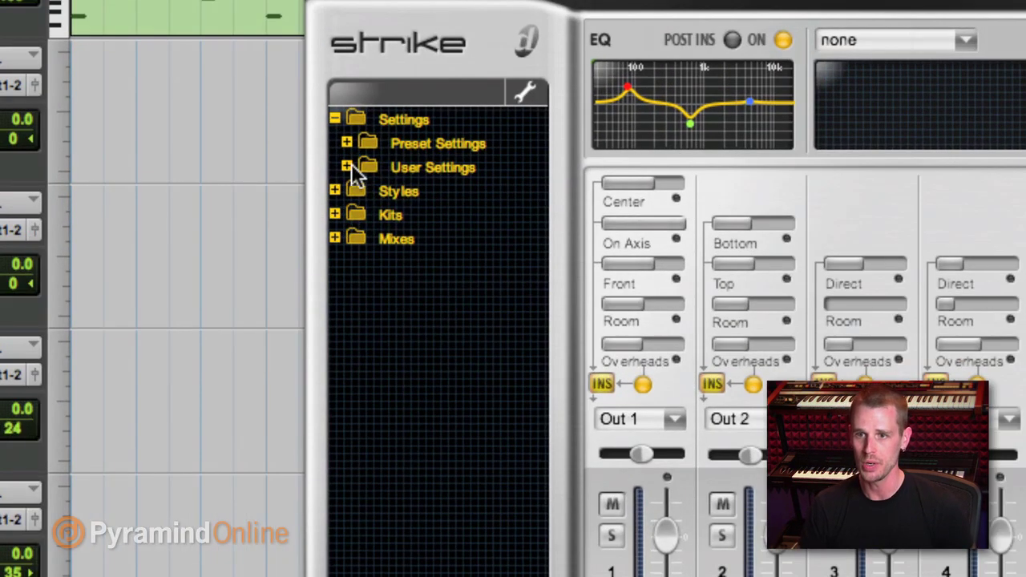
Expand Kits > Preset Kits, open +Hats El and select the E80 Hats kit.
left_click(346, 140)
left_click(346, 140)
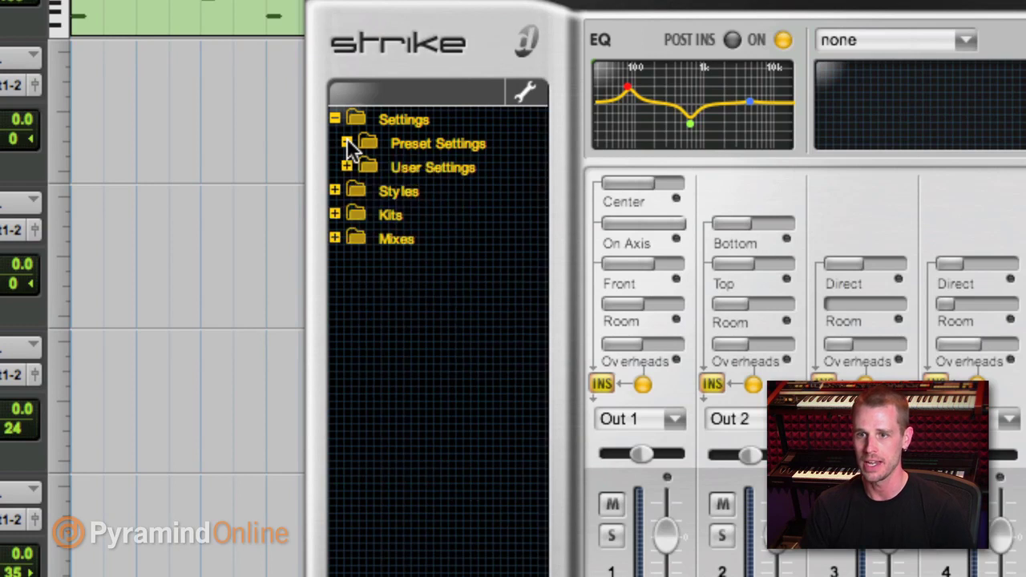
left_click(335, 215)
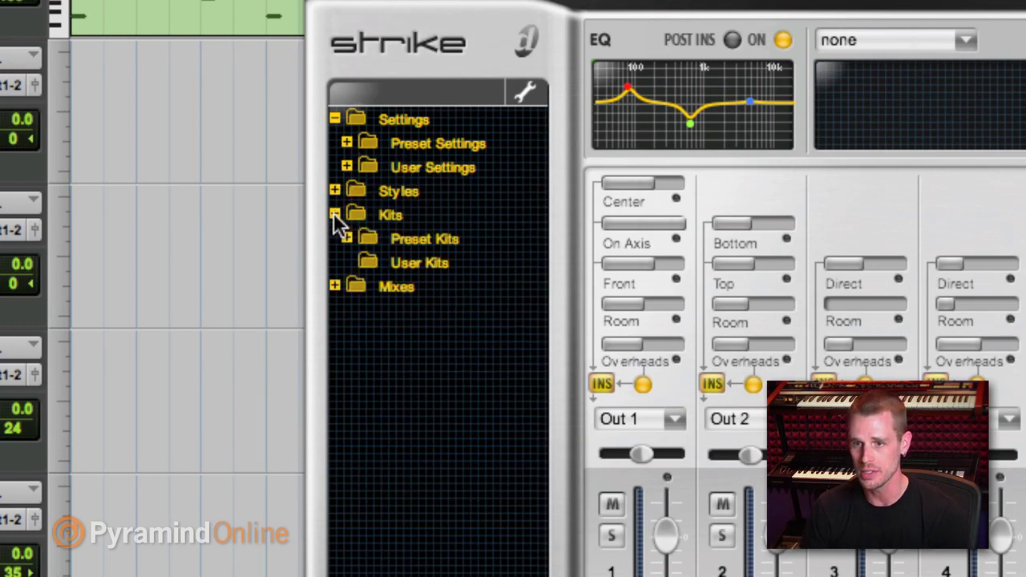
left_click(347, 235)
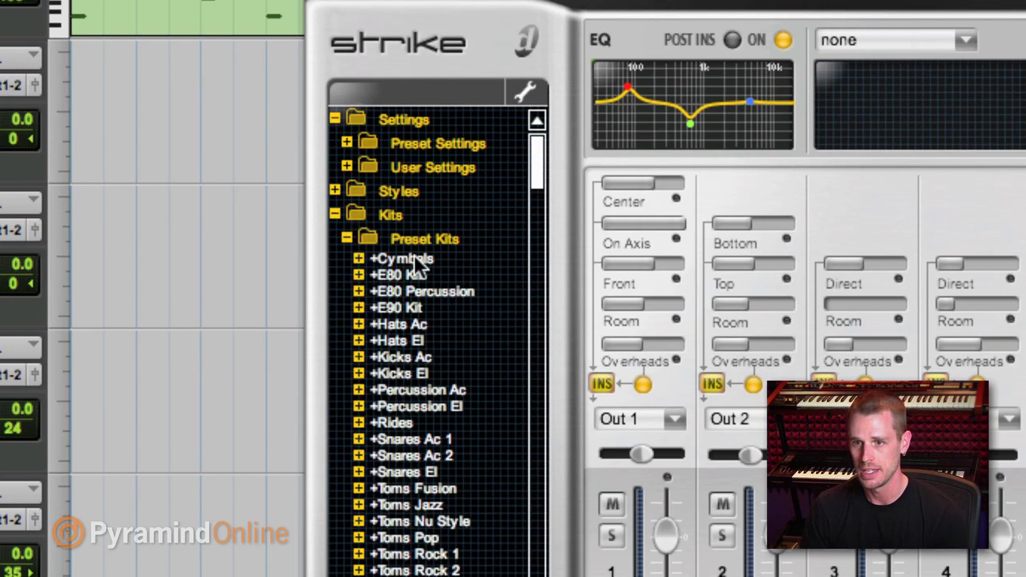
scroll(414, 257, "down", 4)
scroll(413, 264, "up", 2)
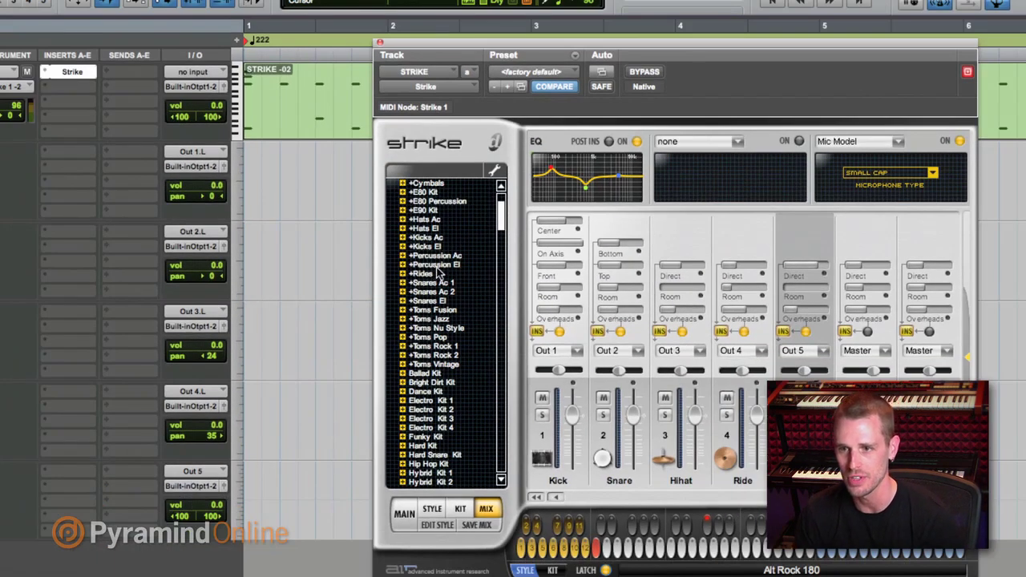
left_click(403, 229)
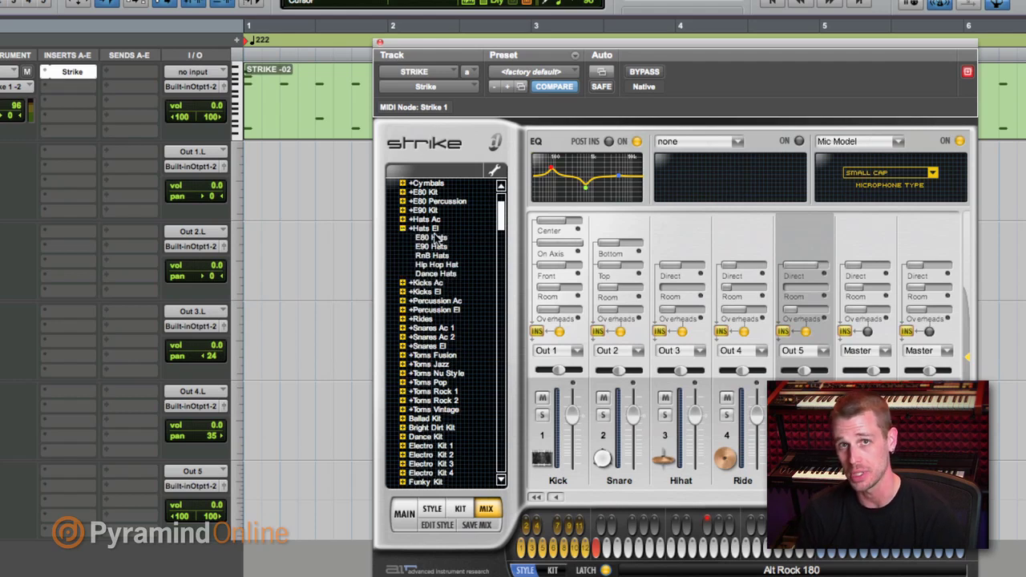
left_click(433, 238)
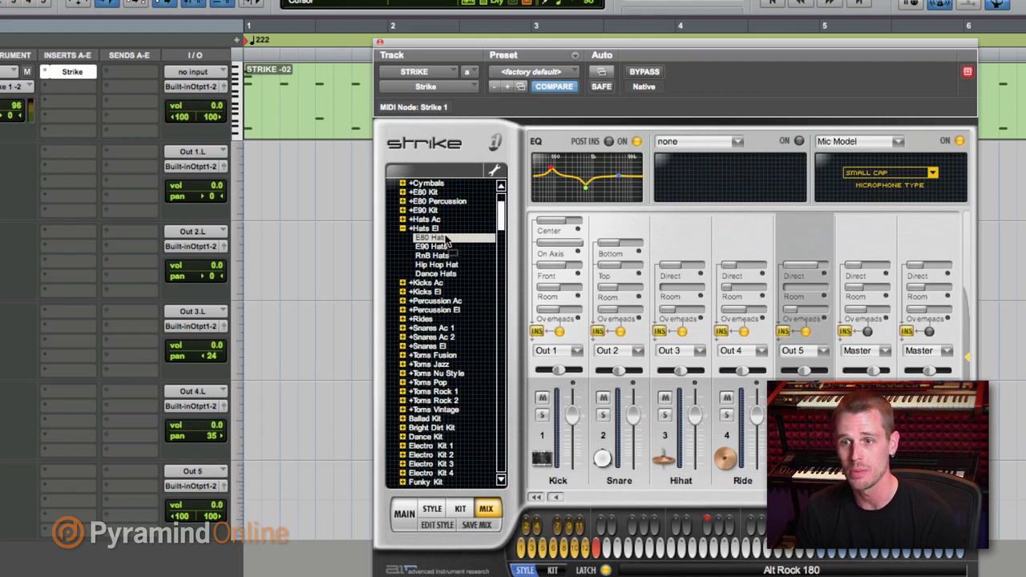
left_click(404, 230)
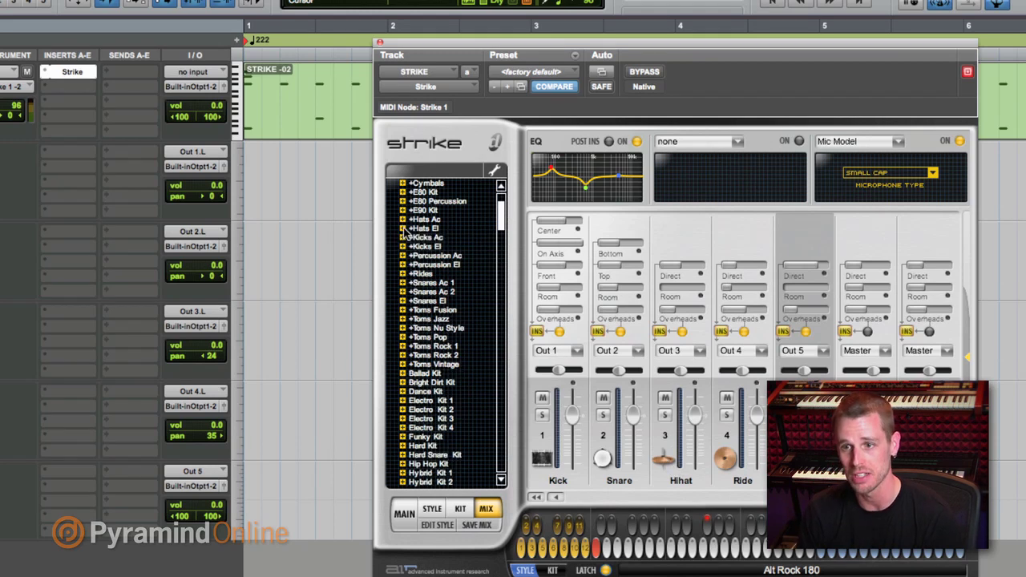
scroll(411, 233, "up", 5)
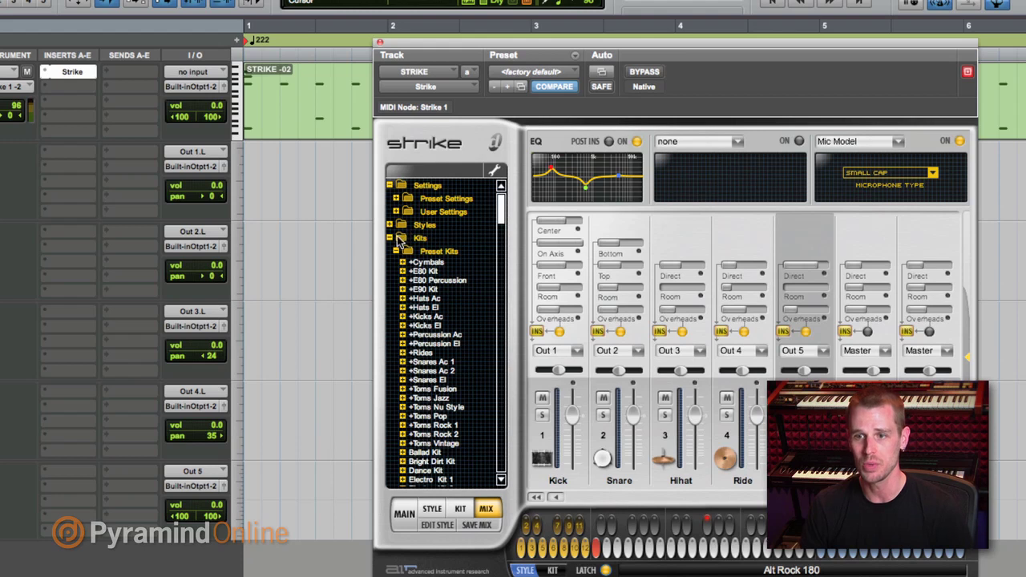
Close the Strike window, play the groove, then reopen Strike from the STRIKE track's insert.
left_click(391, 238)
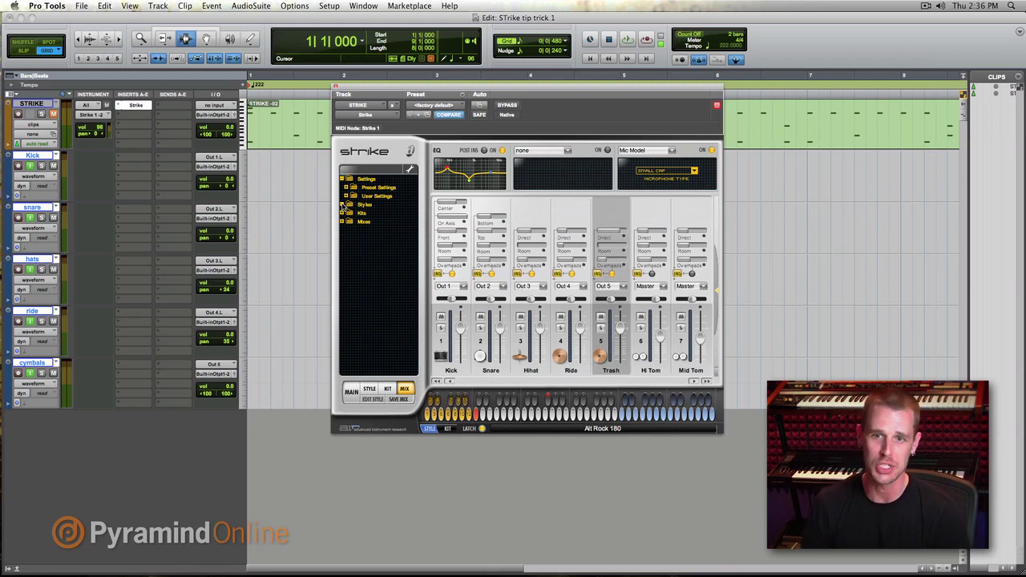
left_click(336, 87)
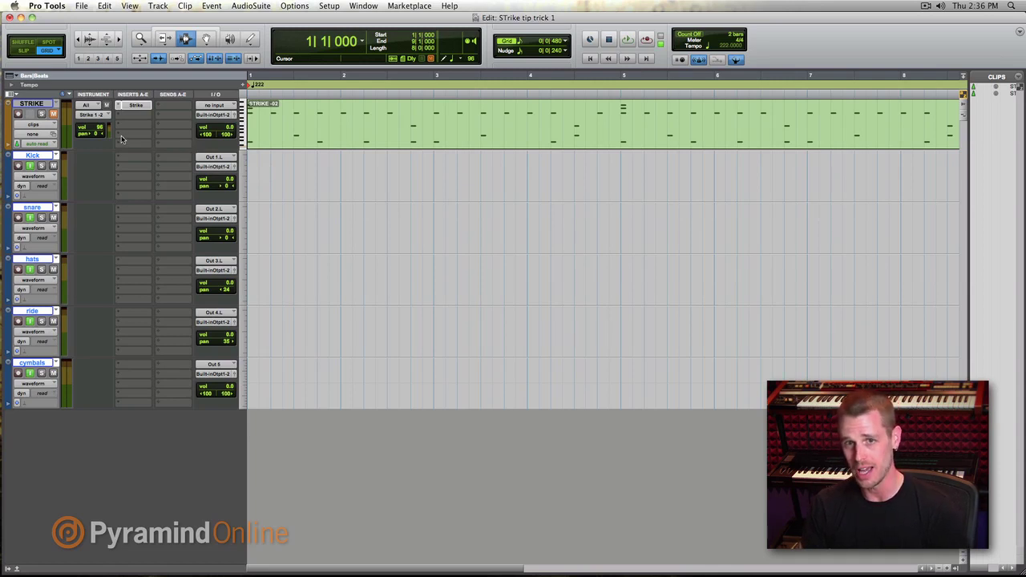
key("space")
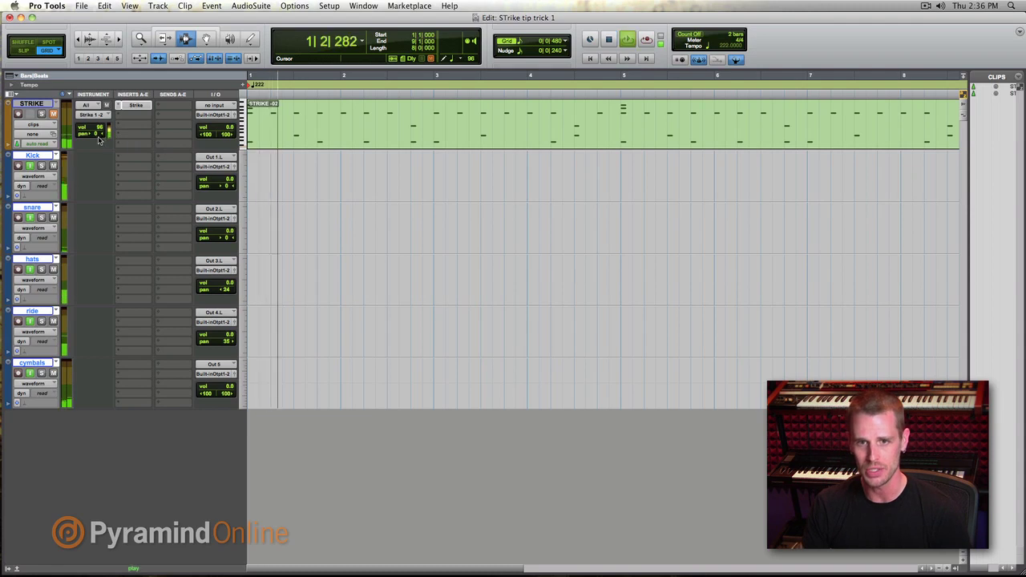
key("space")
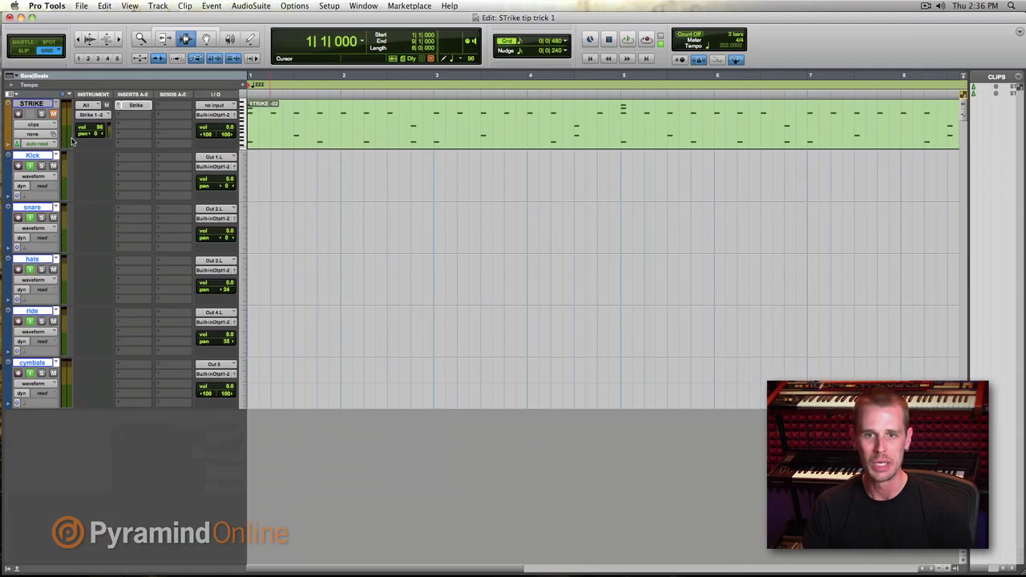
key("space")
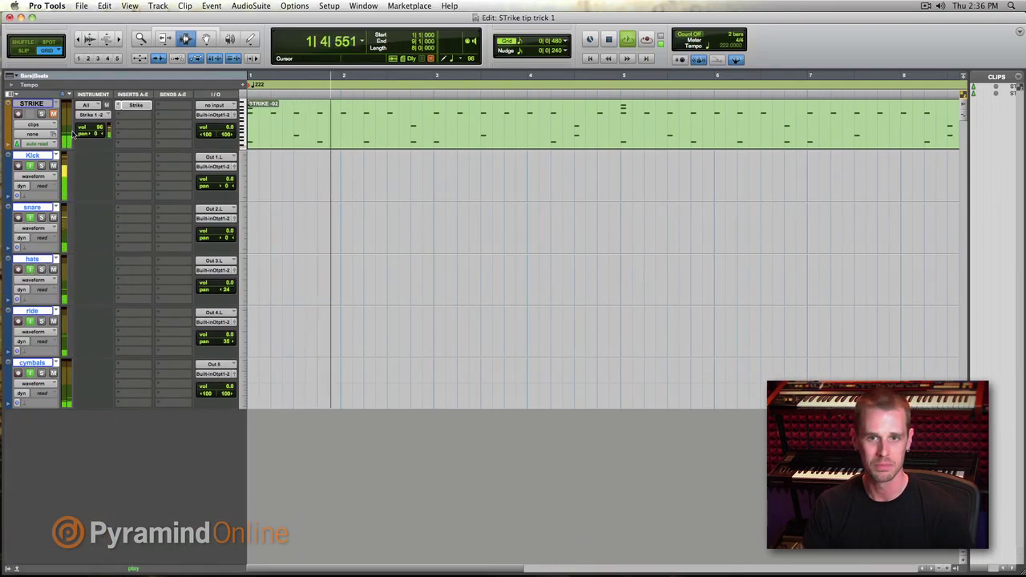
key("space")
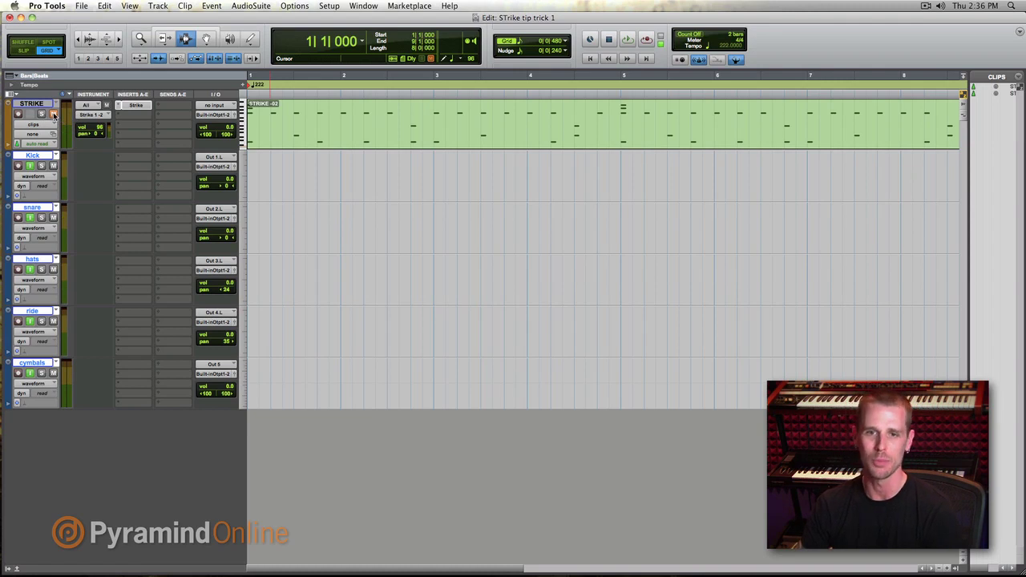
left_click(143, 110)
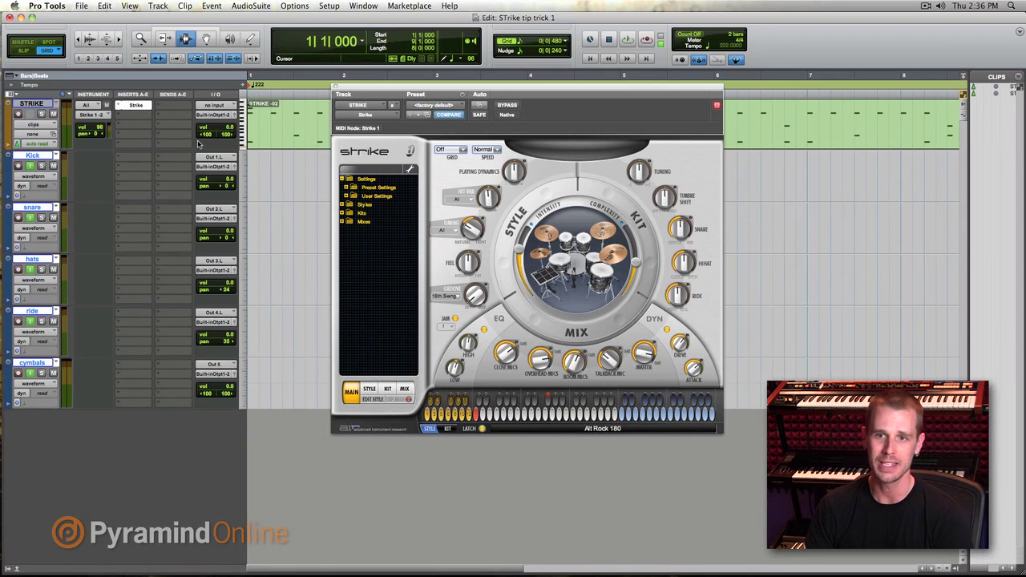
Route the STRIKE track's output to Bus 11-12.
left_click(202, 116)
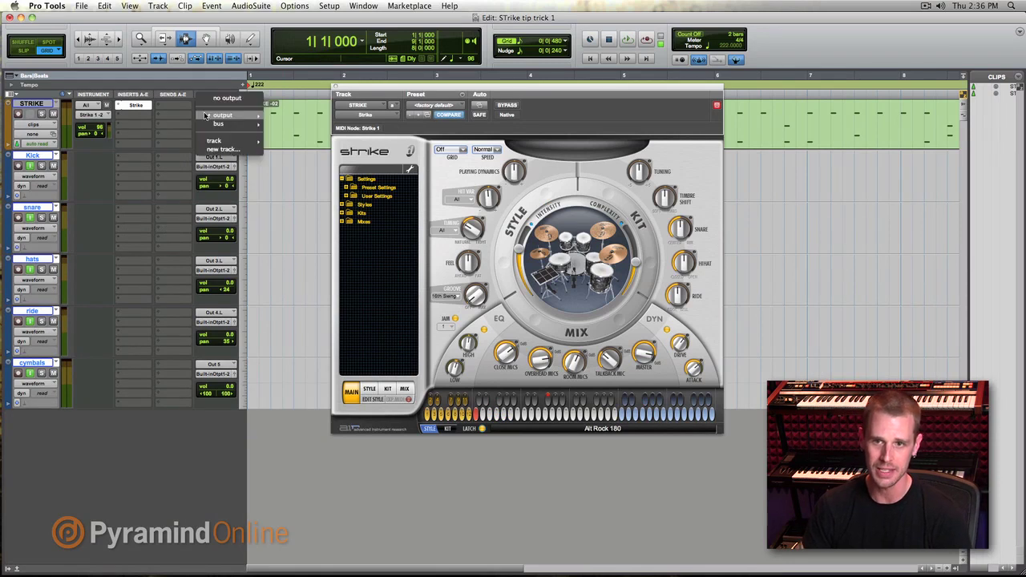
mouse_move(205, 117)
left_click(170, 111)
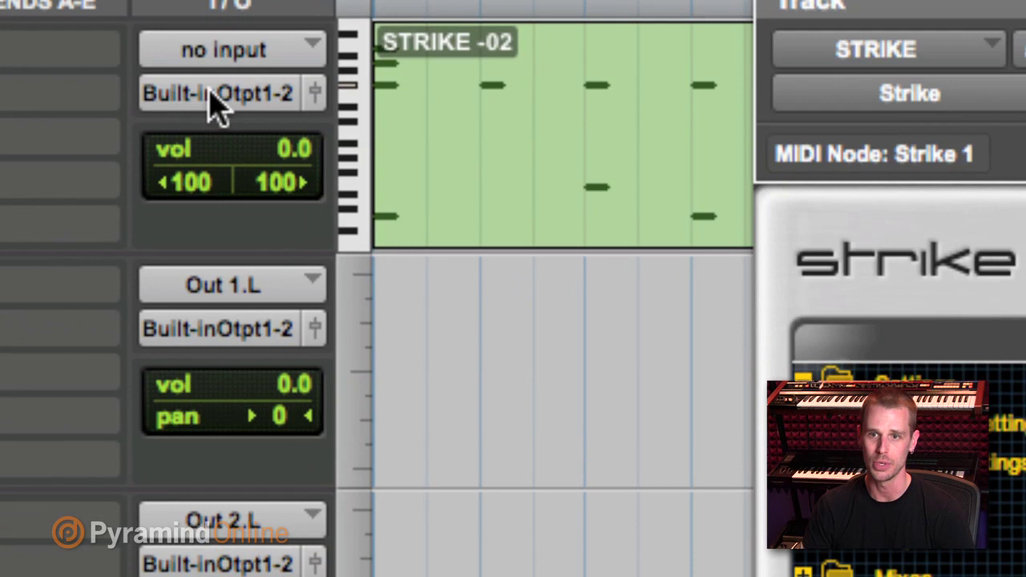
left_click(210, 96)
mouse_move(245, 145)
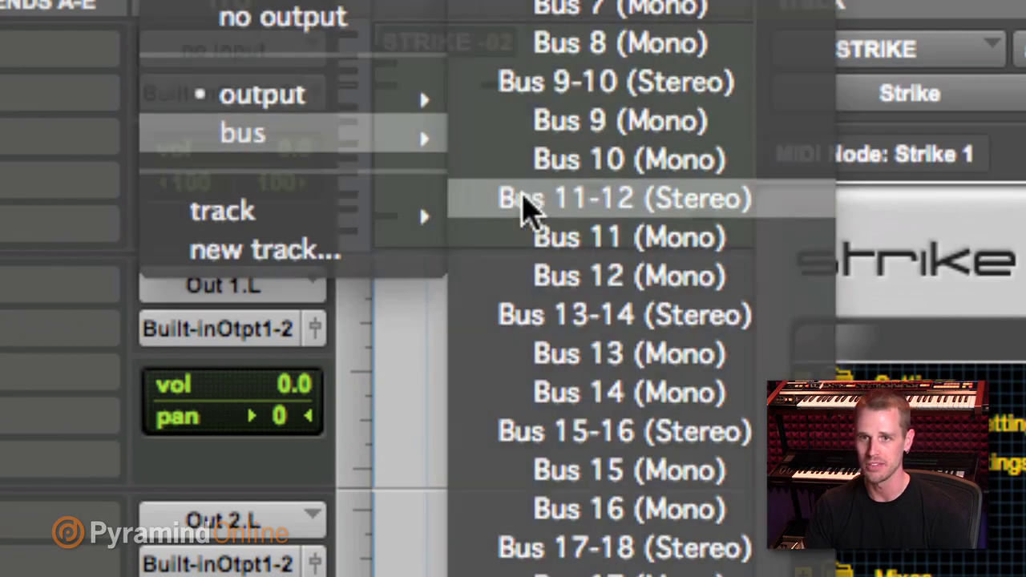
left_click(523, 207)
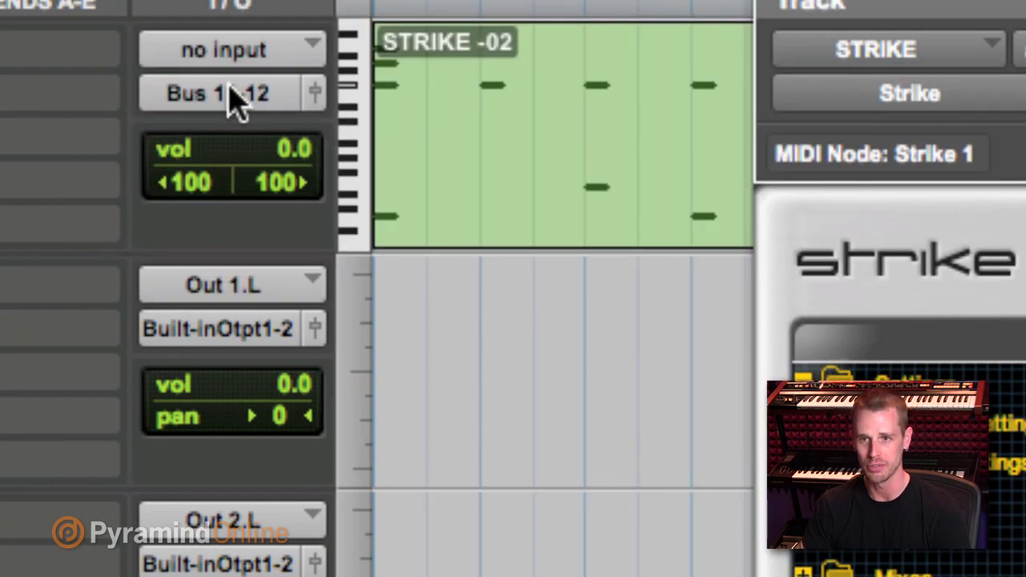
Start renaming the Bus 11-12 path, clearing its old name.
right_click(231, 96)
key("Escape")
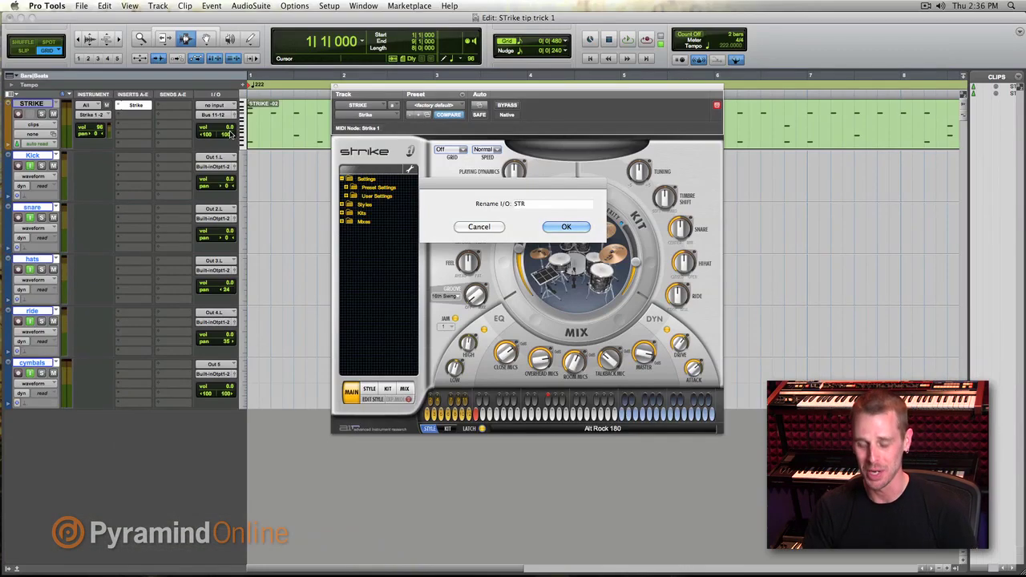
key("BackSpace")
key("BackSpace")
key("BackSpace")
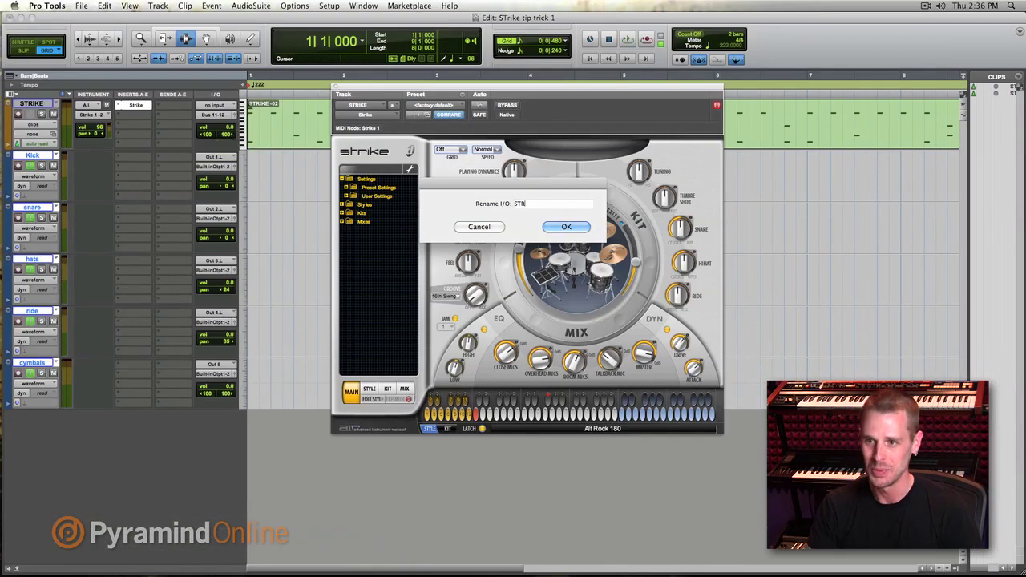
Name the bus STRIKE OUT and create a new stereo audio track.
type("STRIKE OU")
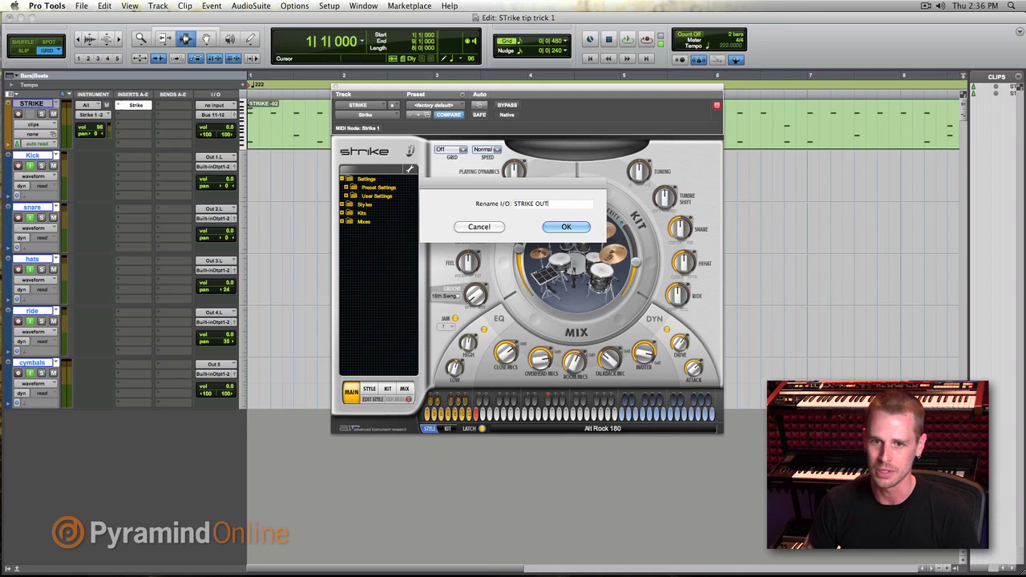
type("T")
key("Return")
key("super+shift+n")
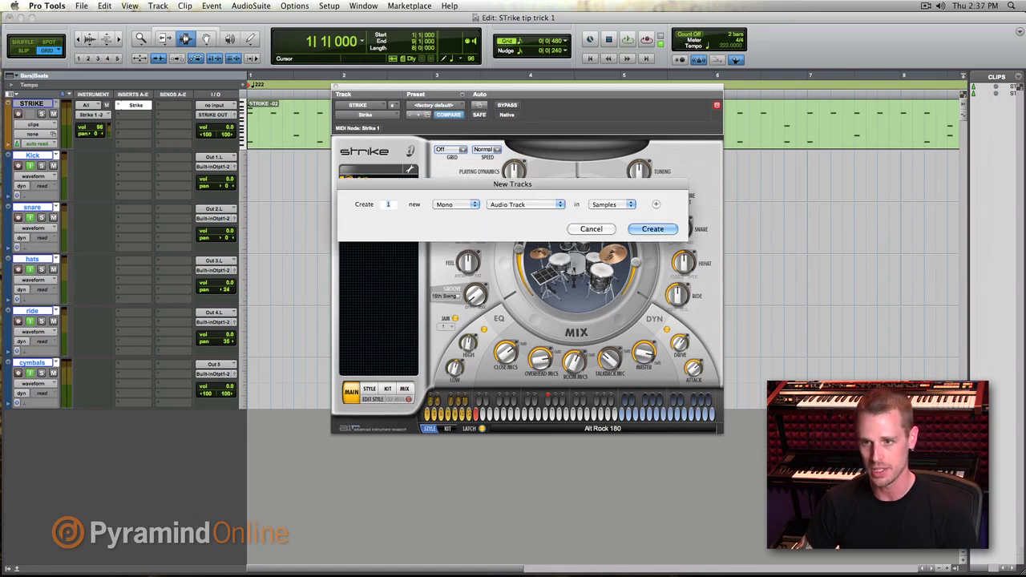
key("super+Right")
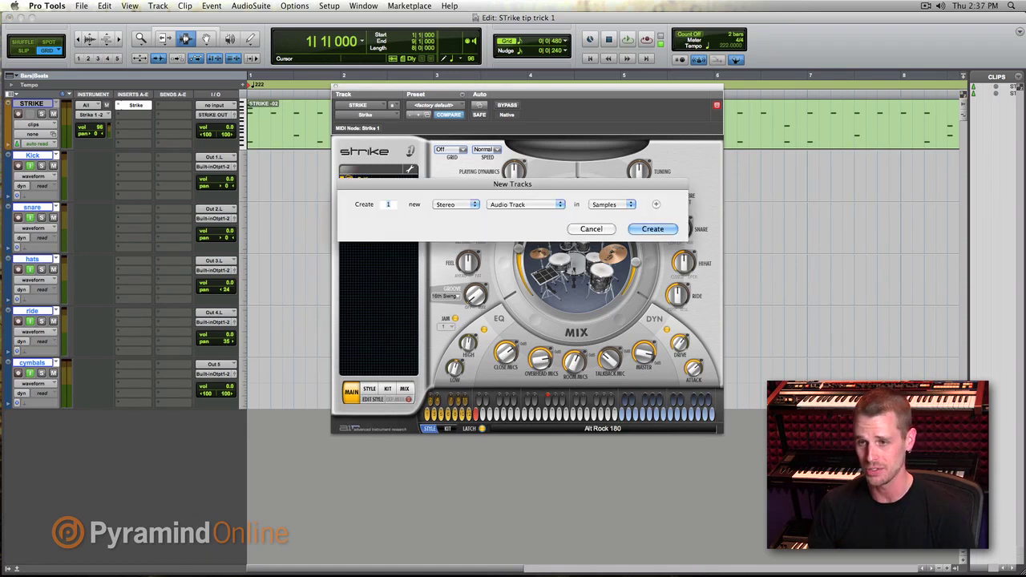
key("Return")
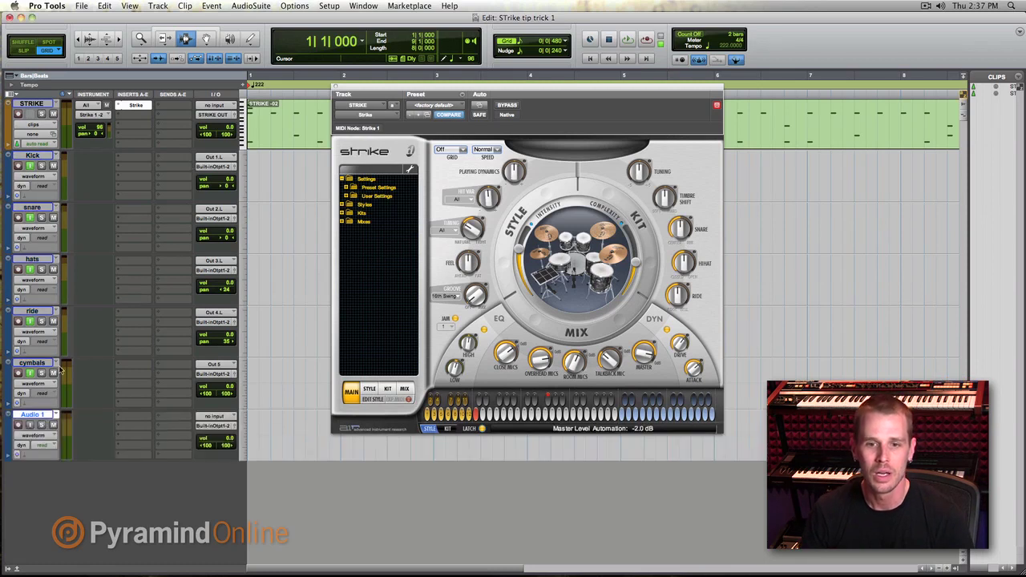
Rename the new track STRIKEOUT and record-arm it.
double_click(34, 417)
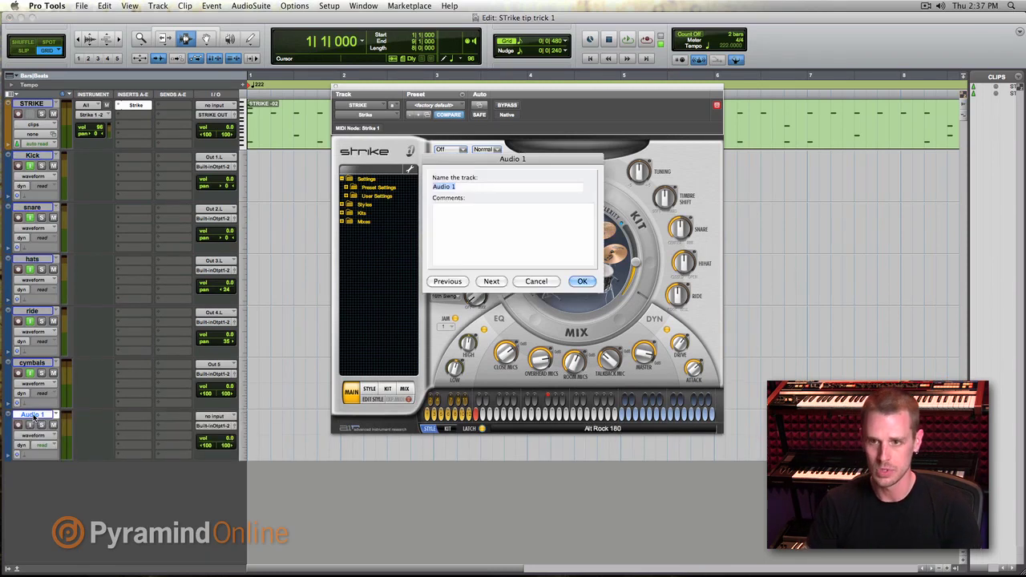
type("STIRKE OUT")
key("Return")
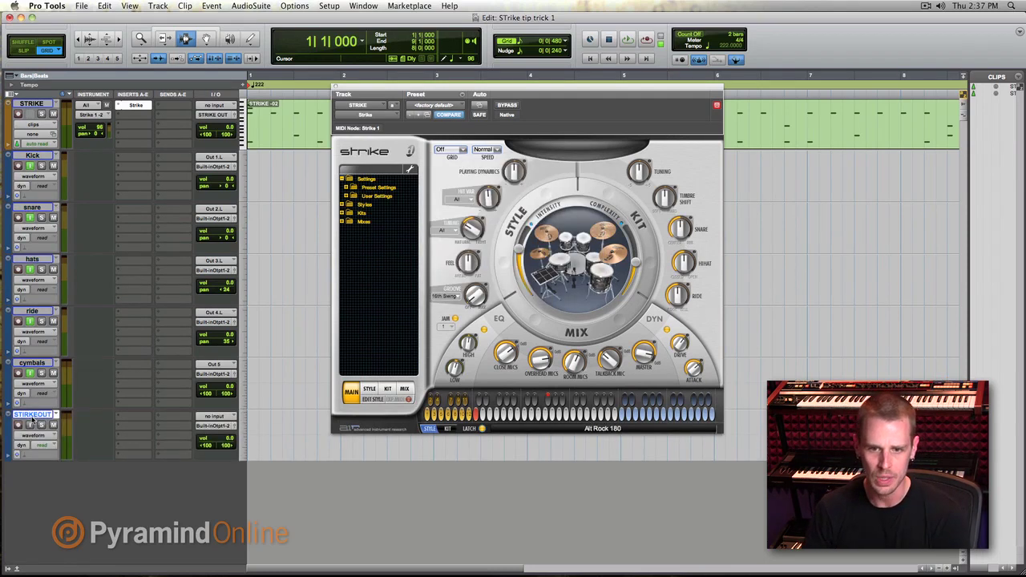
left_click(20, 425)
key("Return")
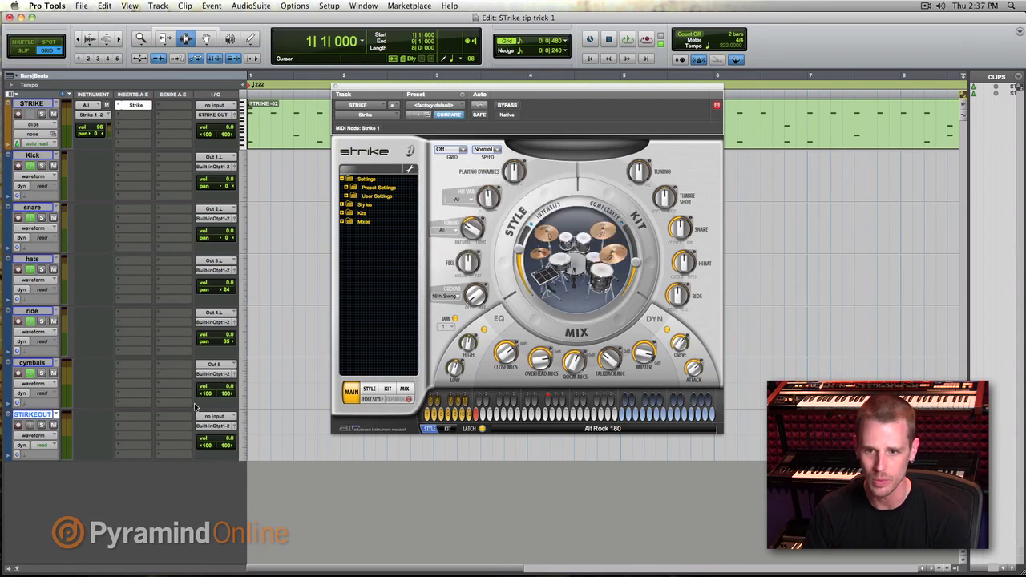
Set STRIKEOUT's input to the STRIKE OUT bus with input monitoring, and select Kick through STRIKEOUT.
left_click(205, 418)
mouse_move(218, 442)
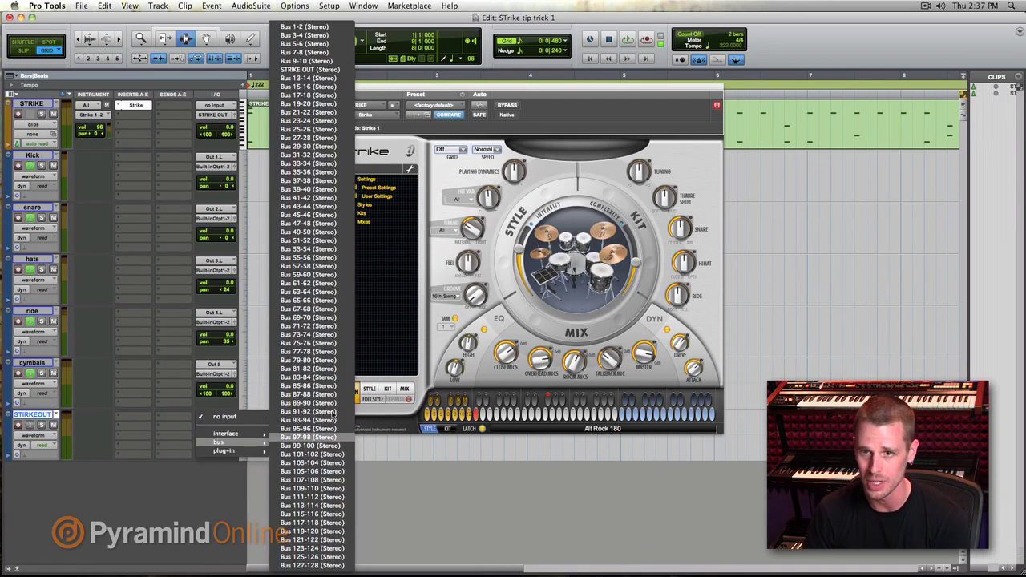
left_click(296, 70)
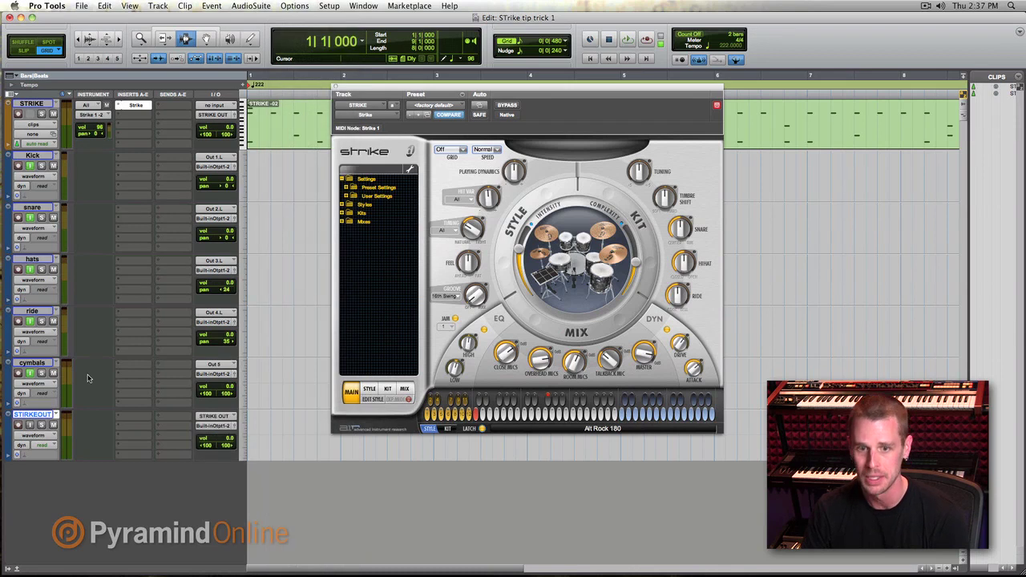
left_click(29, 427)
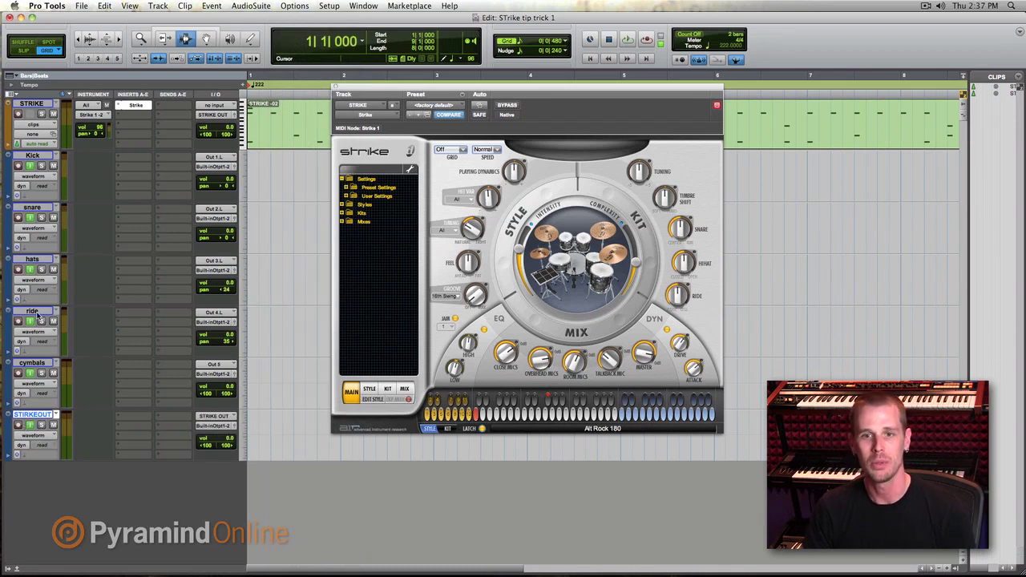
left_click(46, 155, "shift")
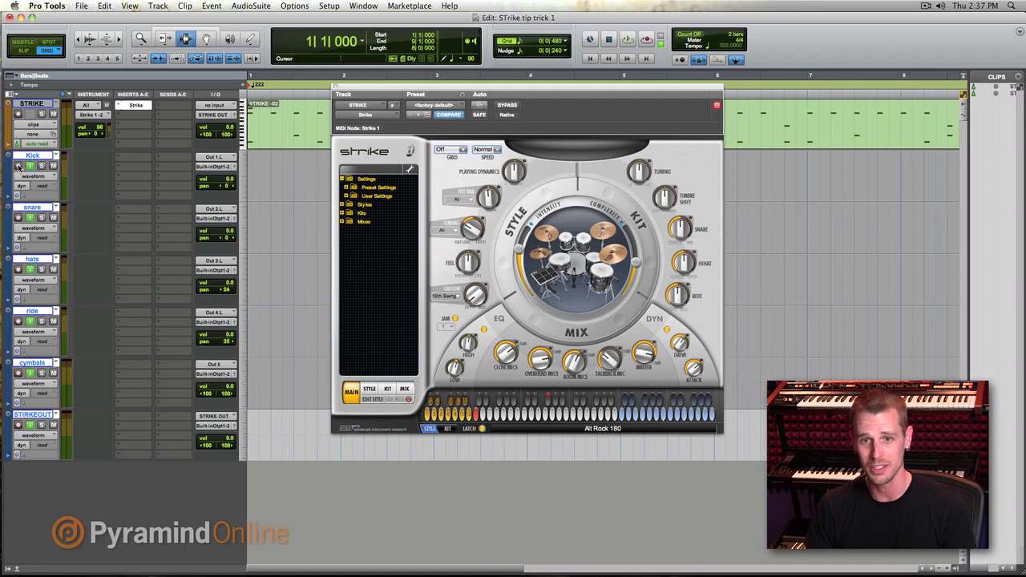
Record the Strike groove from session start onto Kick through STRIKEOUT, stopping after bar 9.
key("super+w")
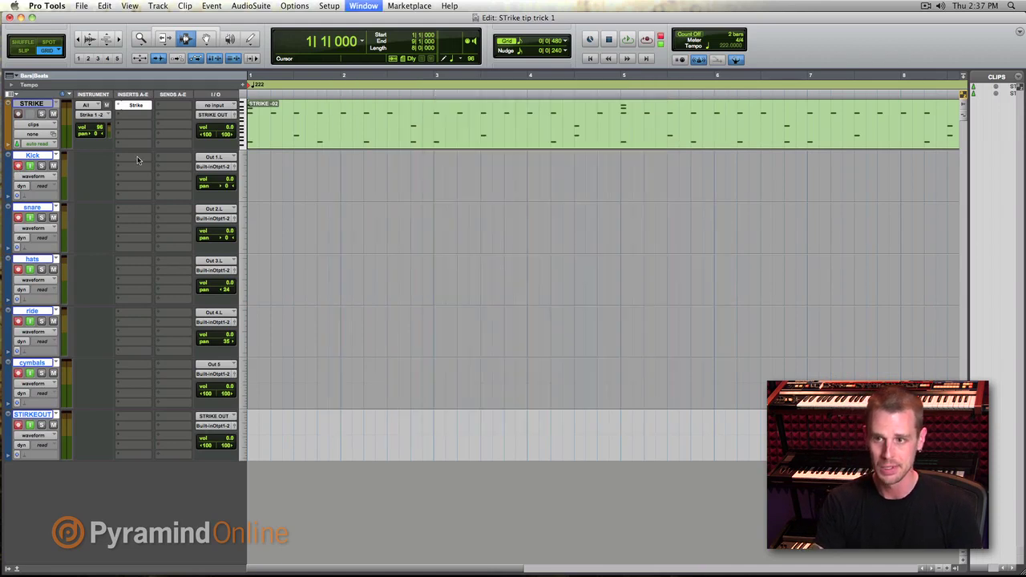
key("r")
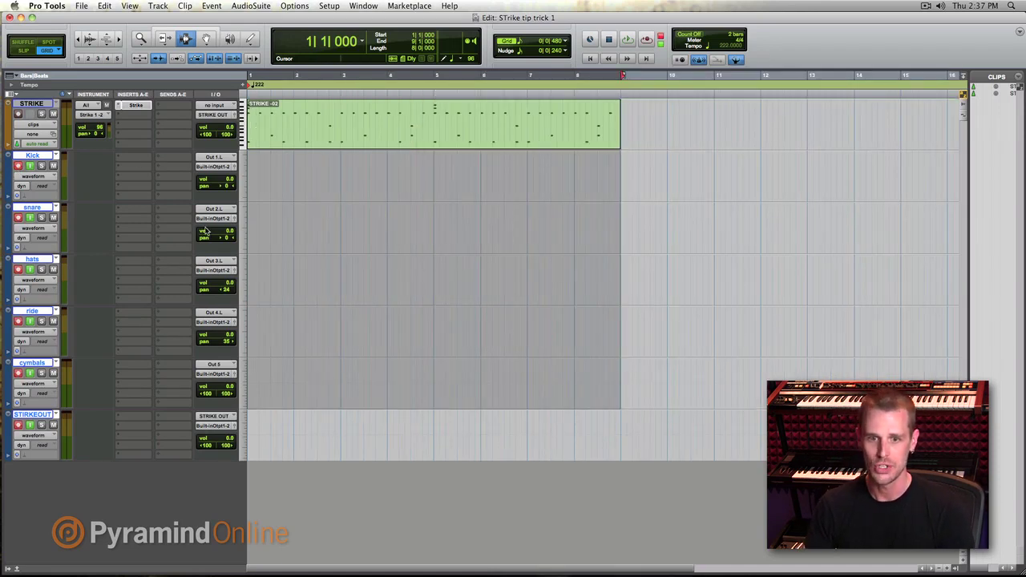
key("Return")
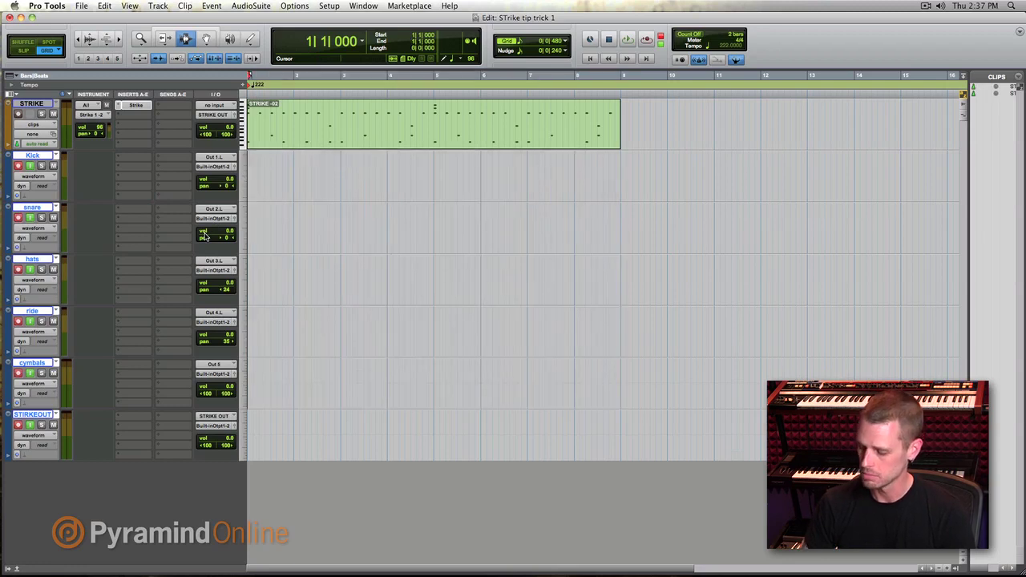
key("super+space")
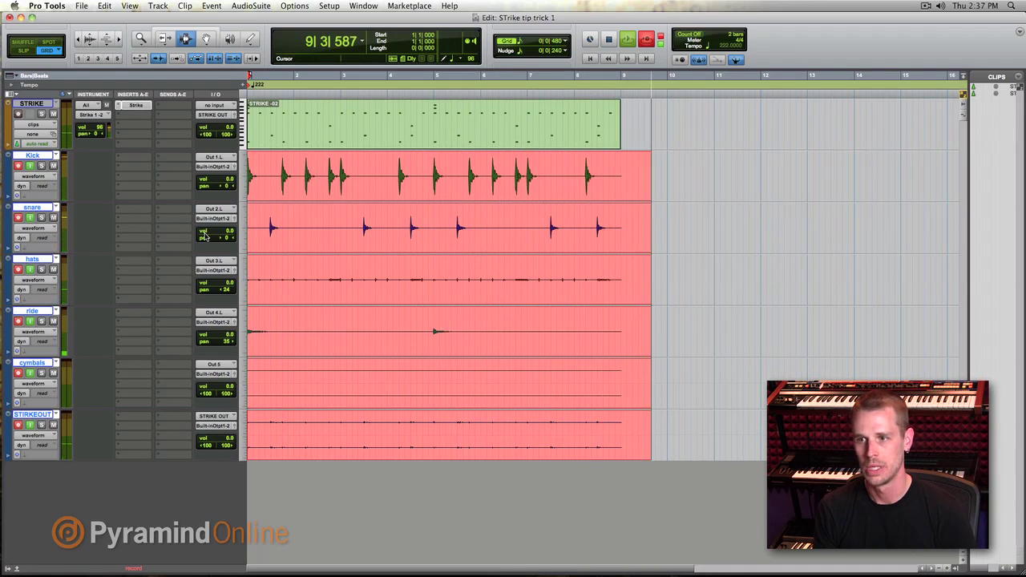
key("space")
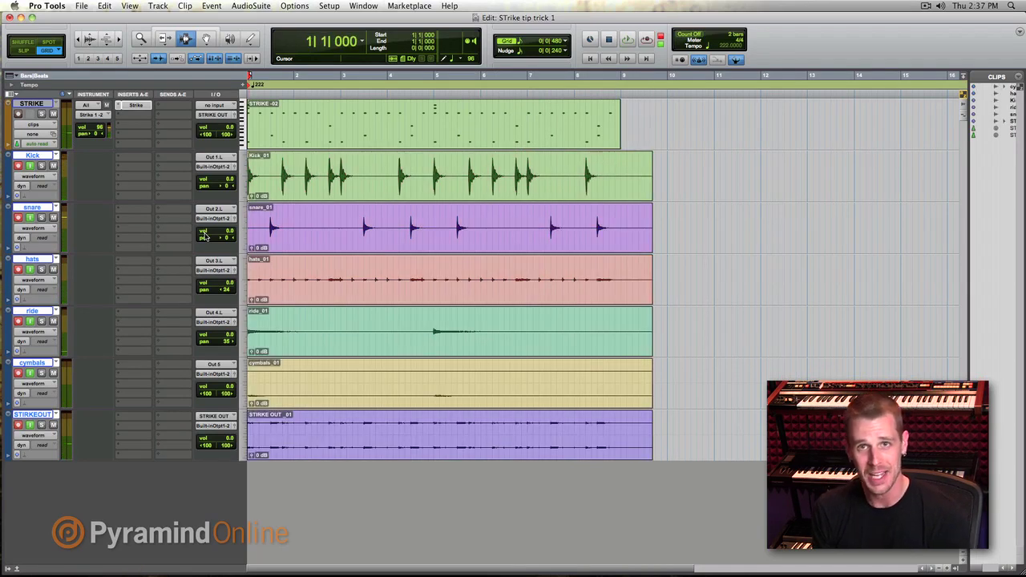